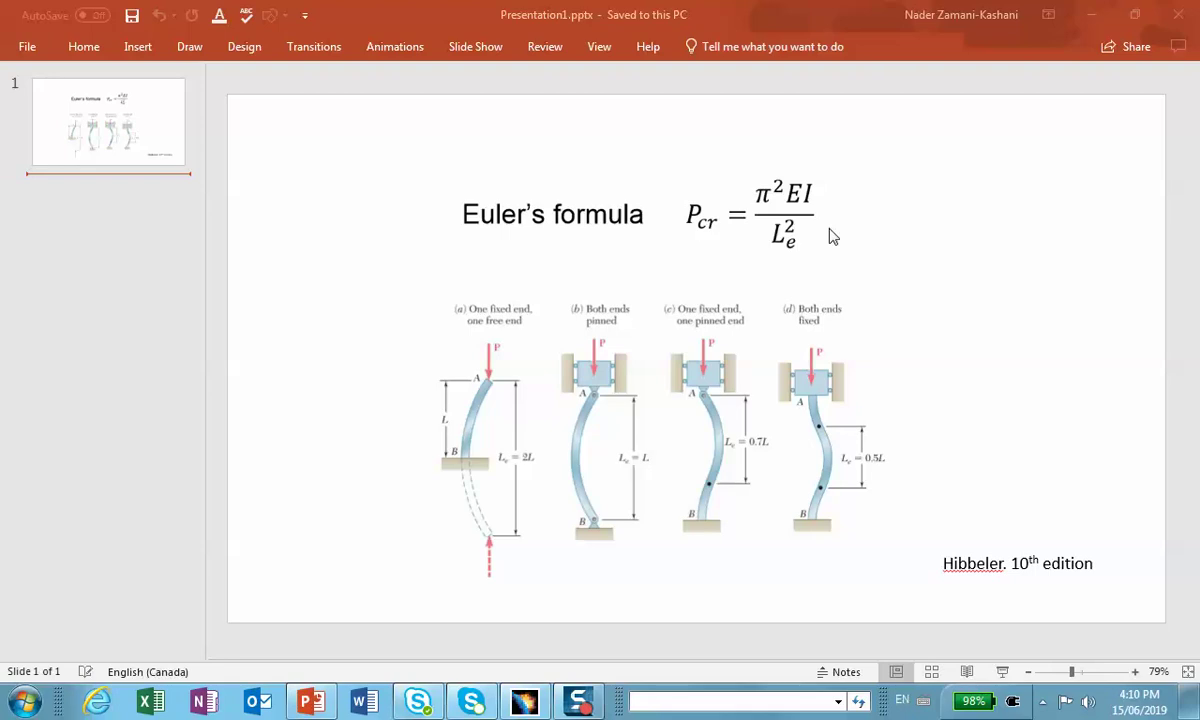
Switch to CATIA and draw a centred rectangle at the origin on the xy plane
click(1091, 14)
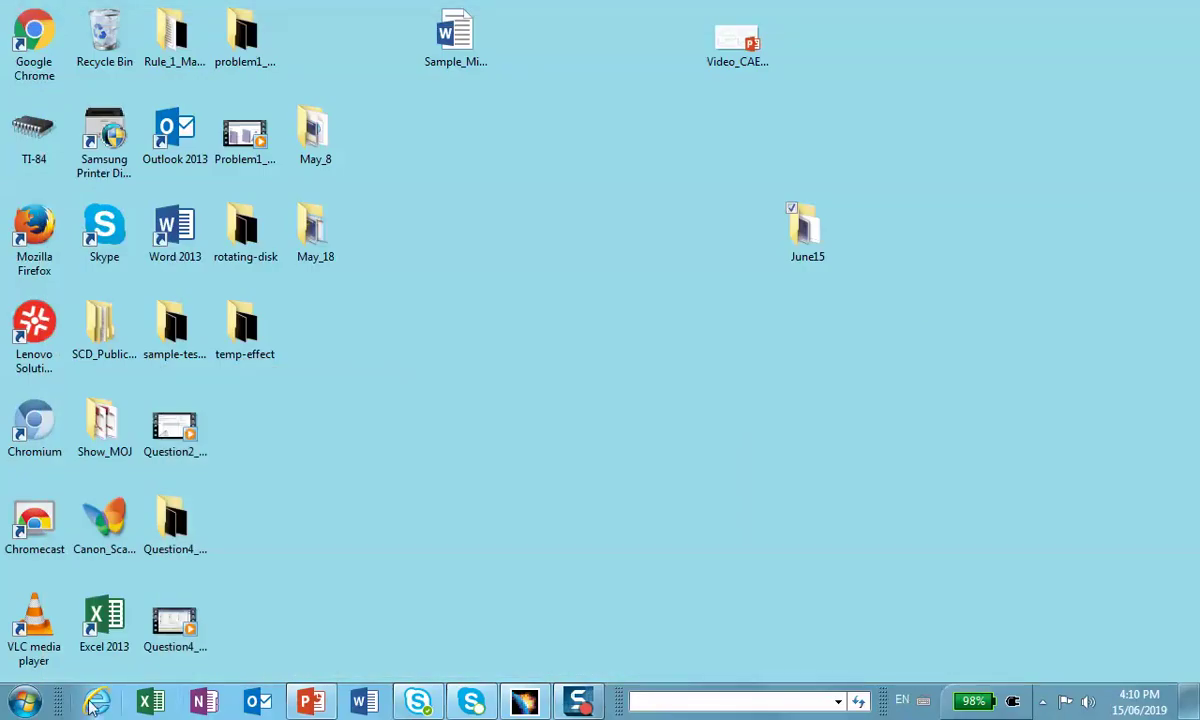
click(521, 703)
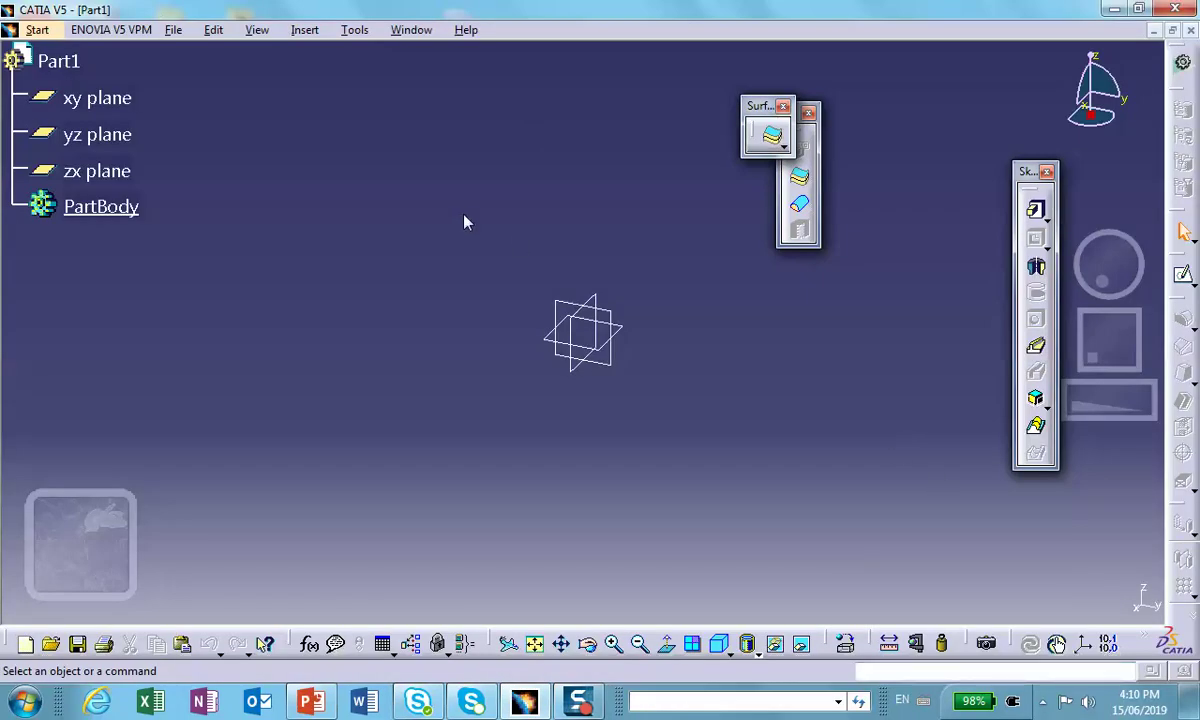
click(620, 327)
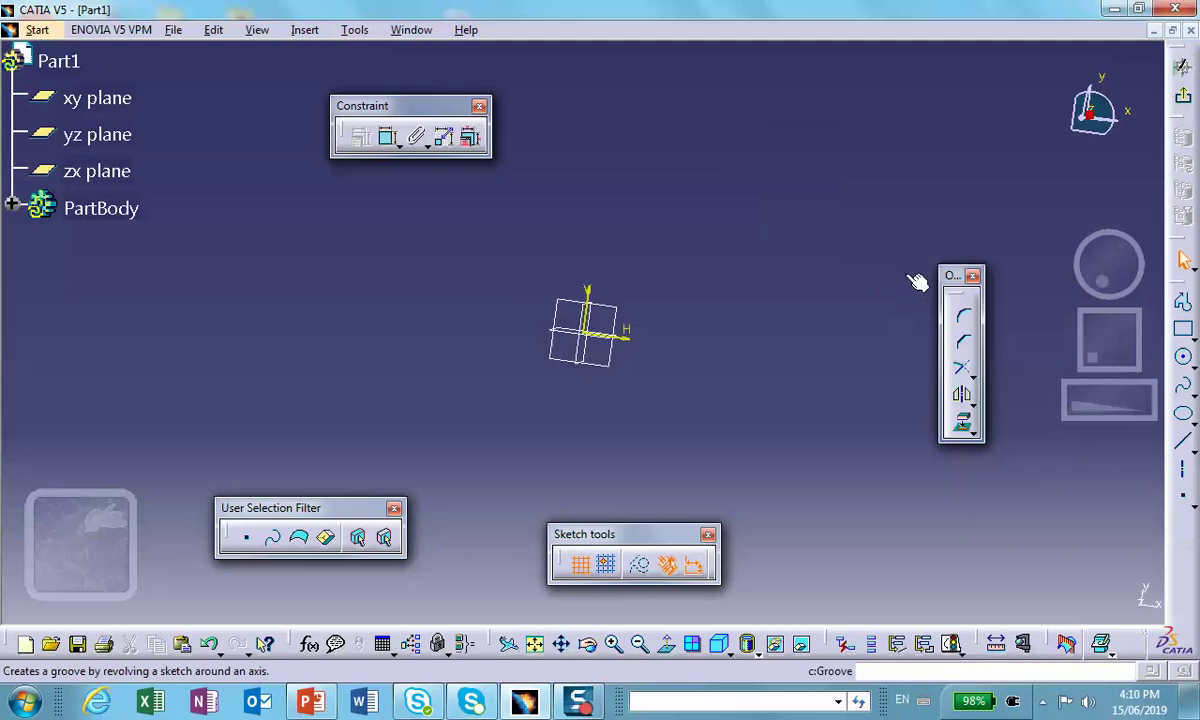
click(1189, 337)
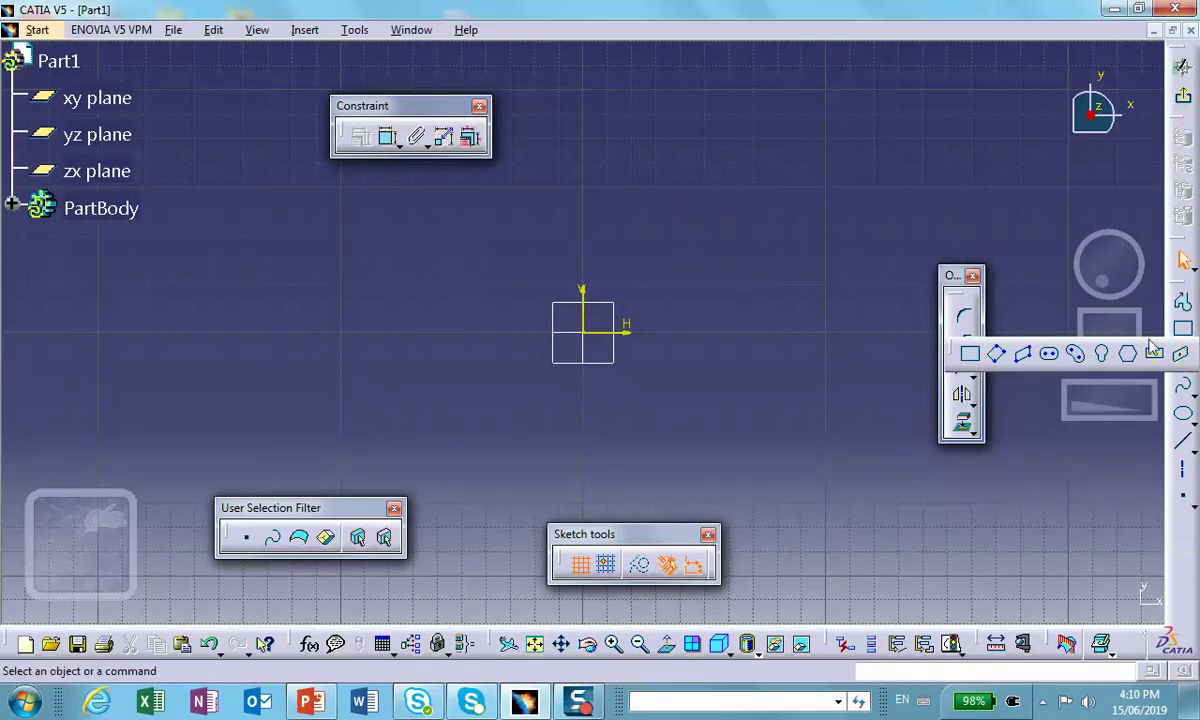
click(1155, 350)
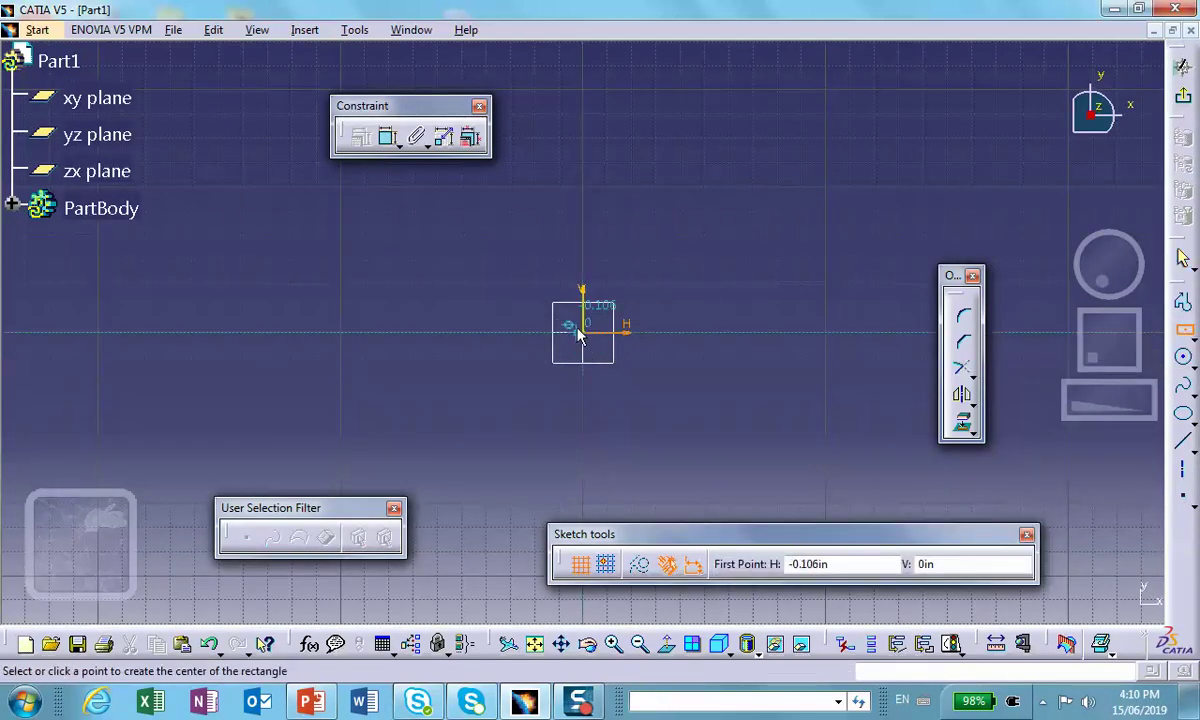
click(588, 334)
click(644, 404)
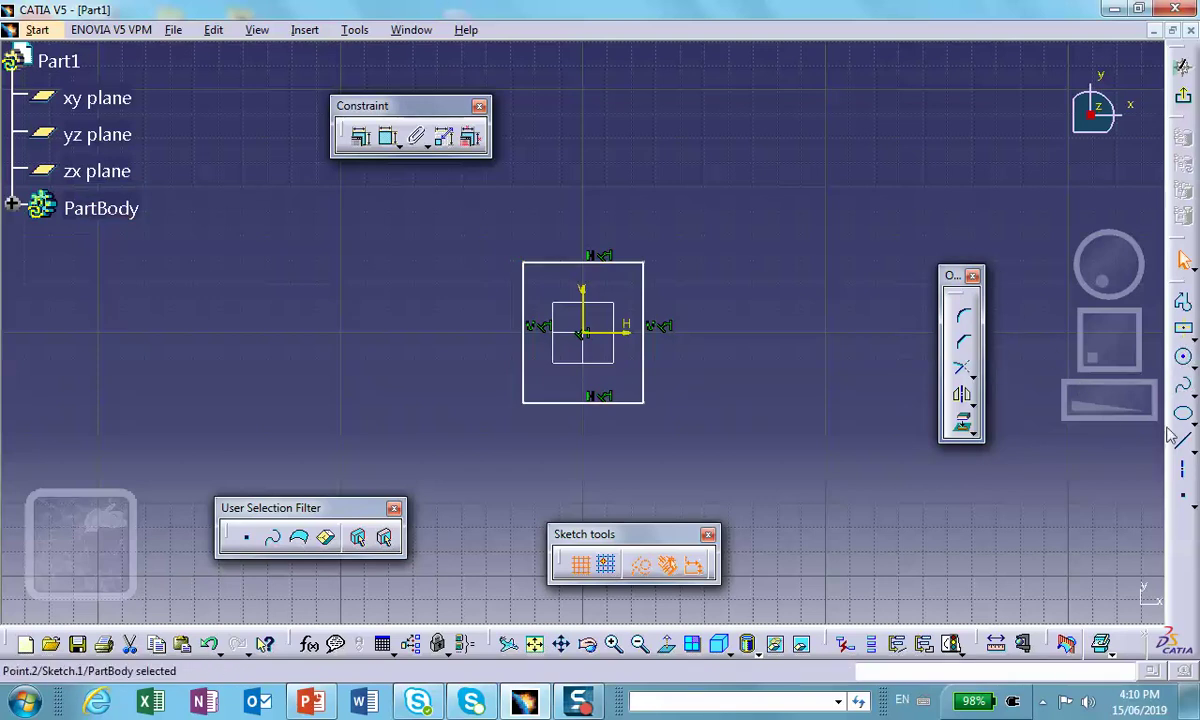
Dimension the rectangle's right edge to a height of 1 in
click(388, 136)
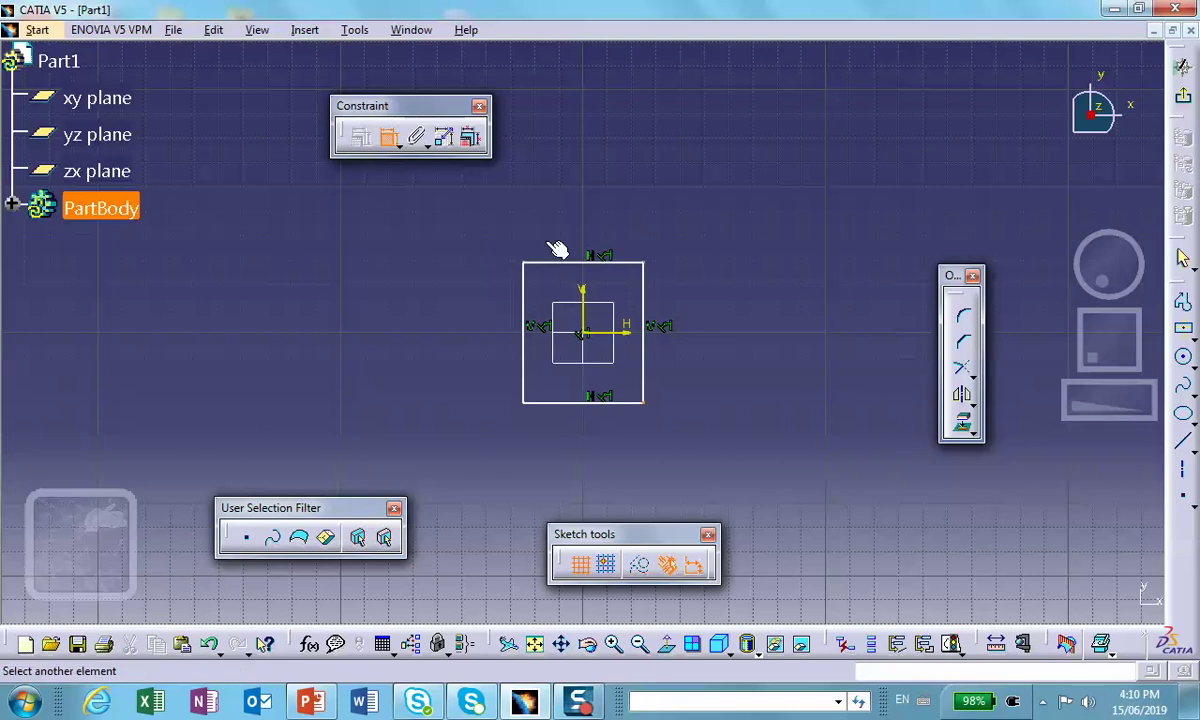
click(651, 311)
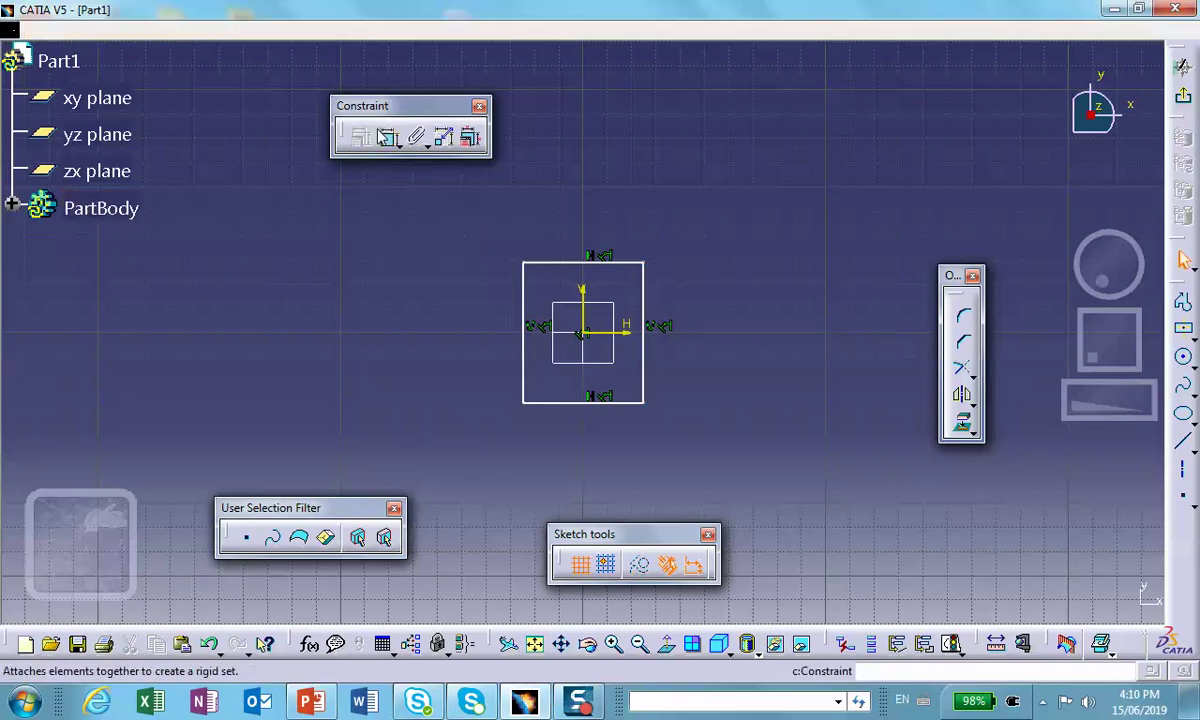
click(385, 136)
click(651, 304)
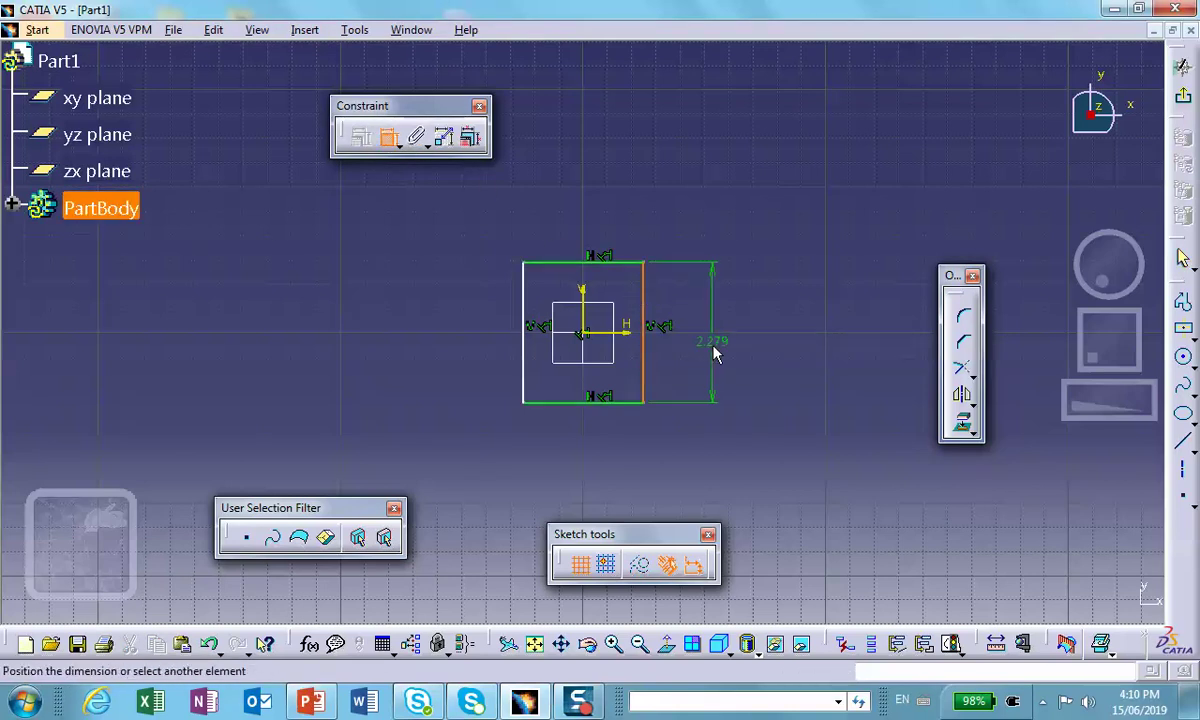
click(715, 339)
double_click(715, 343)
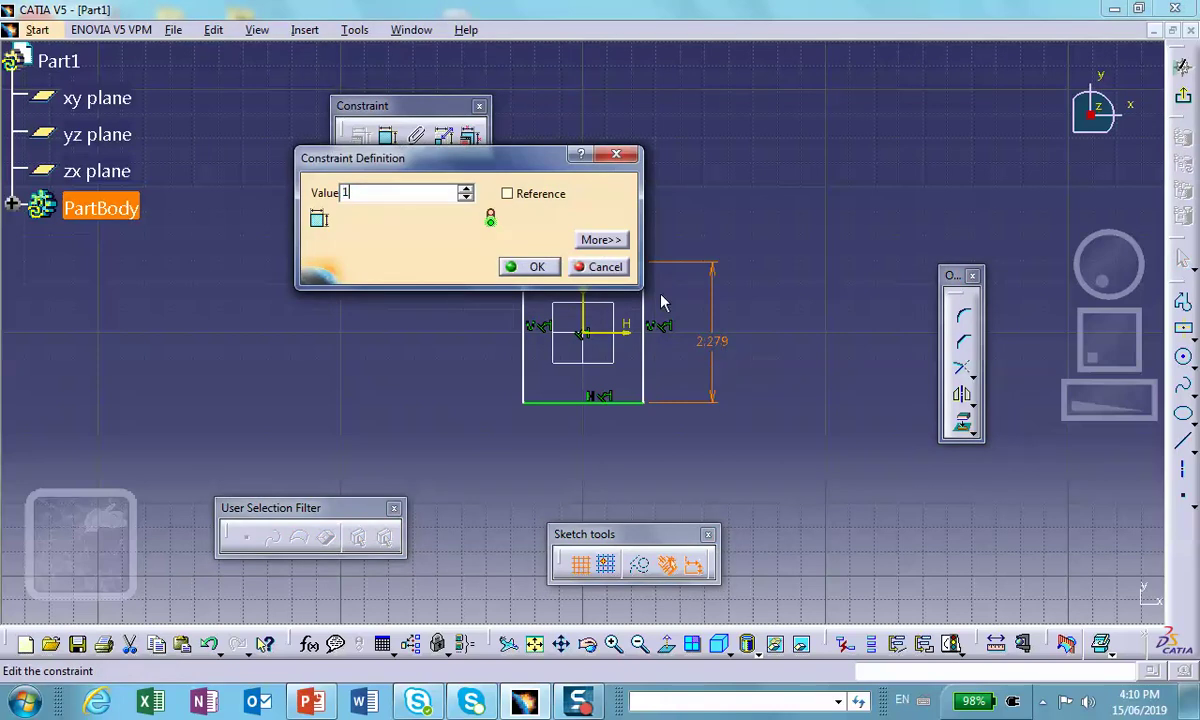
click(530, 265)
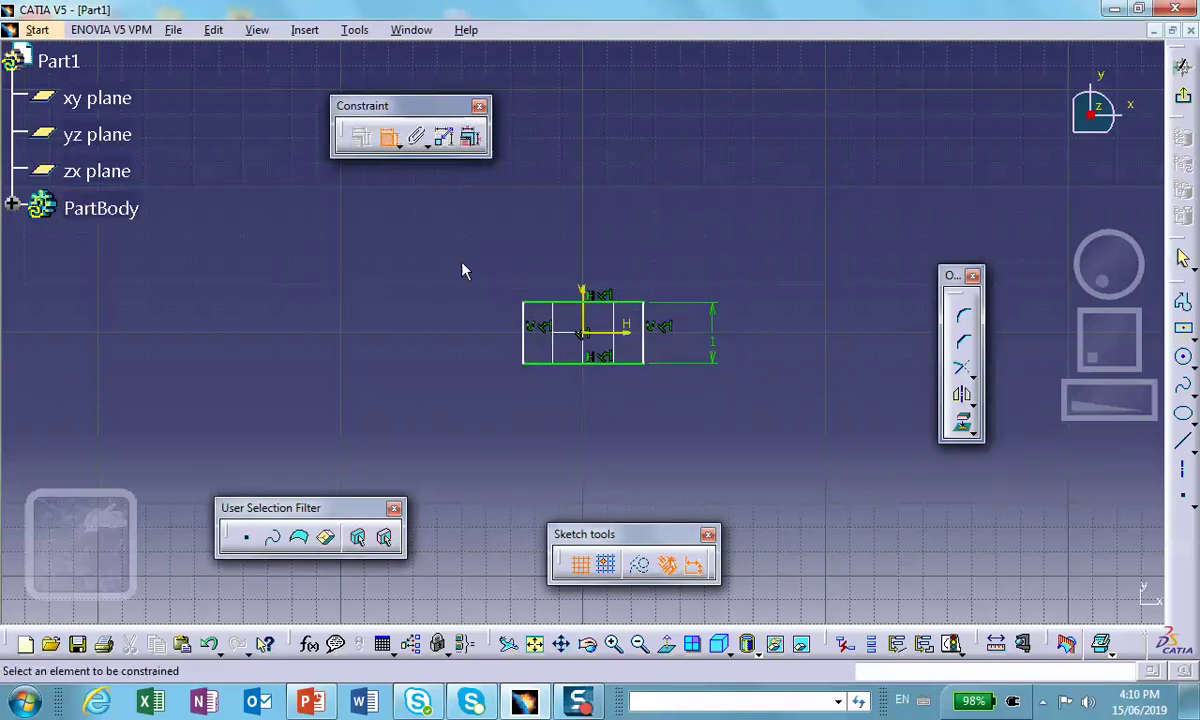
Dimension the top edge to a width of 1 in and exit the sketch
click(547, 304)
click(541, 229)
double_click(541, 228)
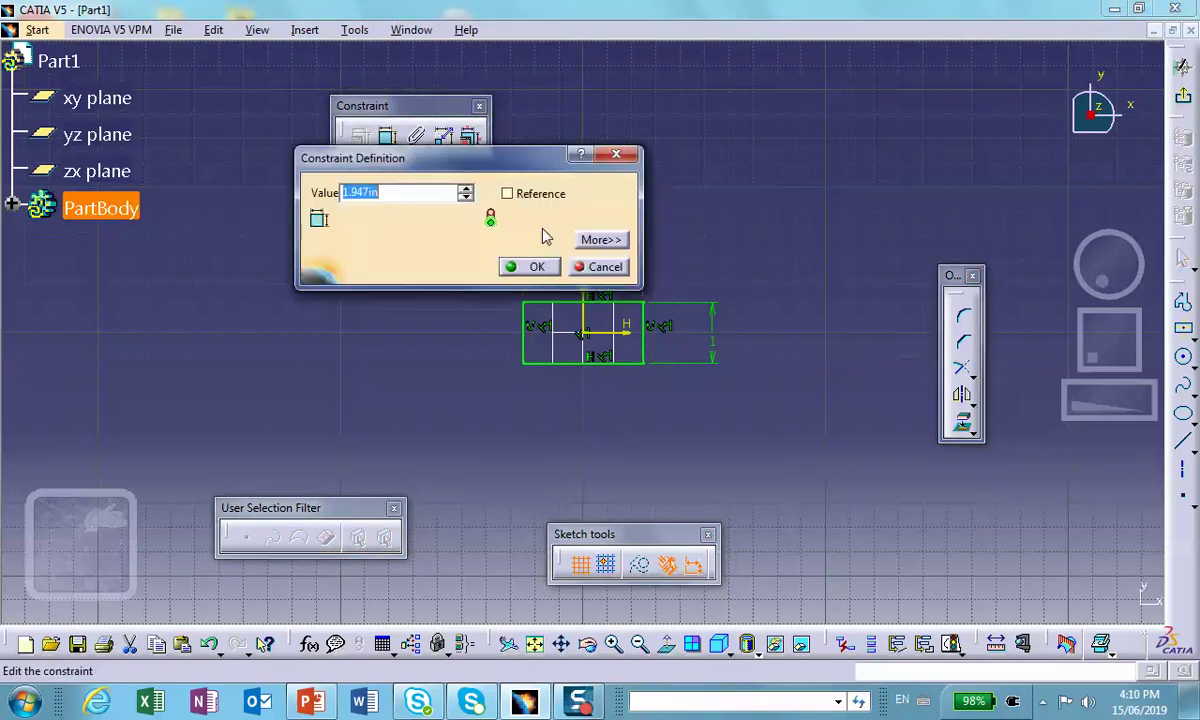
text(1)
click(532, 270)
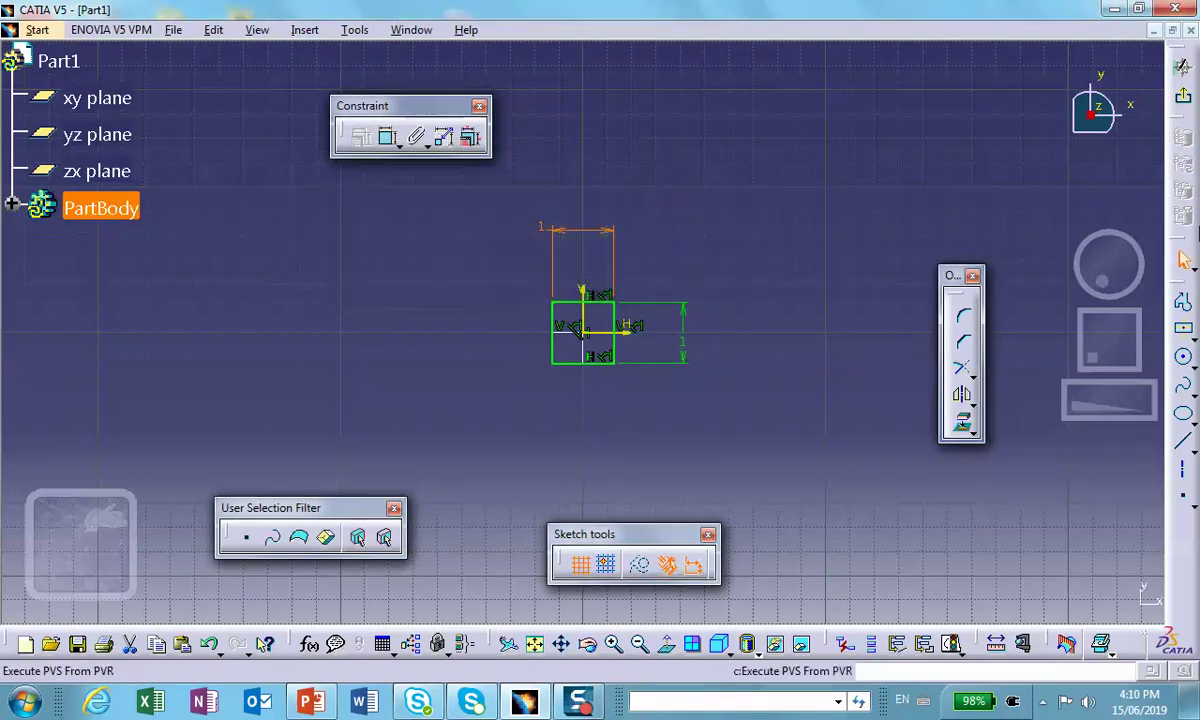
click(1183, 97)
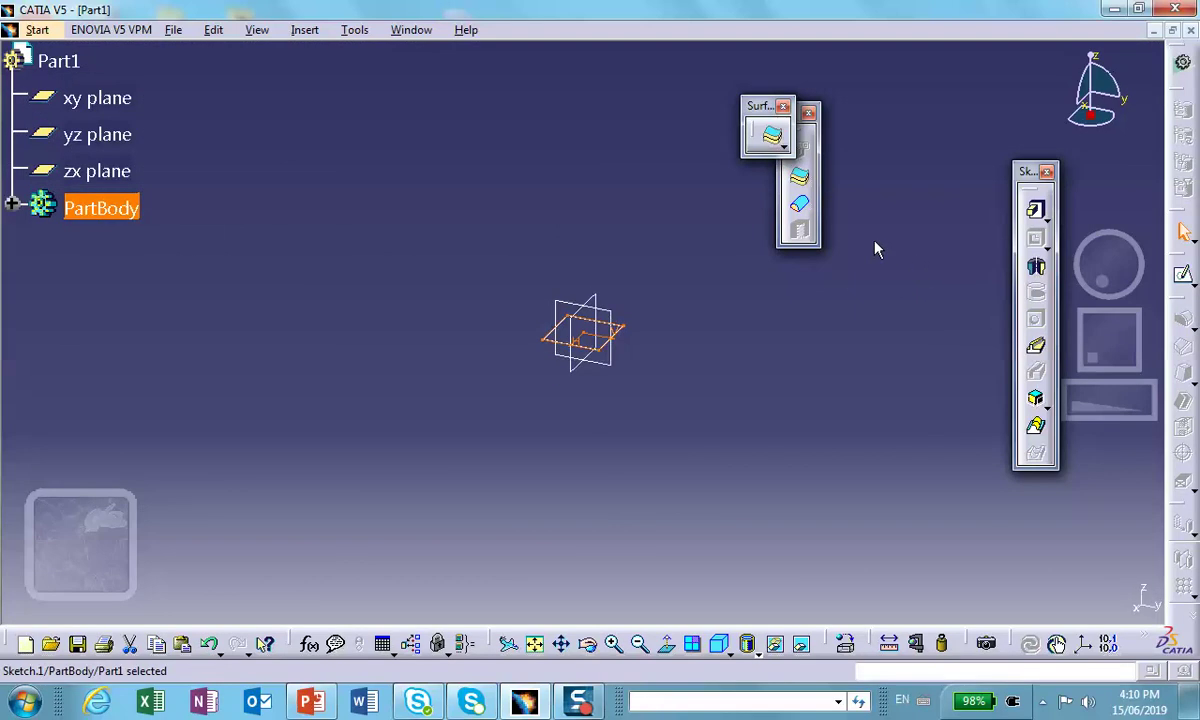
Pad the 1 × 1 in sketch to a length of 20 in and frame the pillar
click(1037, 214)
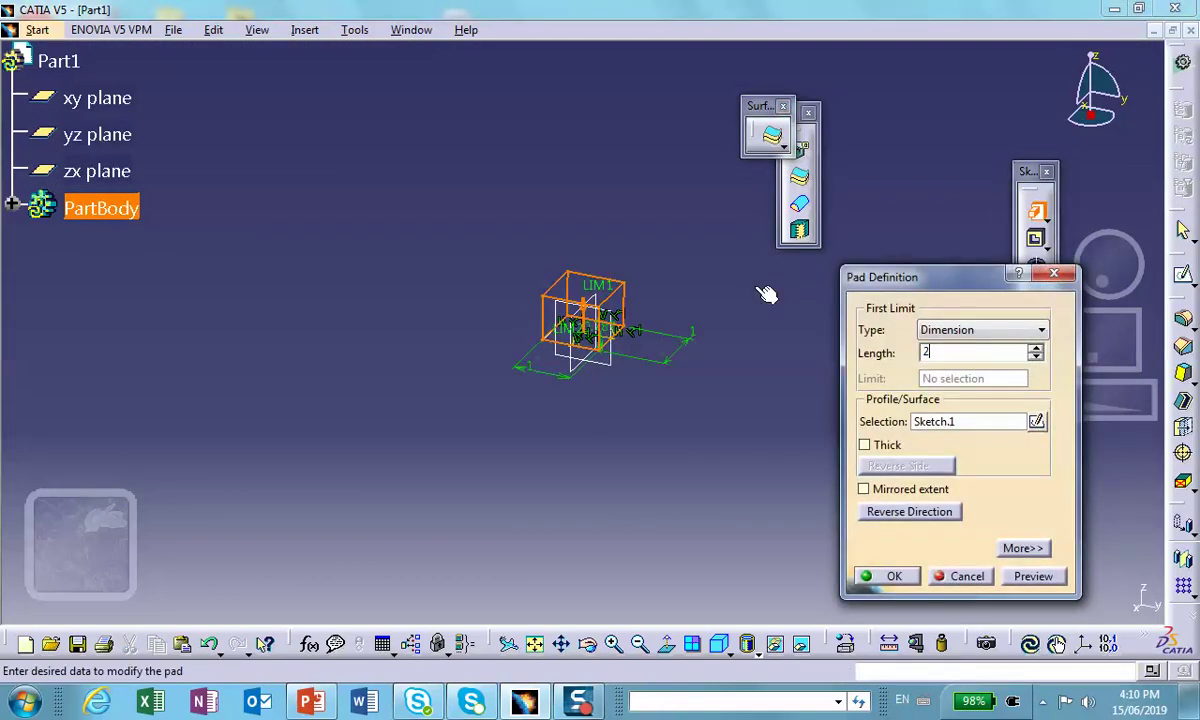
text(20)
click(885, 577)
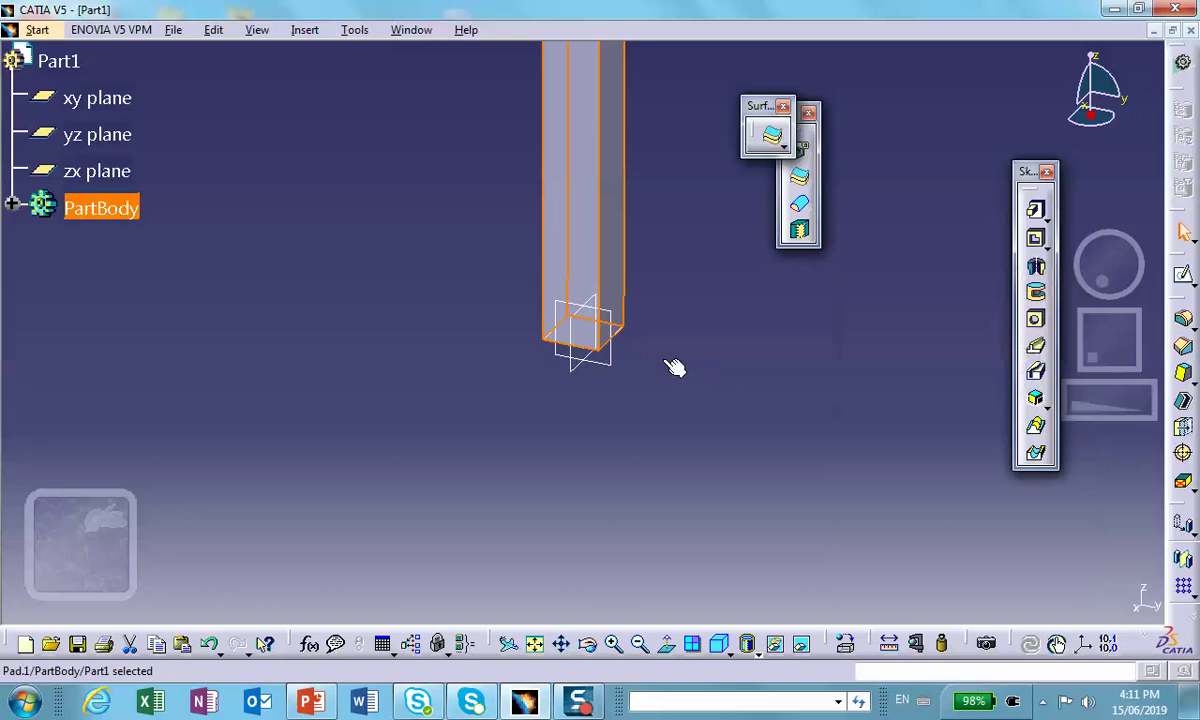
middle_drag(528, 187, 453, 281)
mouse_move(656, 316)
middle_down()
mouse_move(649, 255)
mouse_move(649, 300)
middle_up()
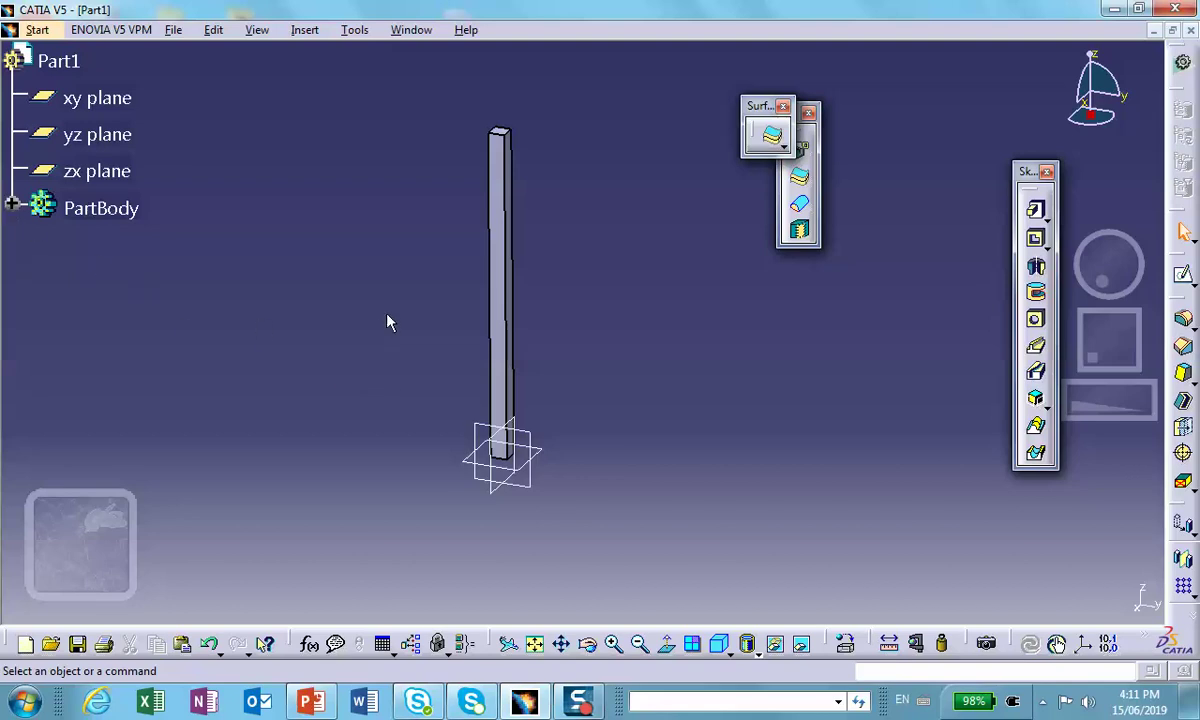
middle_drag(389, 321, 413, 303)
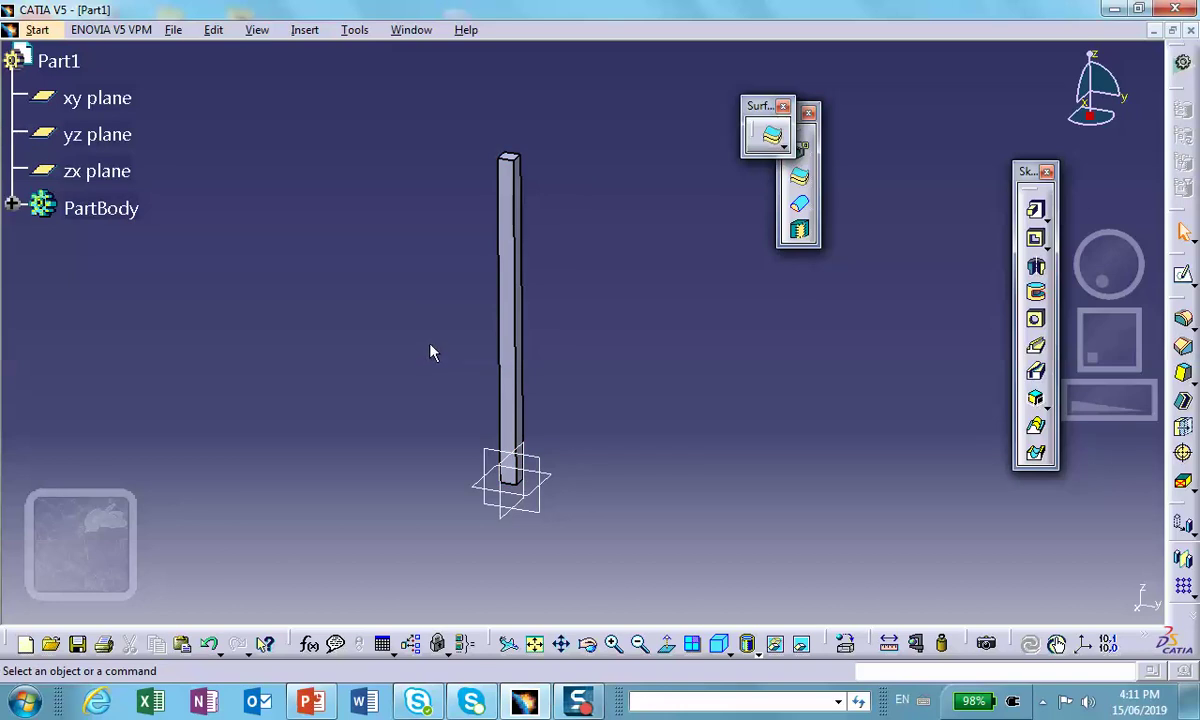
drag(750, 148, 721, 155)
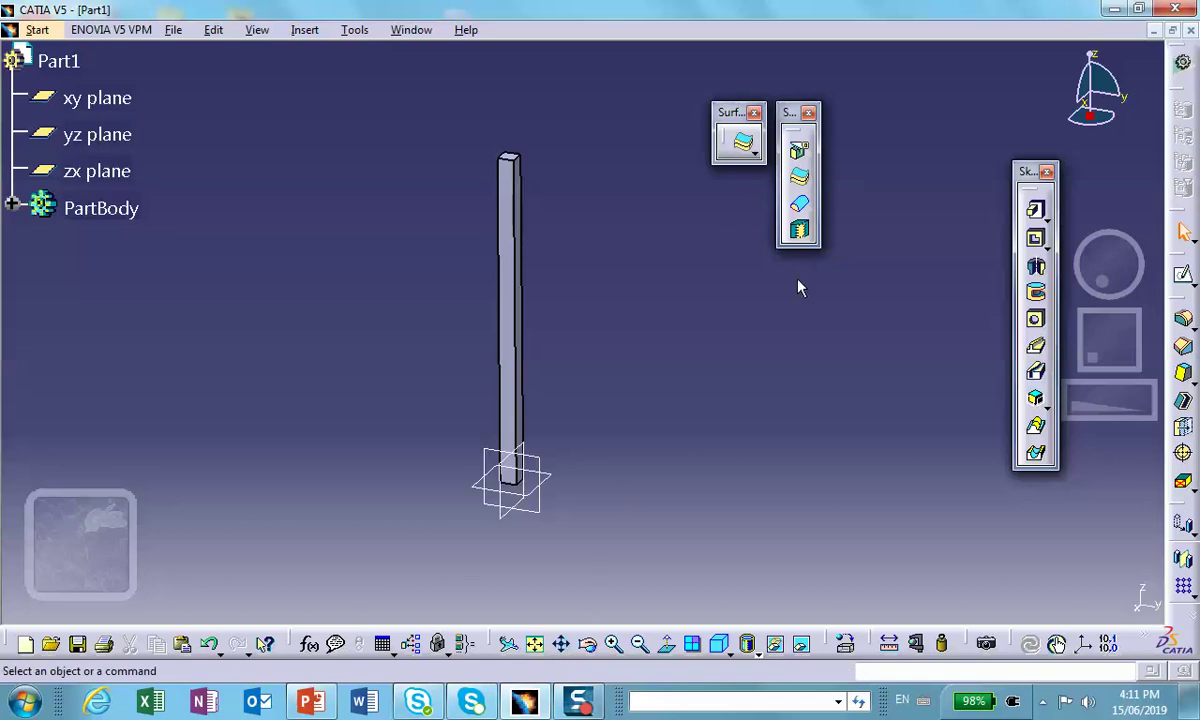
Apply Steel from the metal materials library to Part1
click(846, 648)
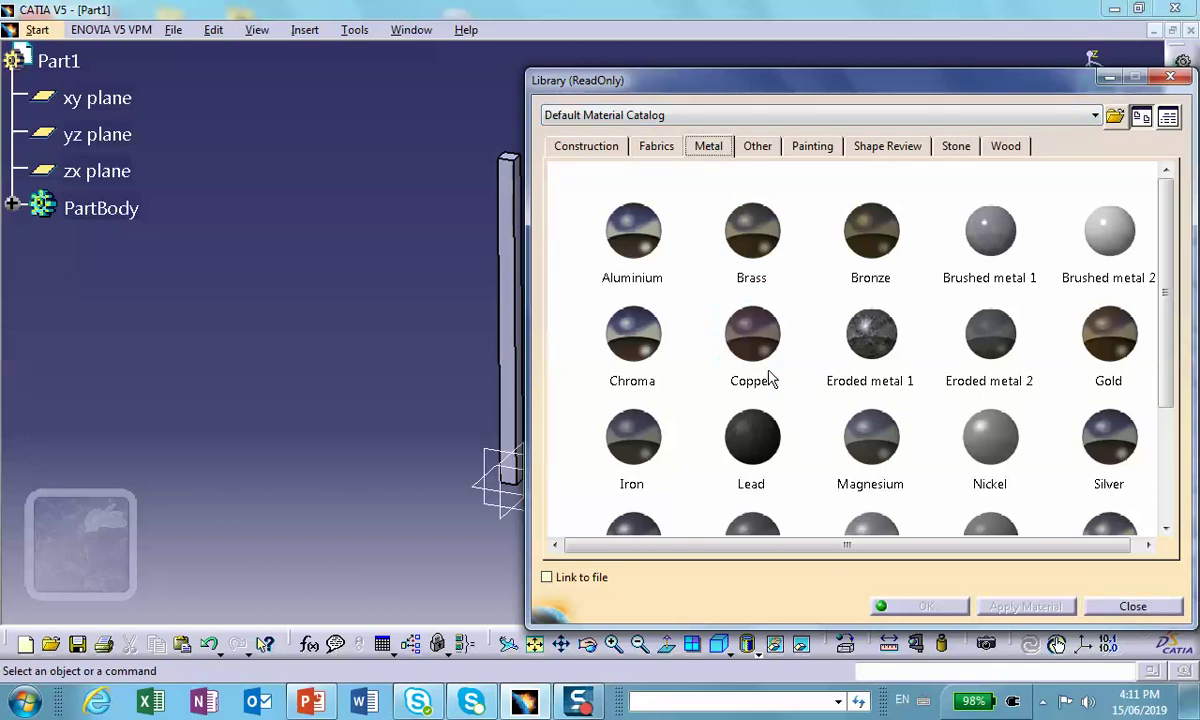
scroll(770, 380, down, 3)
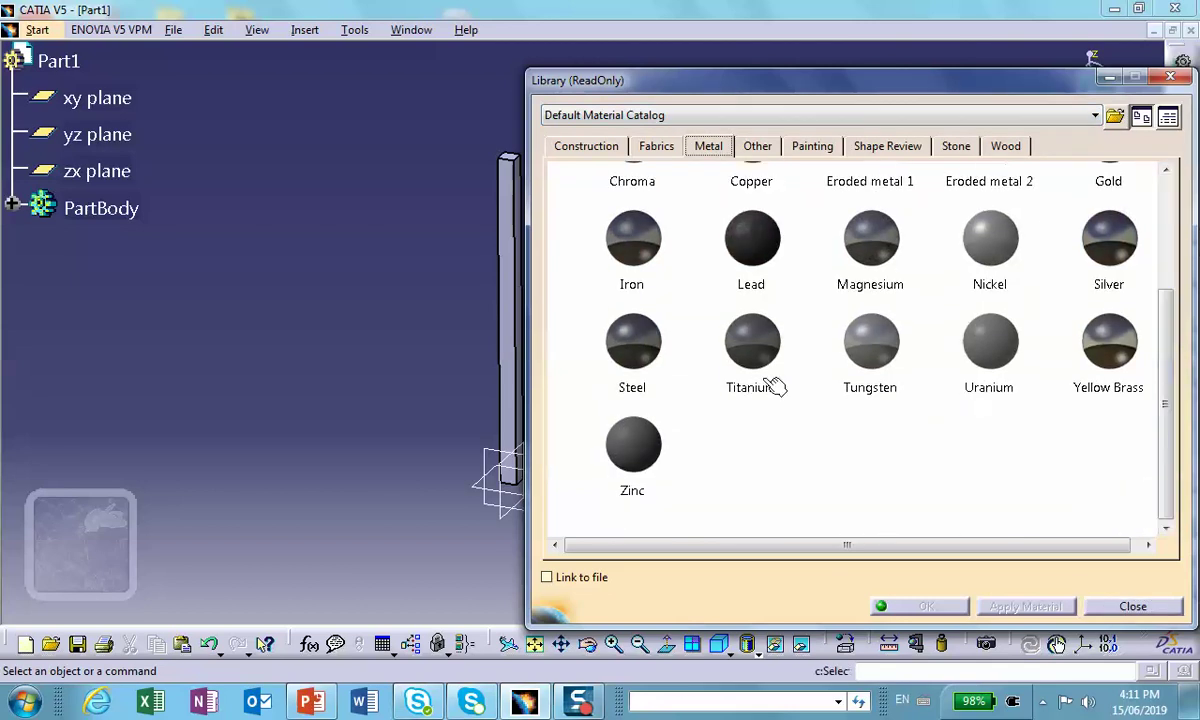
click(638, 340)
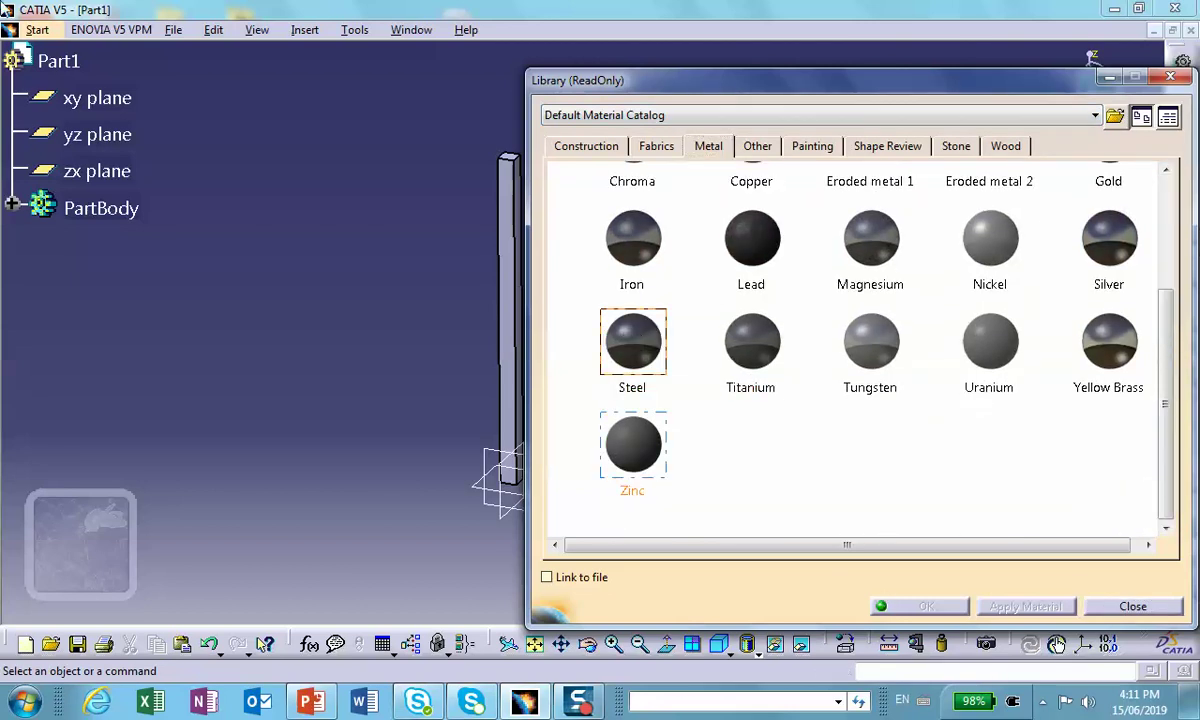
click(58, 61)
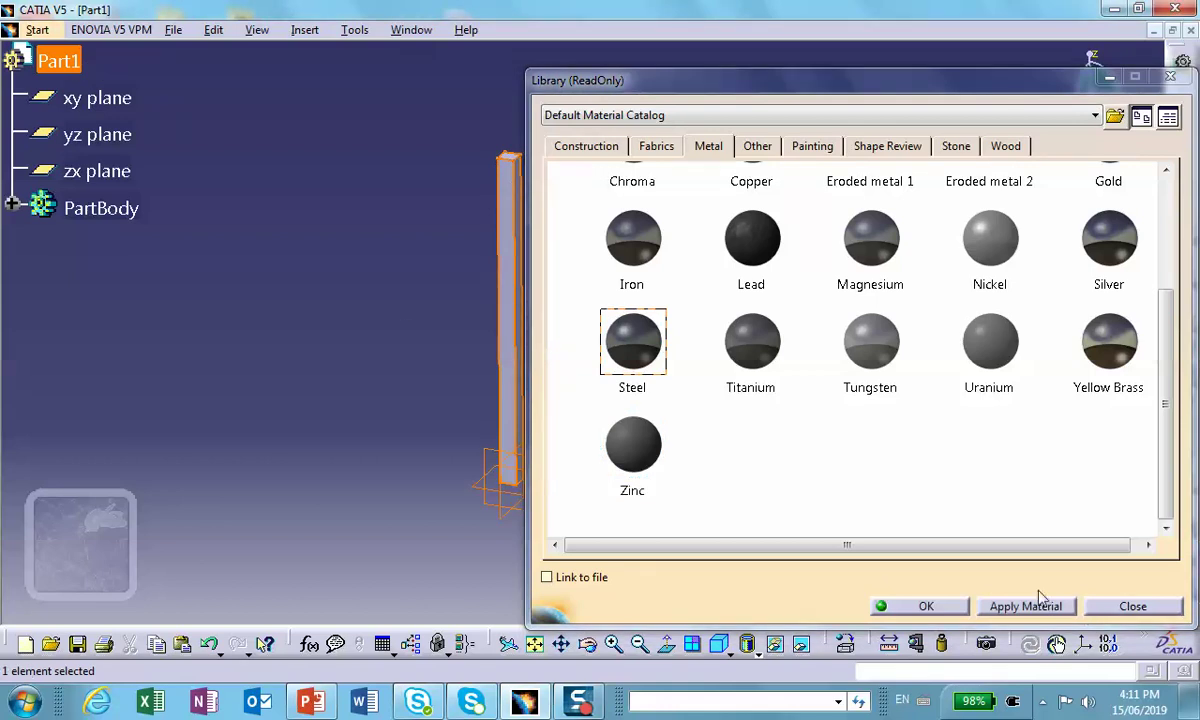
click(940, 603)
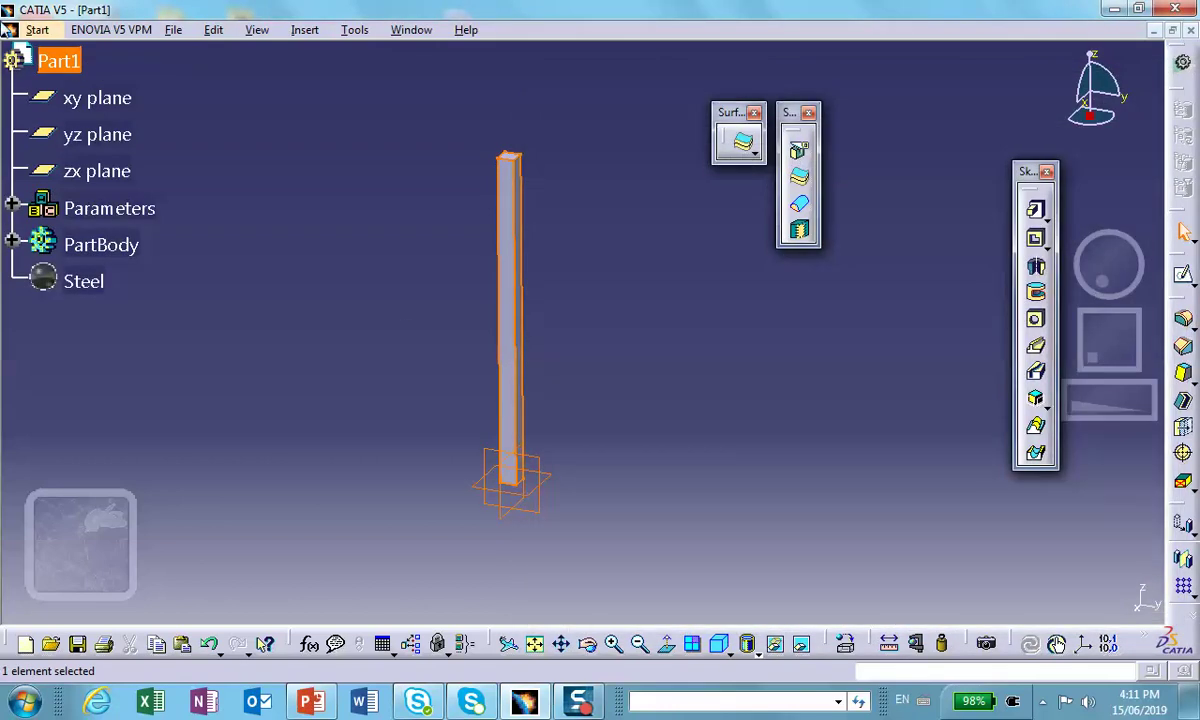
Review Steel's Analysis properties: Young modulus 2.901e+007 psi, Poisson ratio 0.266
click(509, 230)
click(84, 281)
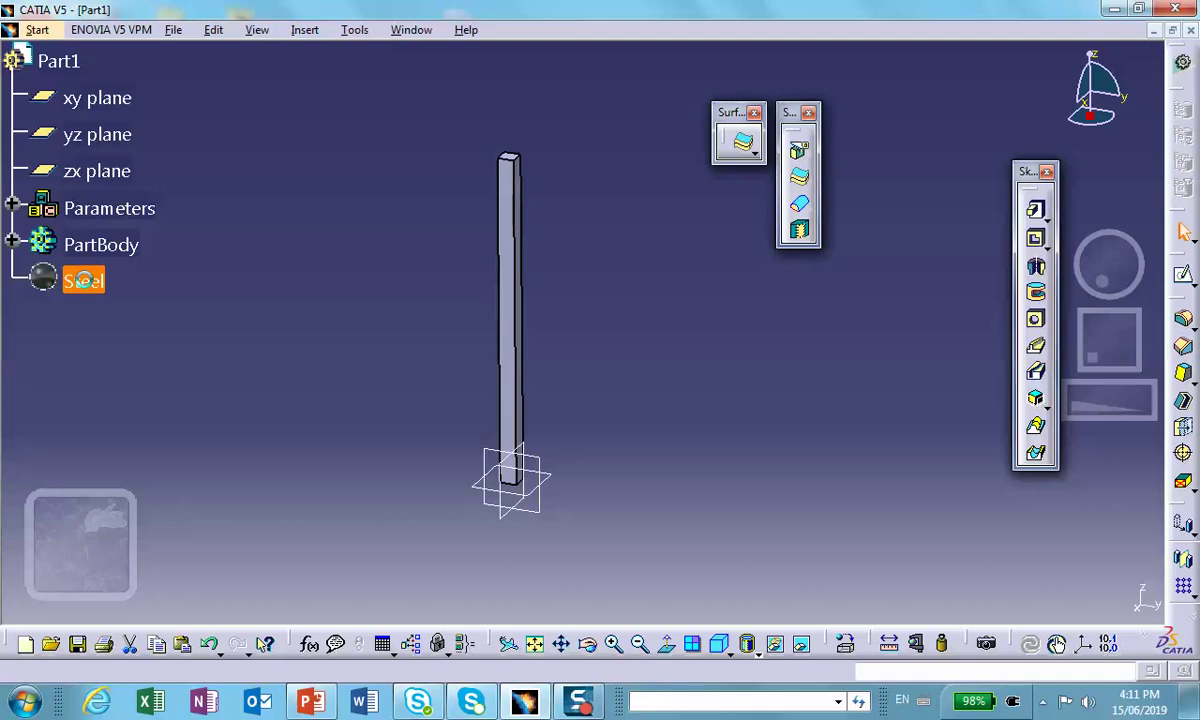
double_click(84, 281)
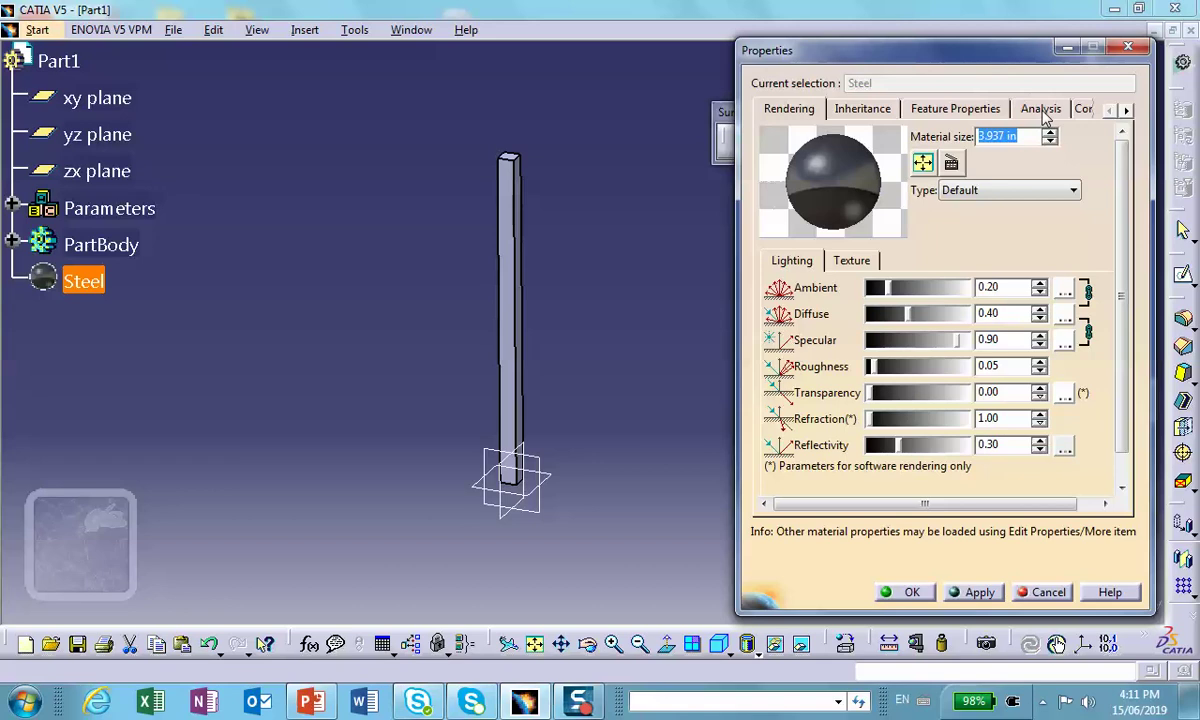
click(1041, 110)
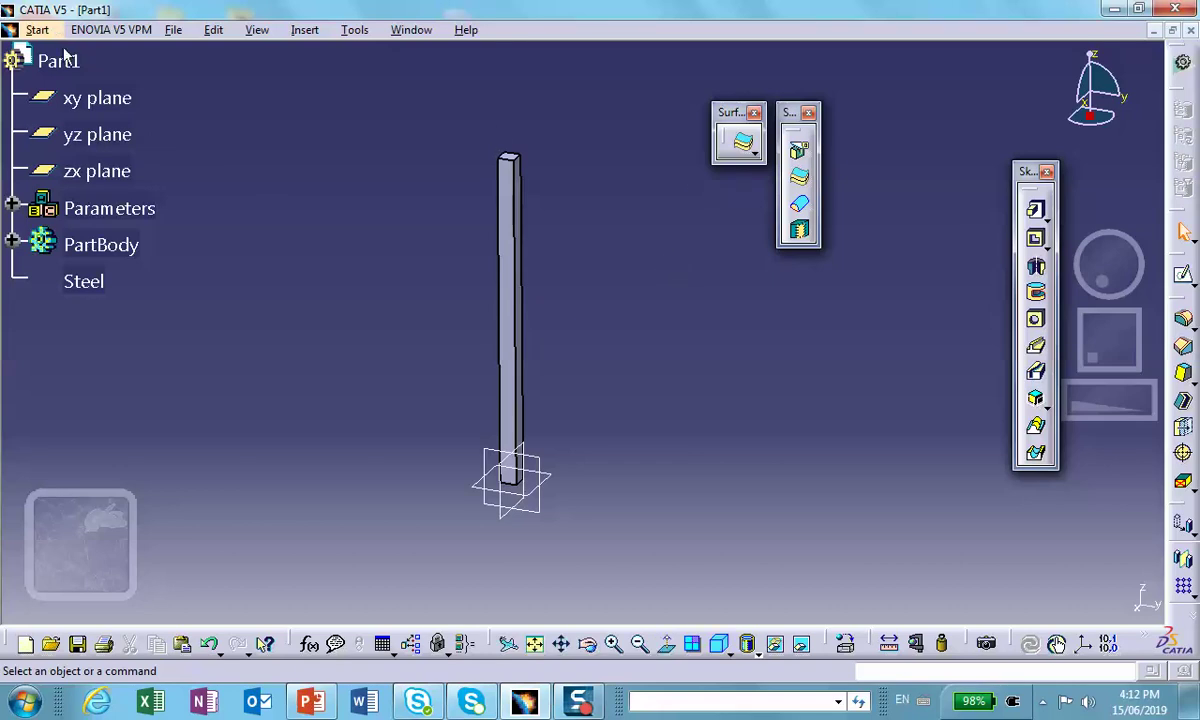
Enter Generative Structural Analysis with a Static Analysis case and expand Nodes and Elements
click(38, 30)
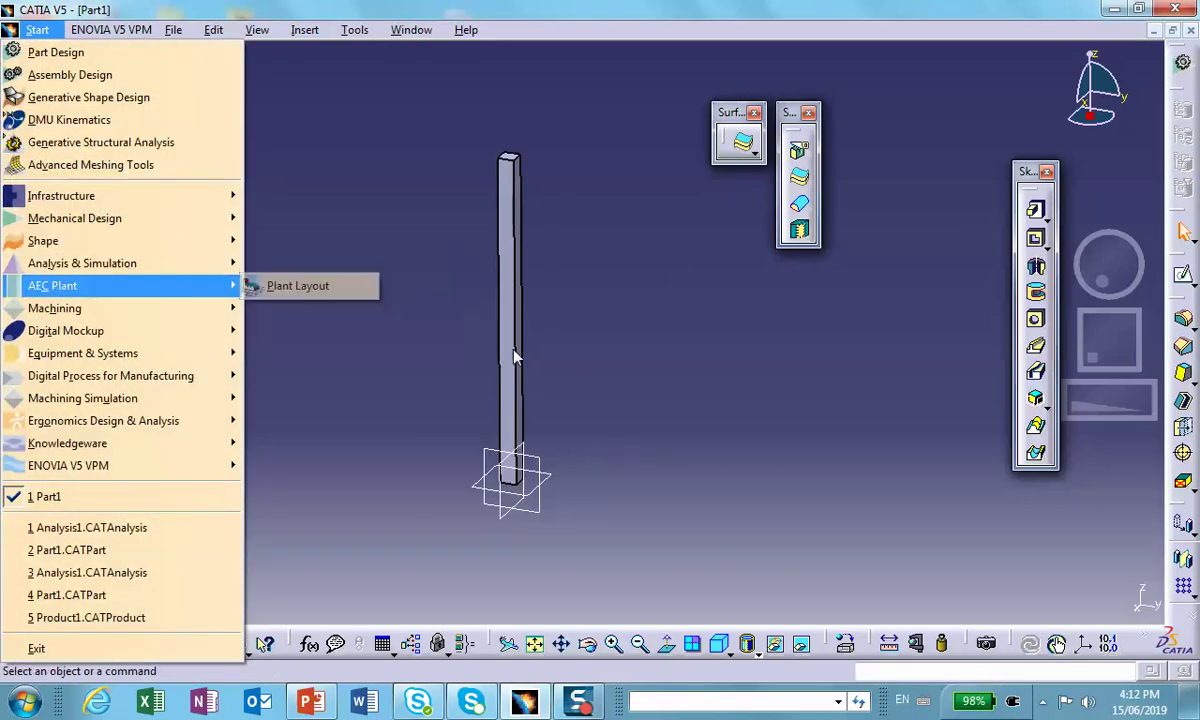
mouse_move(225, 263)
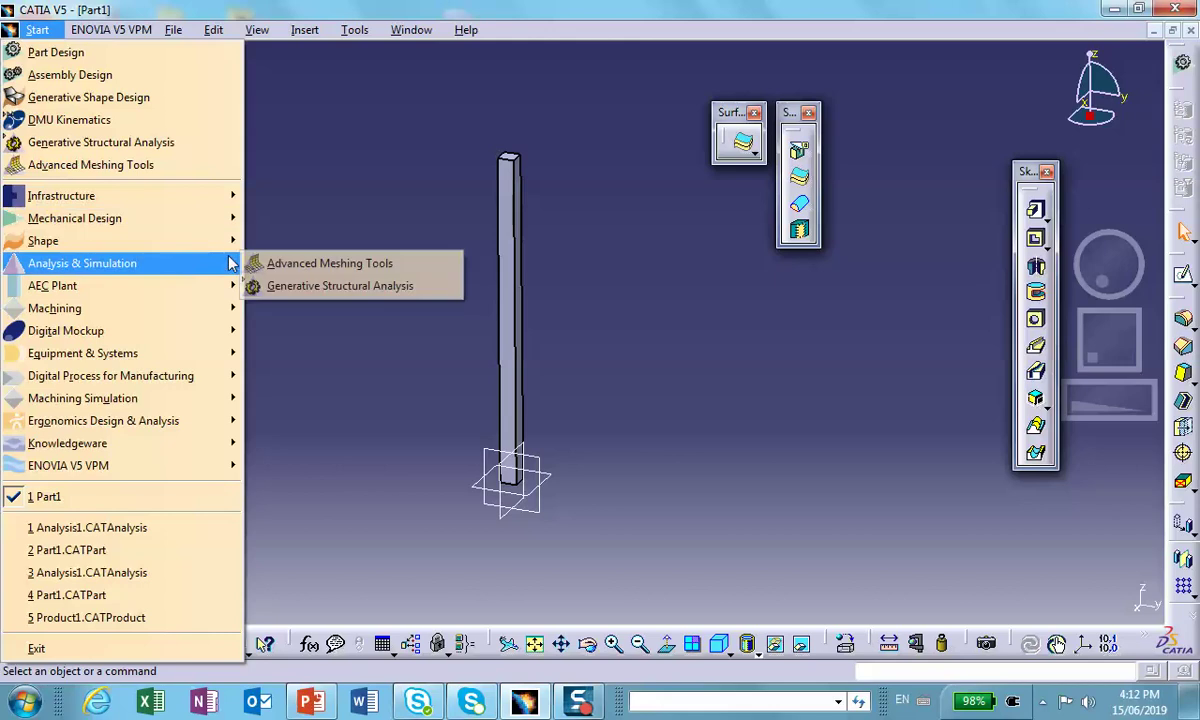
click(283, 288)
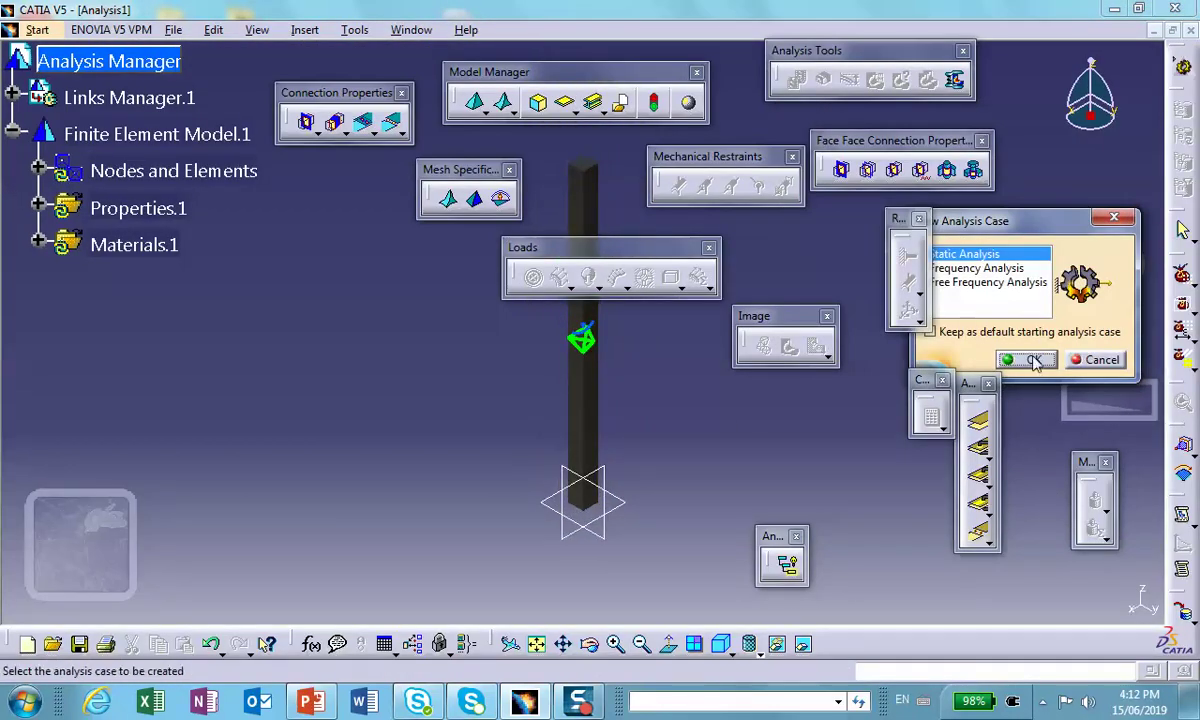
click(1033, 360)
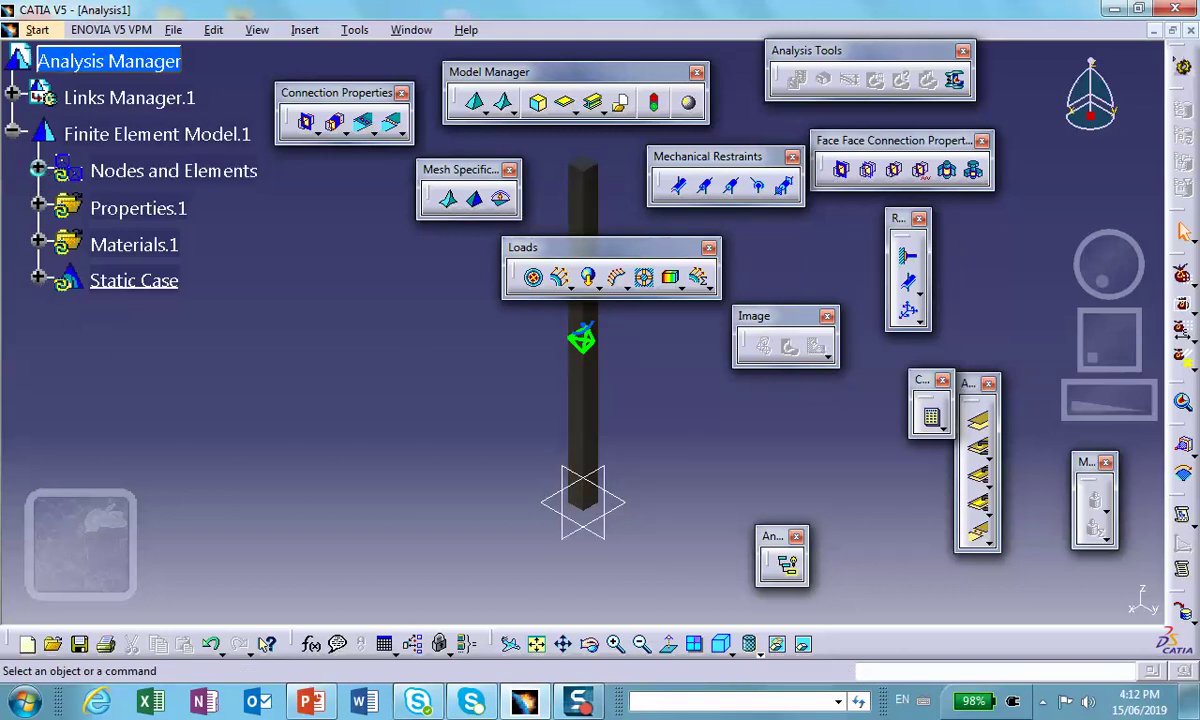
click(37, 170)
Set the OCTREE tetrahedron mesh size to 0.5 in
double_click(180, 207)
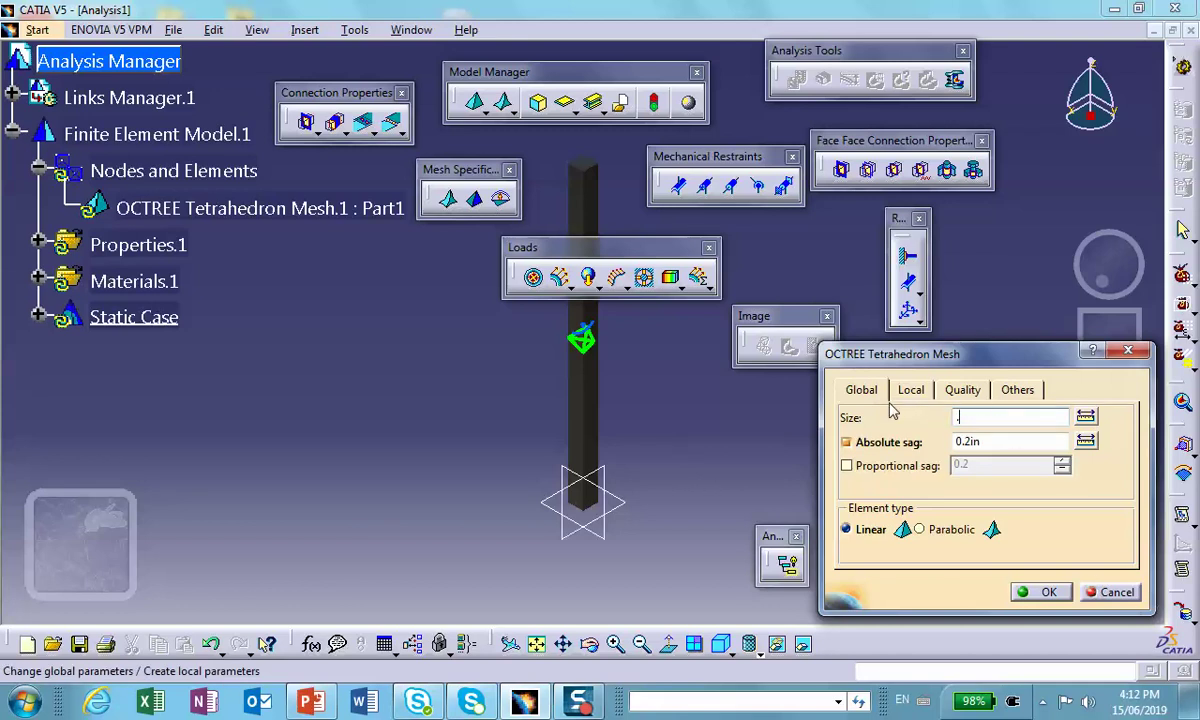
text(.3)
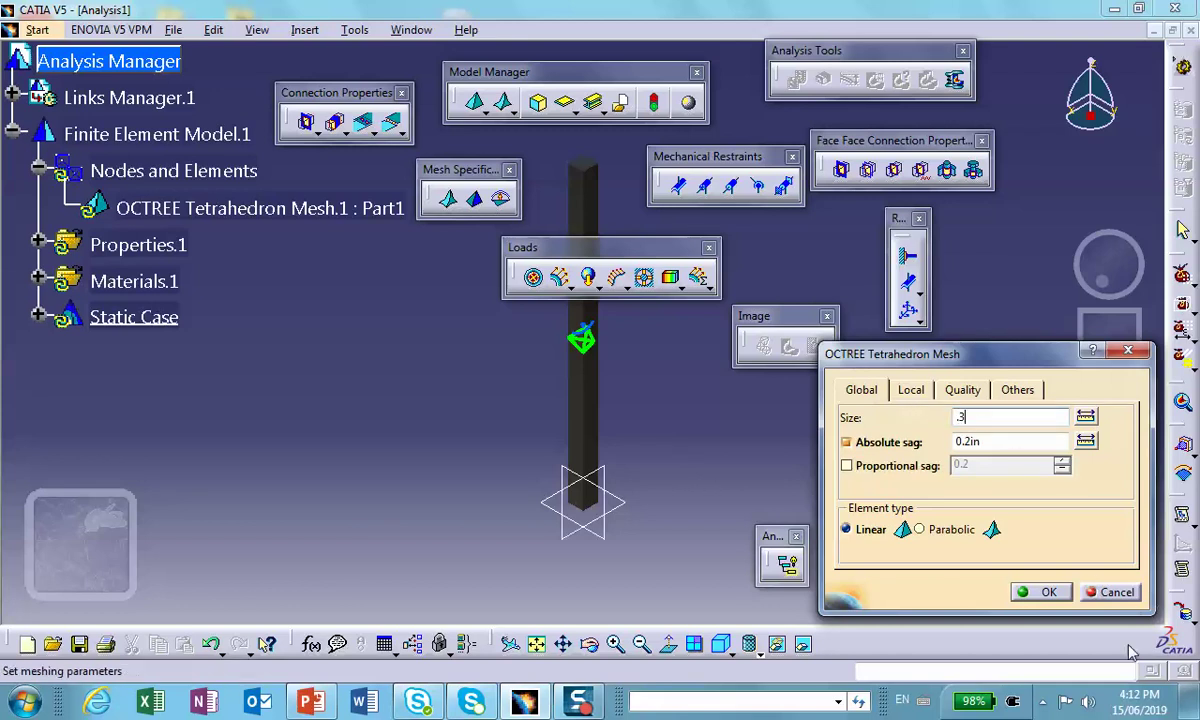
click(1034, 594)
middle_drag(394, 319, 403, 285)
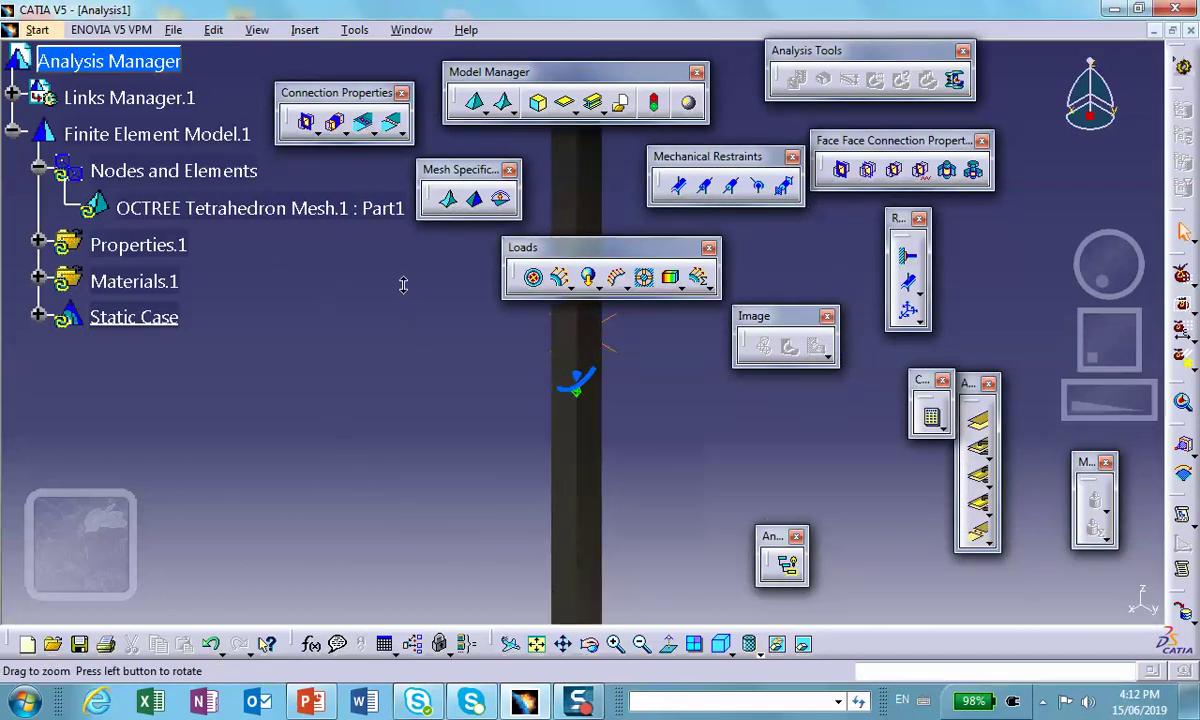
double_click(240, 205)
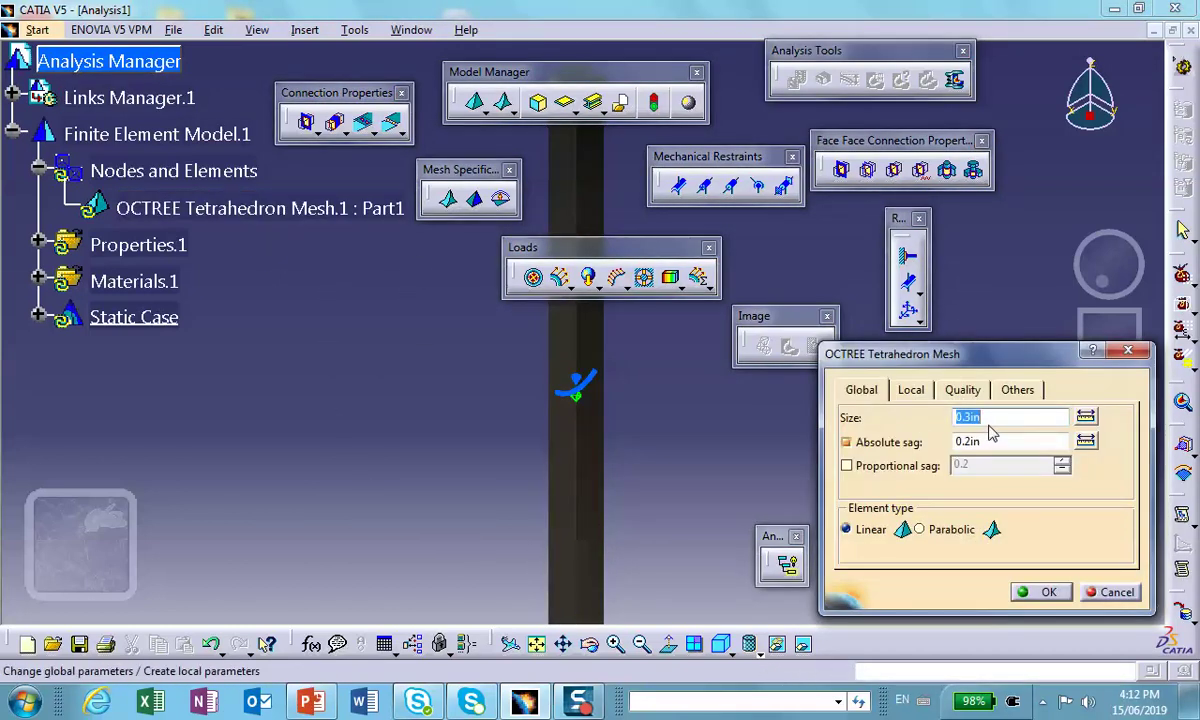
click(1043, 594)
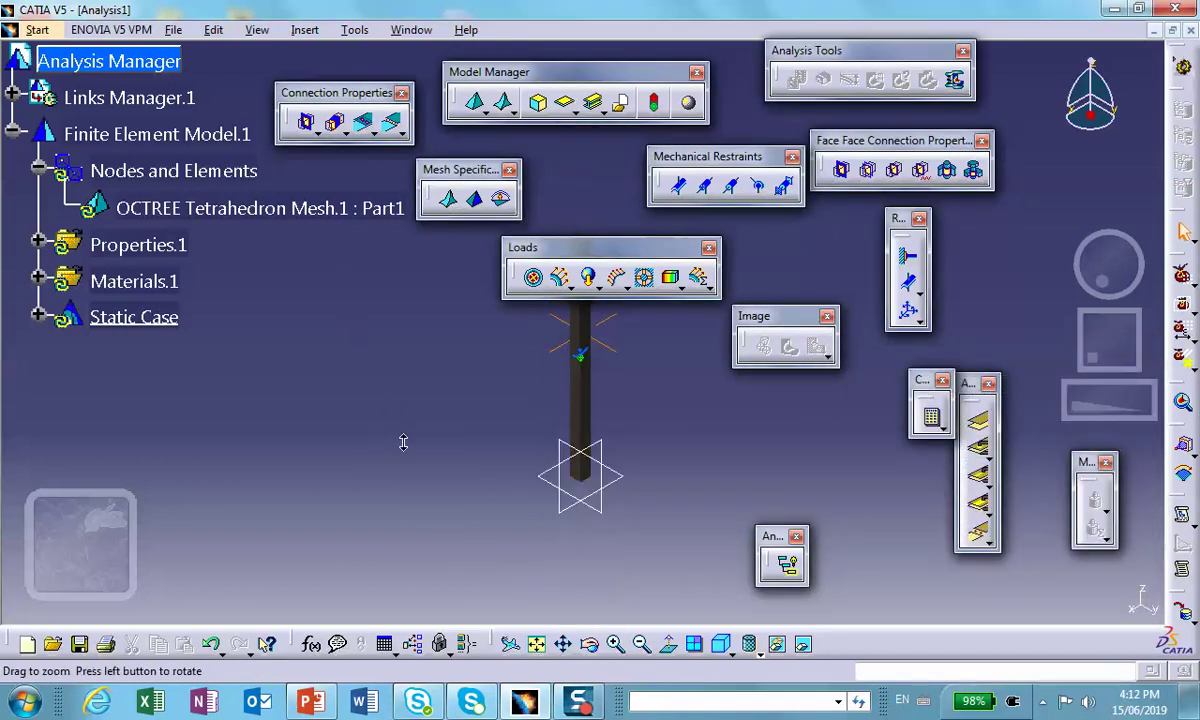
Compute the mesh via Mesh Visualization and display the beam shaded with edges
right_click(121, 173)
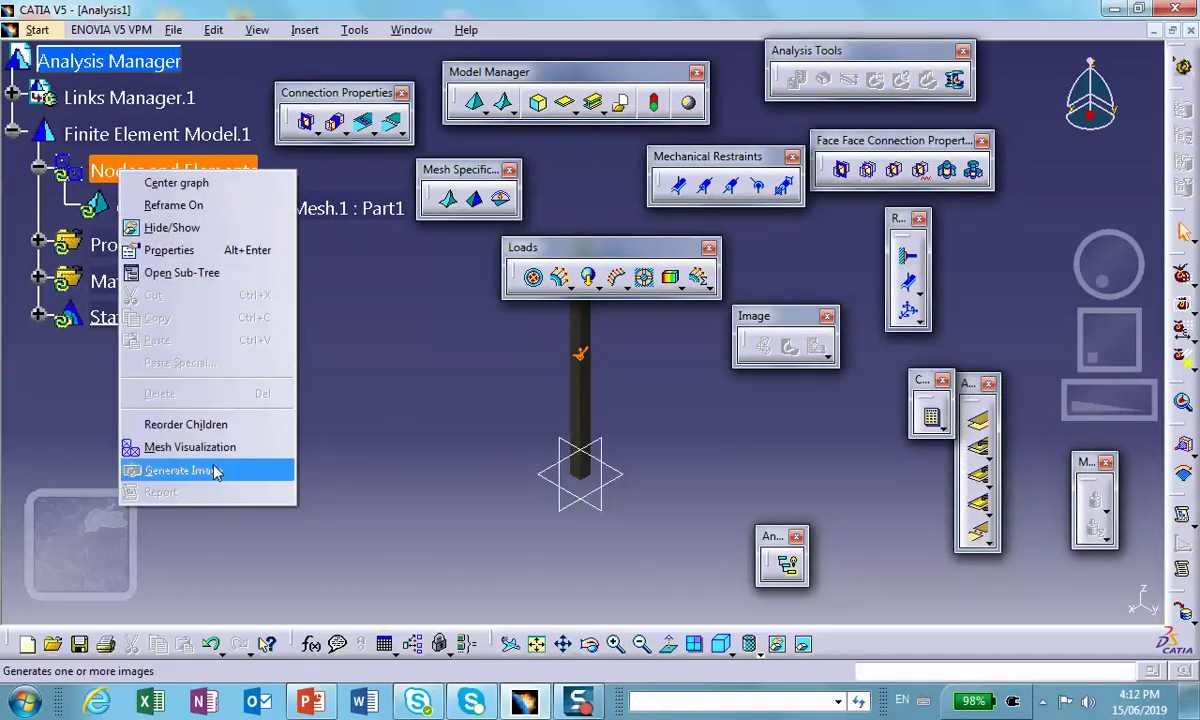
click(222, 451)
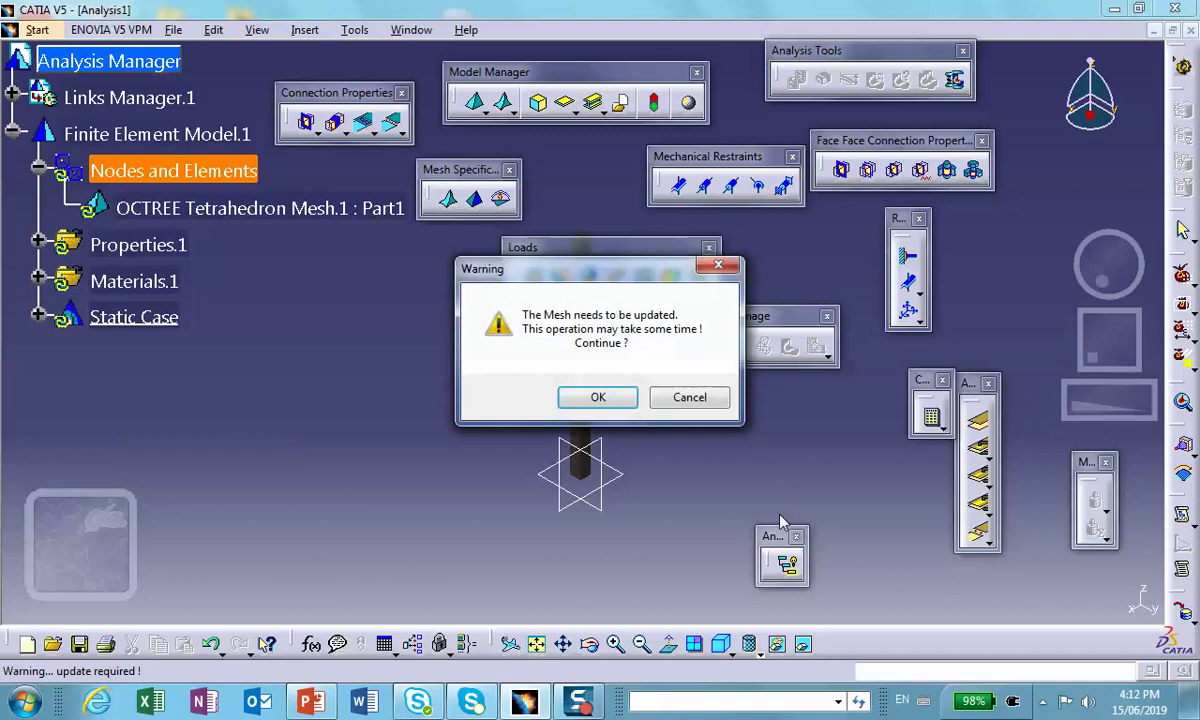
click(603, 398)
drag(611, 249, 985, 336)
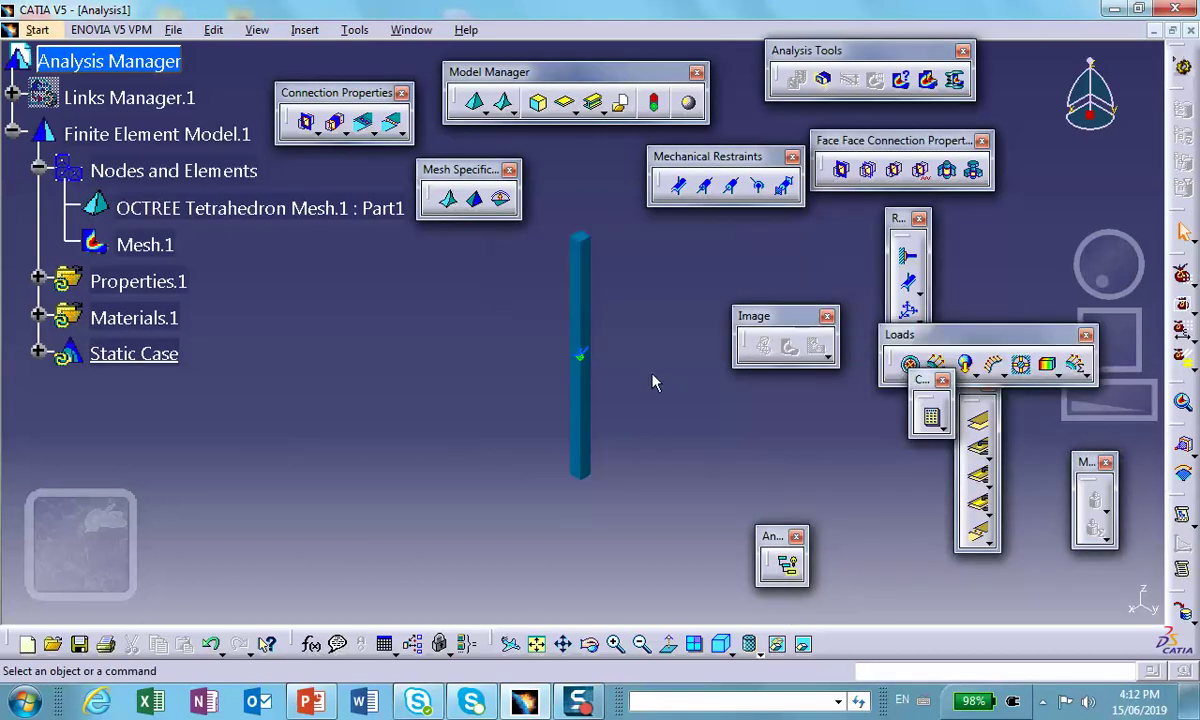
click(762, 655)
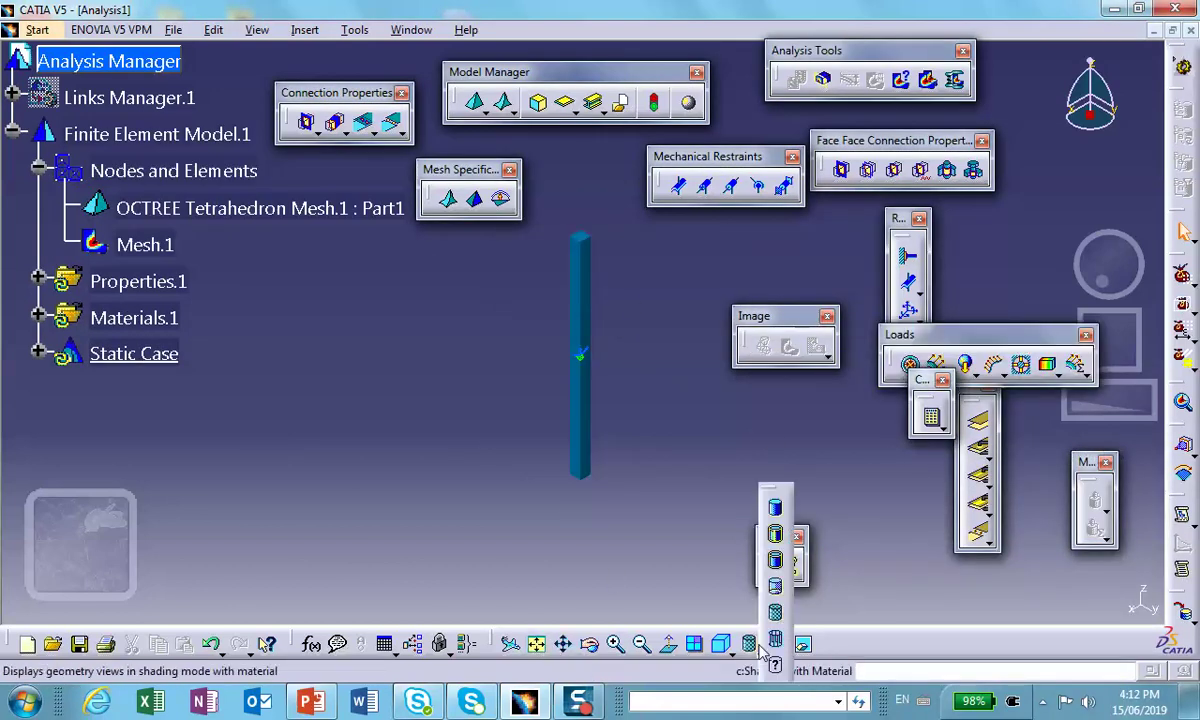
click(777, 562)
mouse_move(675, 487)
middle_down()
mouse_move(600, 127)
mouse_move(596, 438)
middle_up()
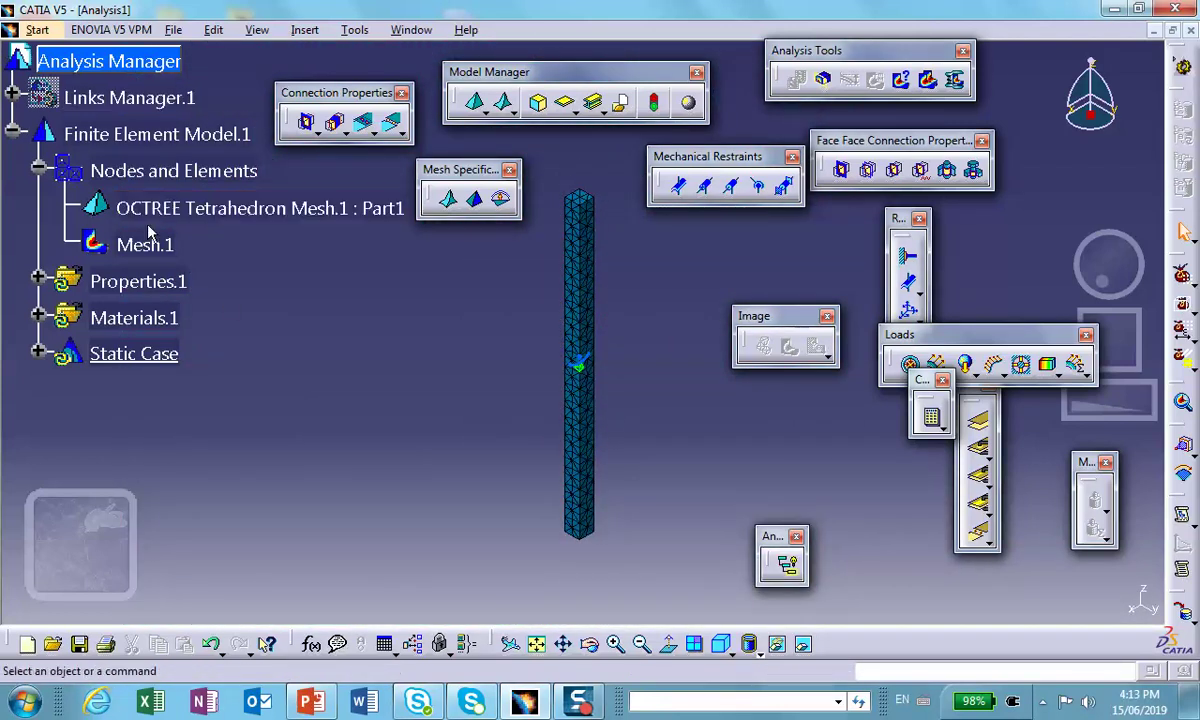
Deactivate Mesh.1 so the solid beam shows again
right_click(138, 242)
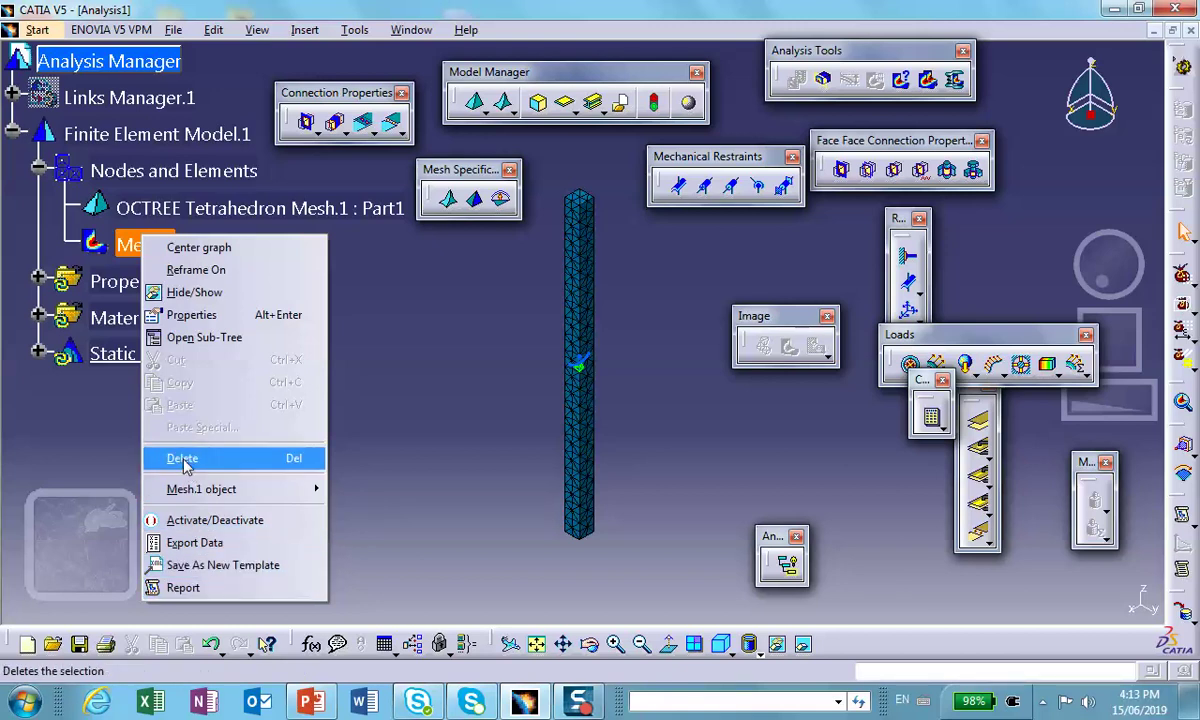
click(215, 520)
middle_drag(528, 552, 482, 290)
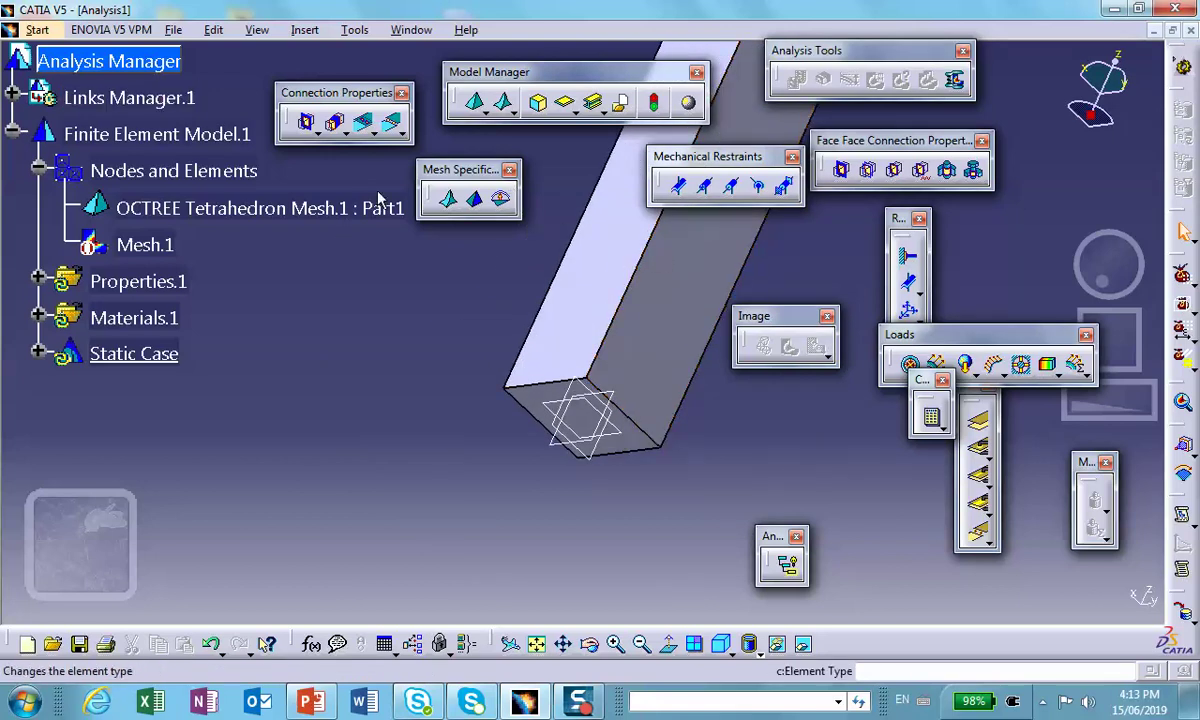
Clamp the beam's bottom end face and re-centre the upright beam in view
click(908, 257)
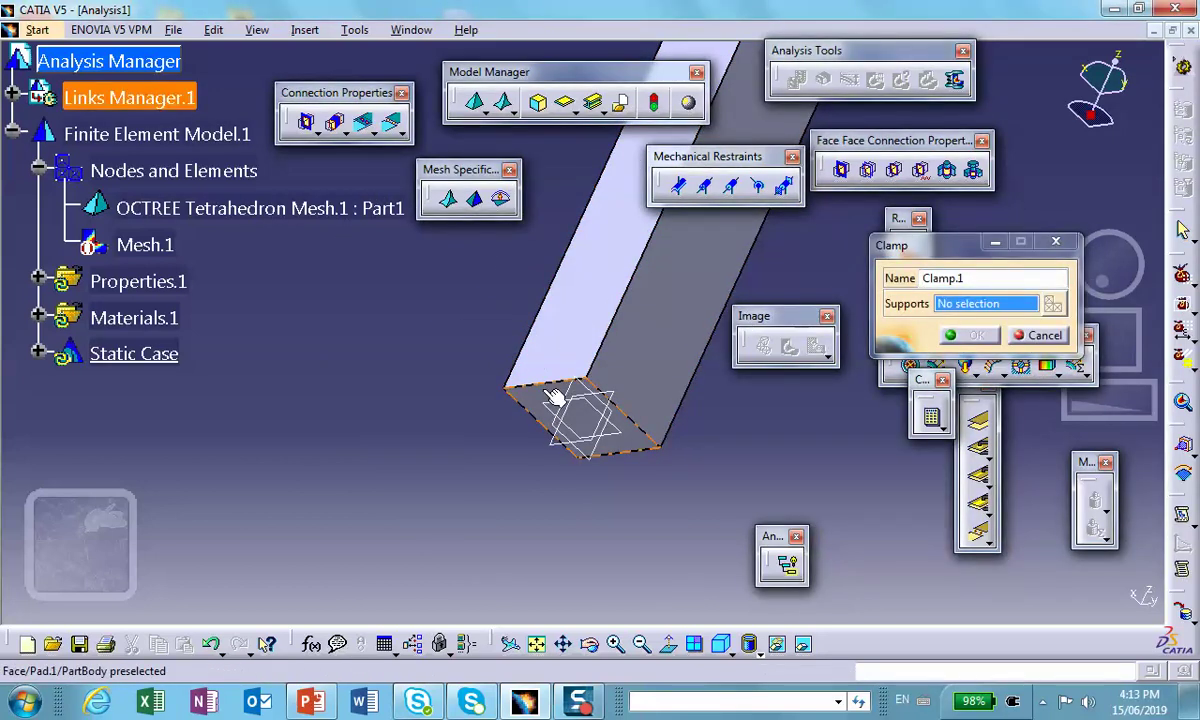
click(555, 400)
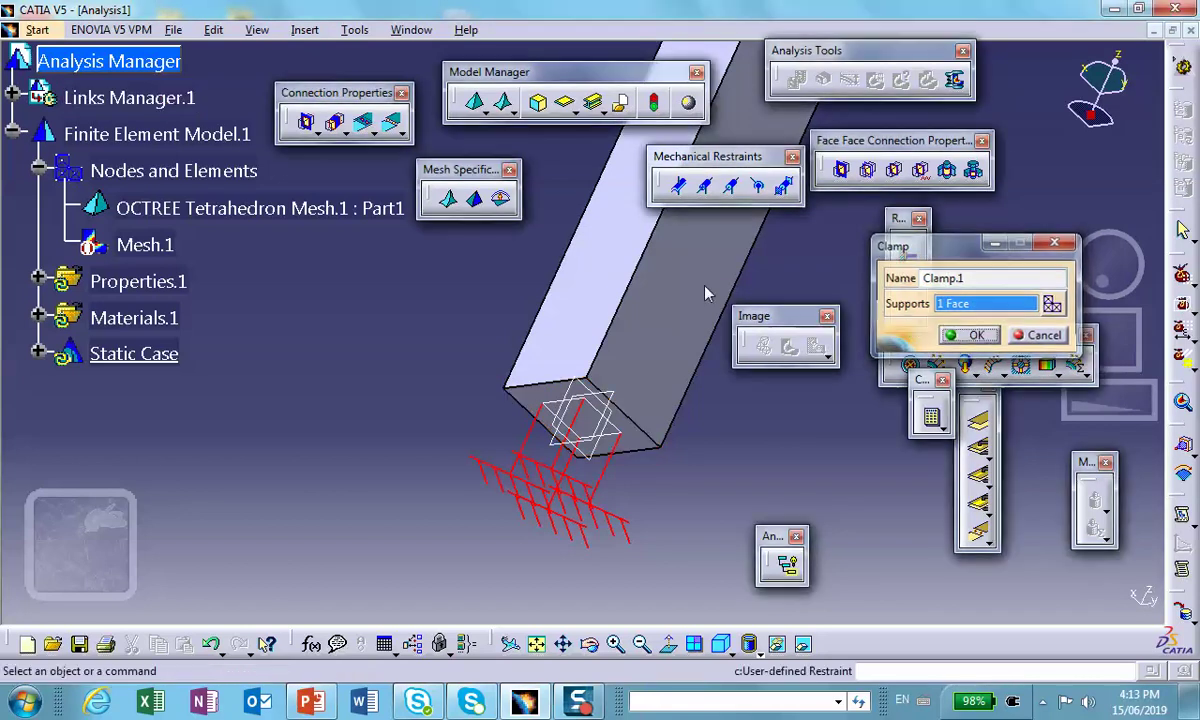
key(Return)
middle_drag(653, 268, 691, 517)
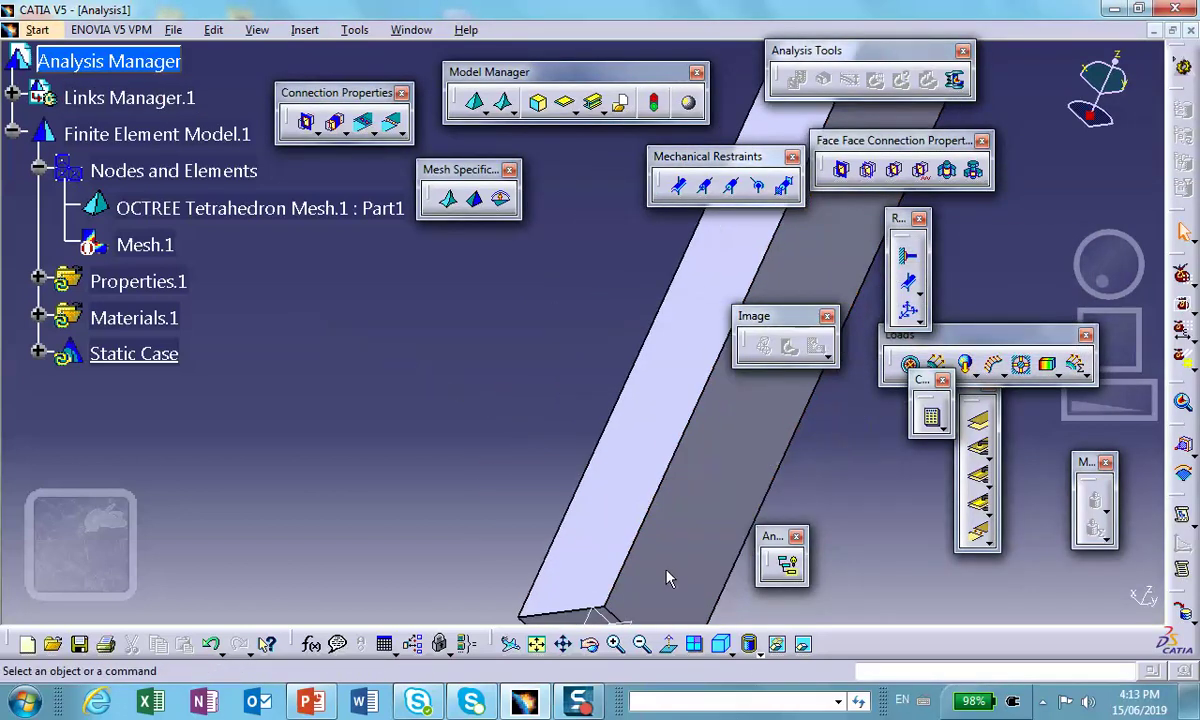
middle_drag(668, 578, 522, 462)
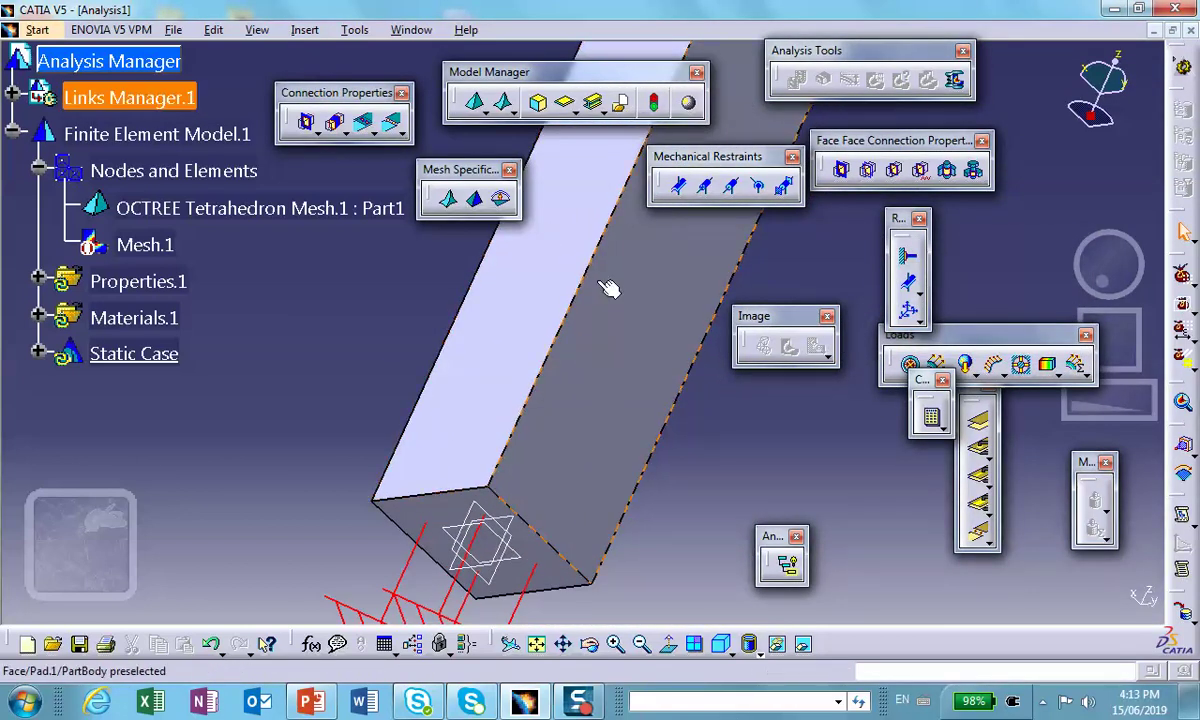
ctrl+middle_drag(608, 288, 632, 458)
middle_drag(585, 262, 630, 180)
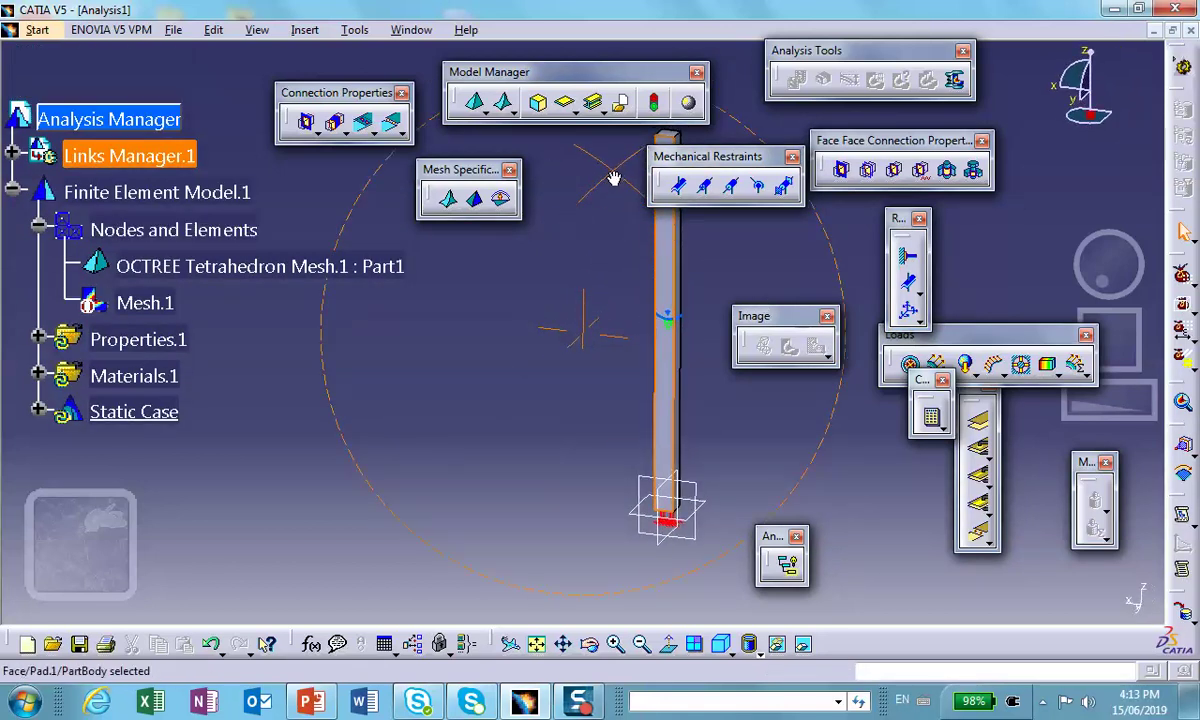
middle_drag(622, 400, 523, 407)
middle_drag(628, 365, 476, 340)
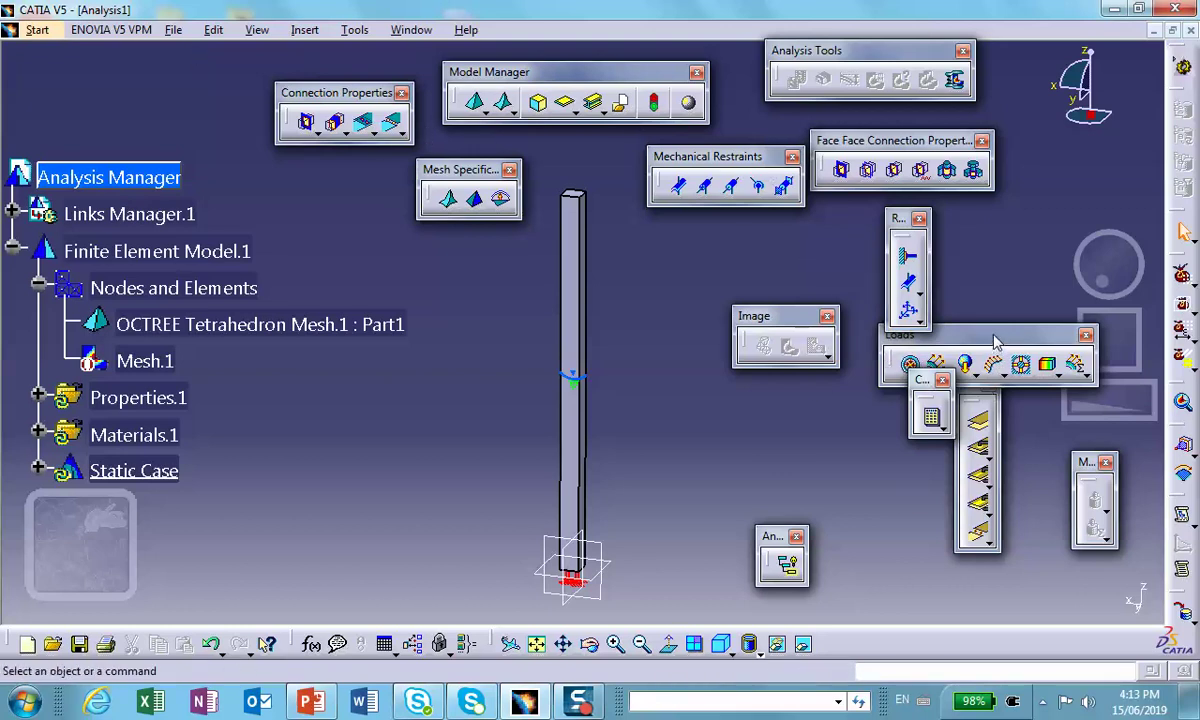
drag(919, 342, 736, 256)
Put a distributed force on the top face with X 0 and Z -1 lbf
click(755, 278)
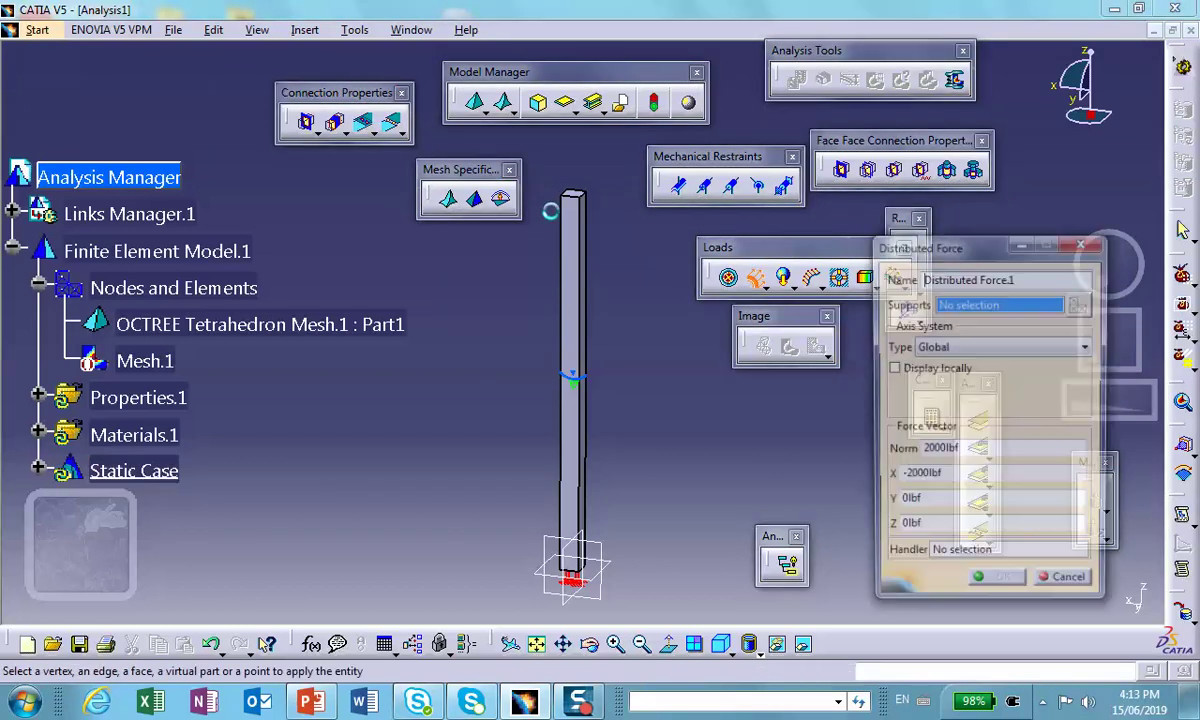
middle_drag(563, 186, 540, 490)
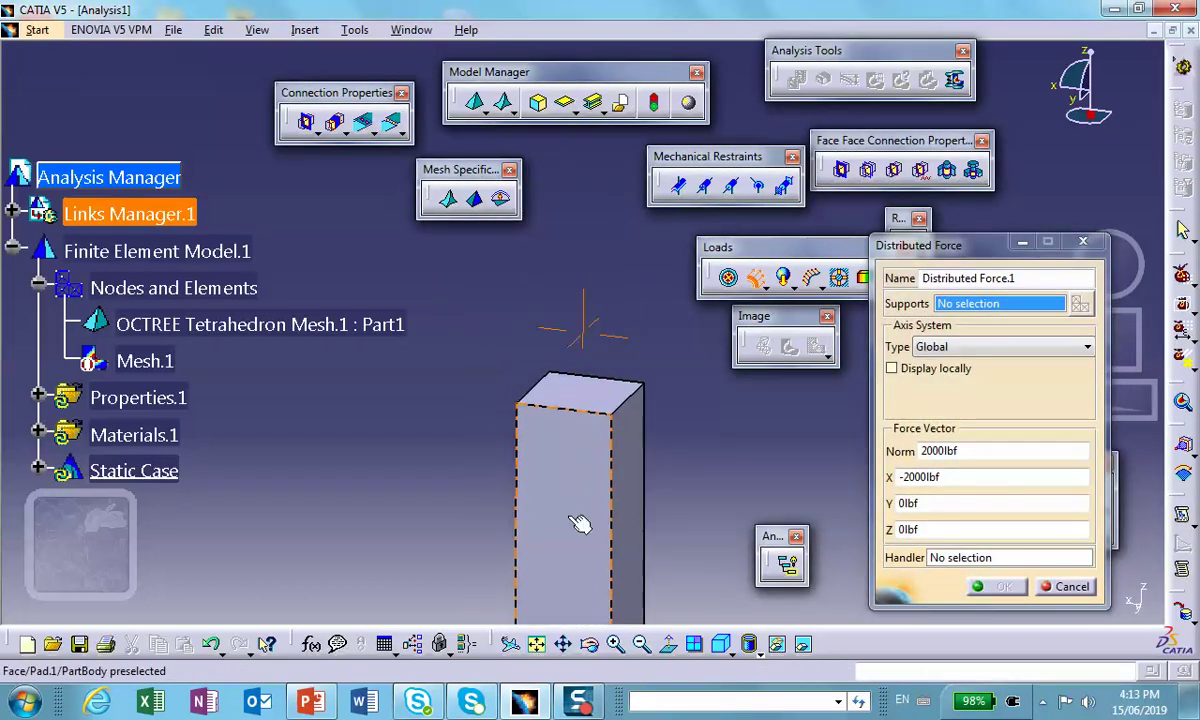
click(595, 399)
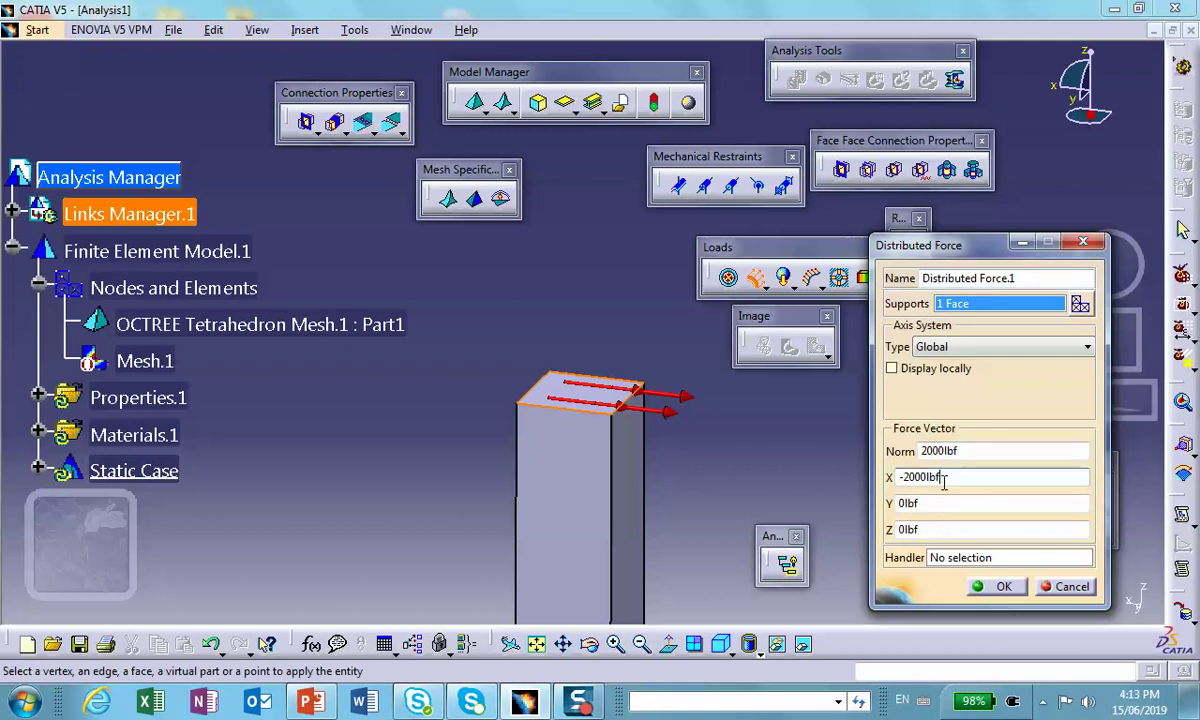
text(0)
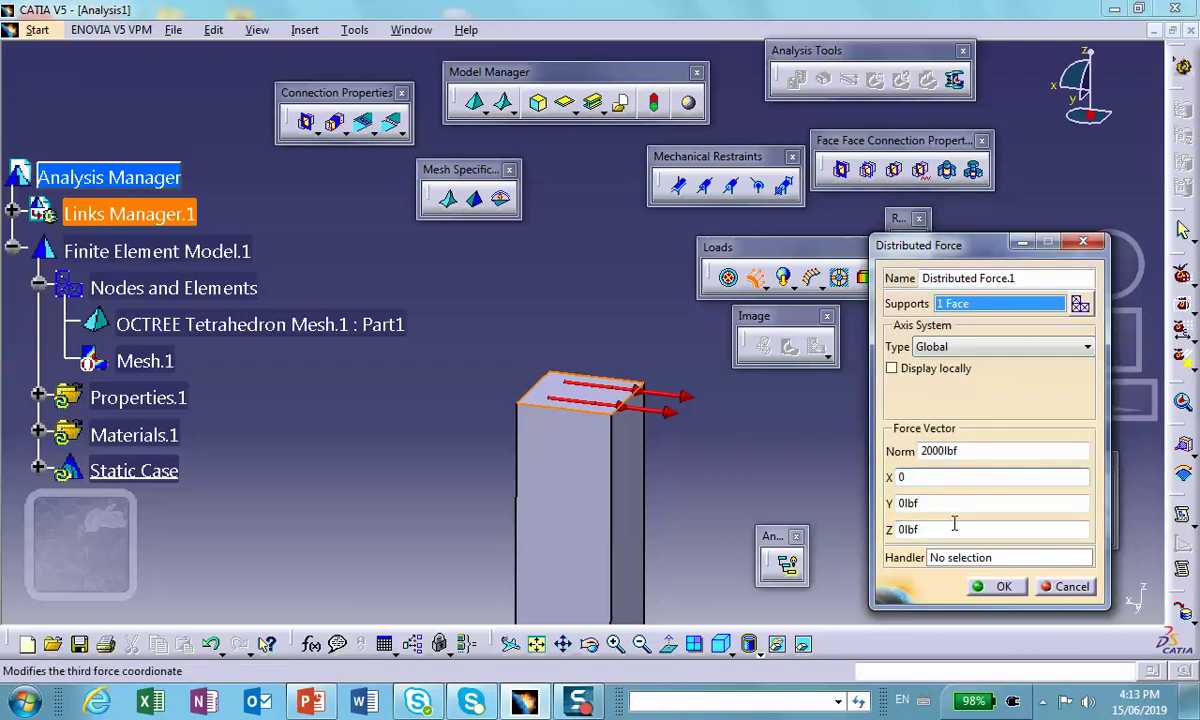
double_click(931, 530)
text(-1)
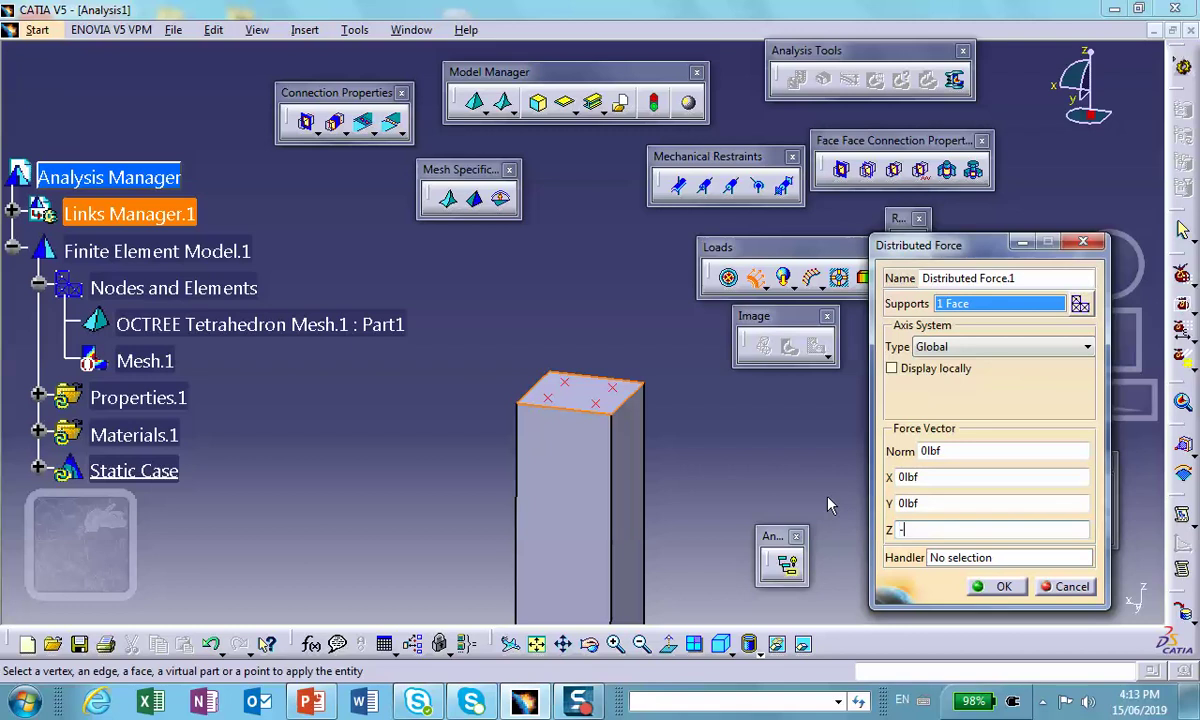
click(986, 587)
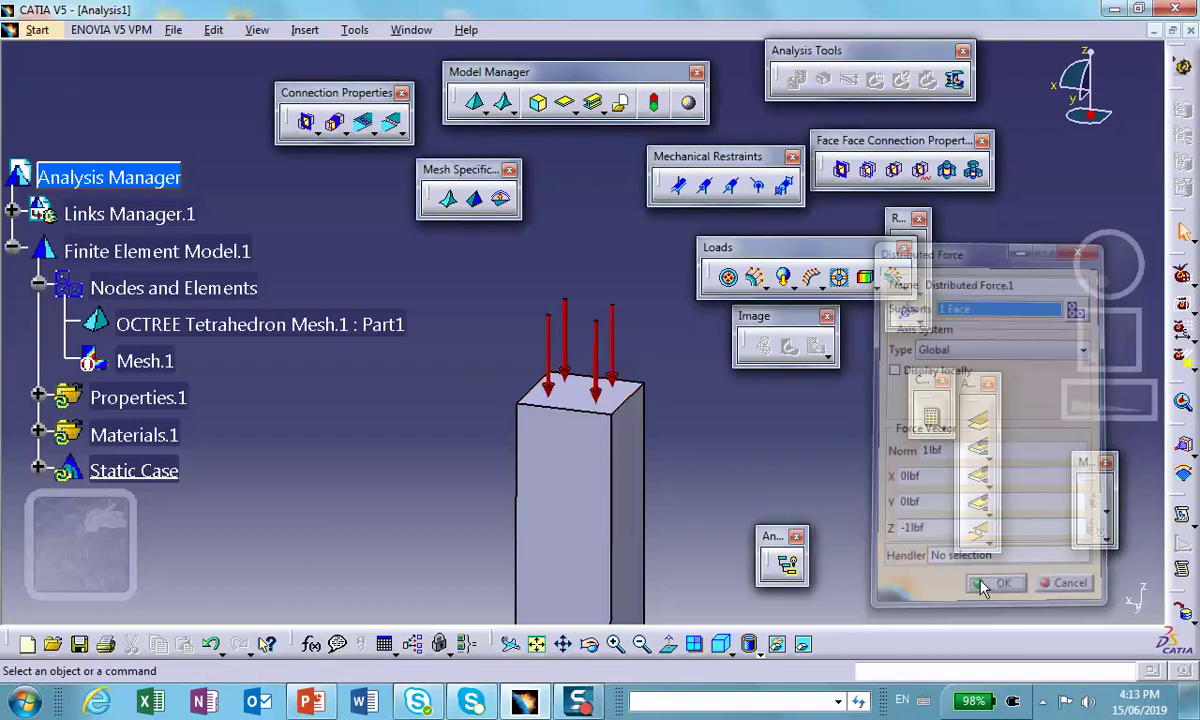
middle_drag(646, 397, 627, 367)
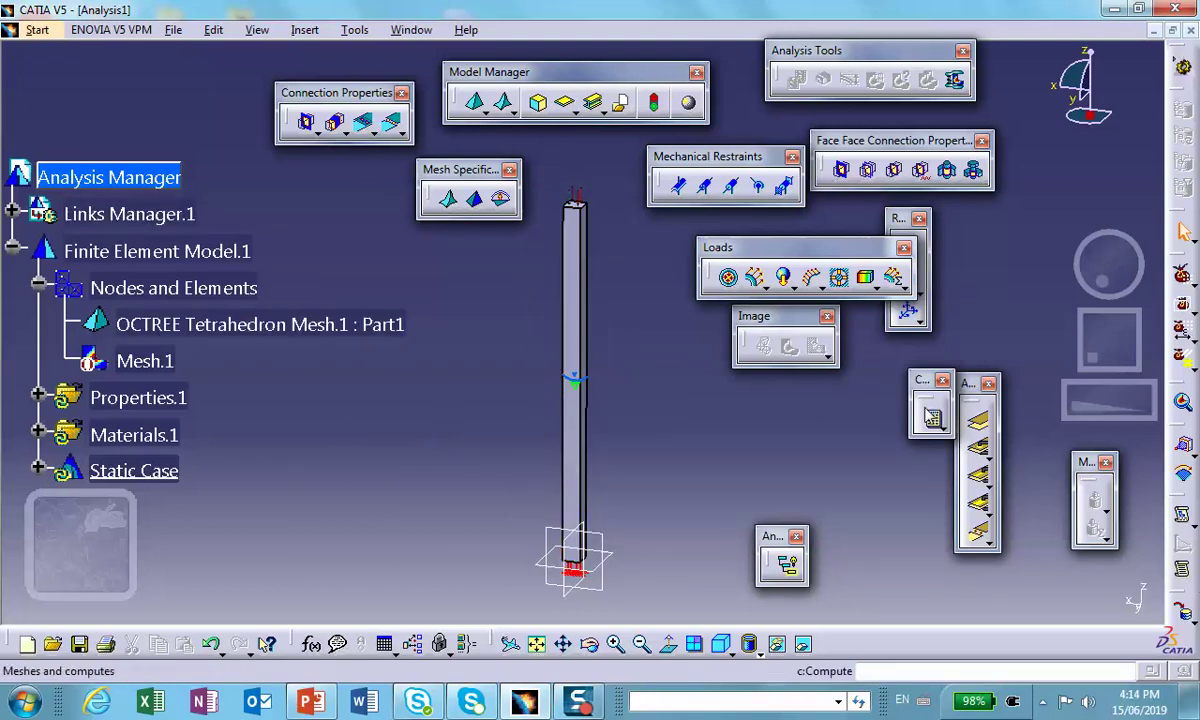
Run the full static computation, accepting the resources estimate
click(932, 418)
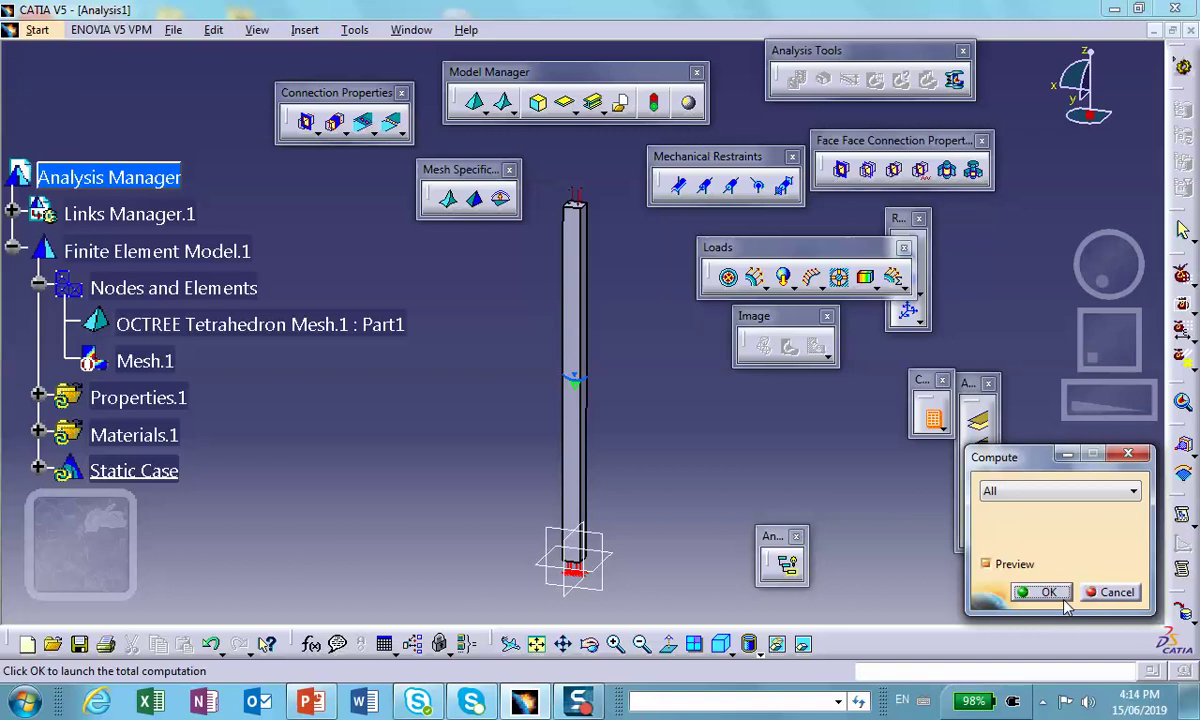
click(1060, 594)
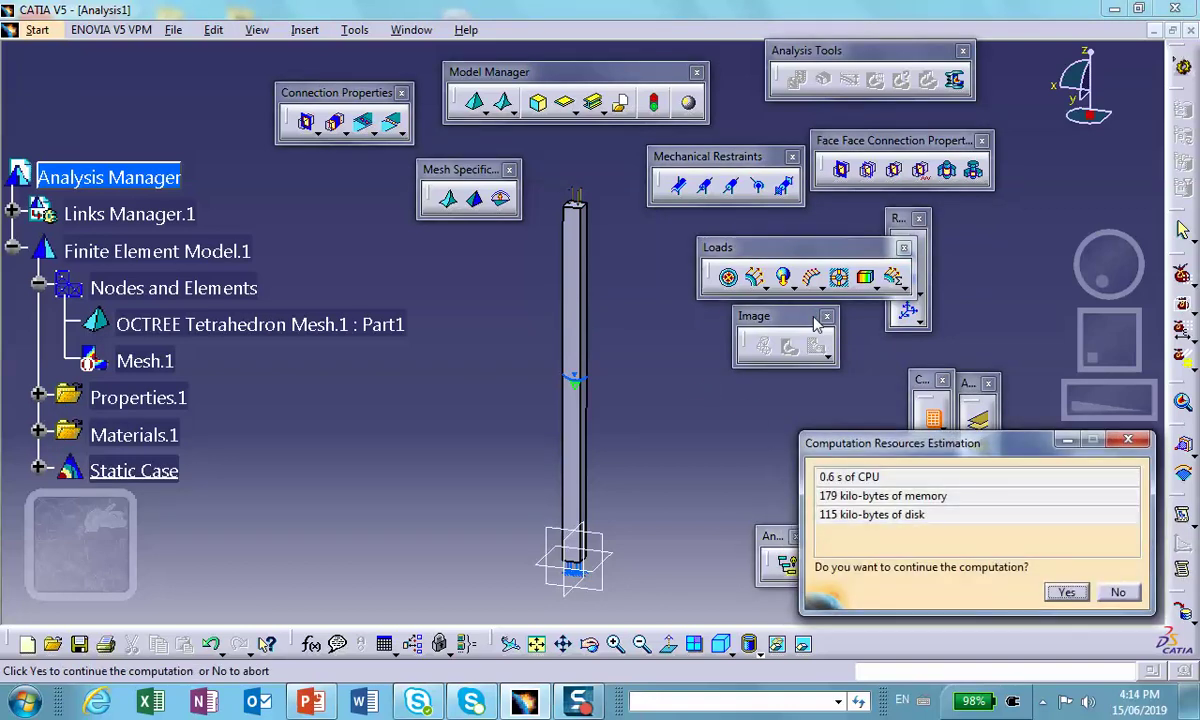
click(1067, 592)
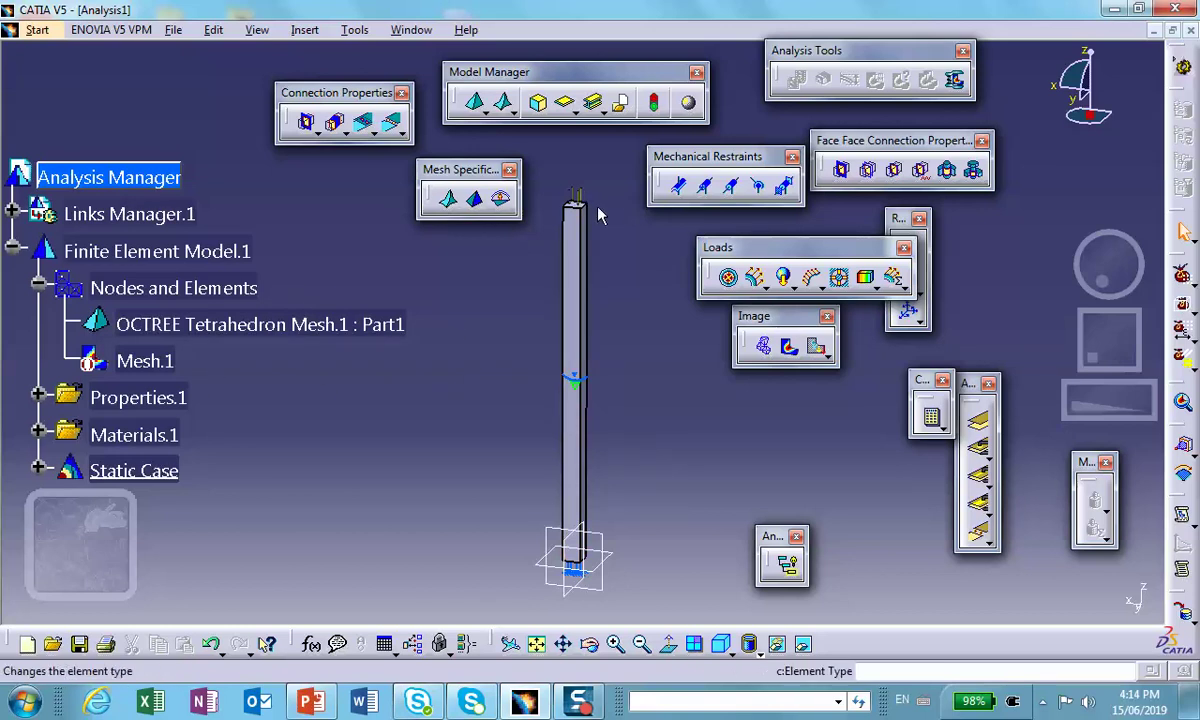
Show the Von Mises stress result (0.689–1.74 psi), animate it, then rewind and close
click(789, 347)
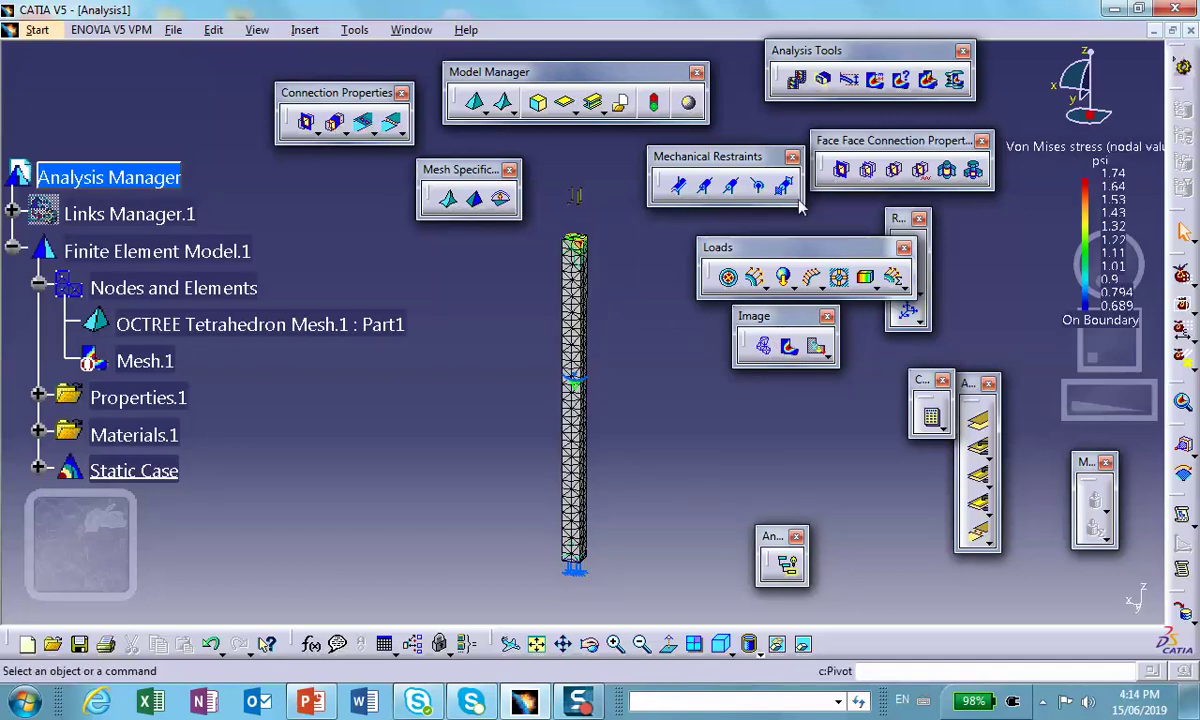
click(797, 79)
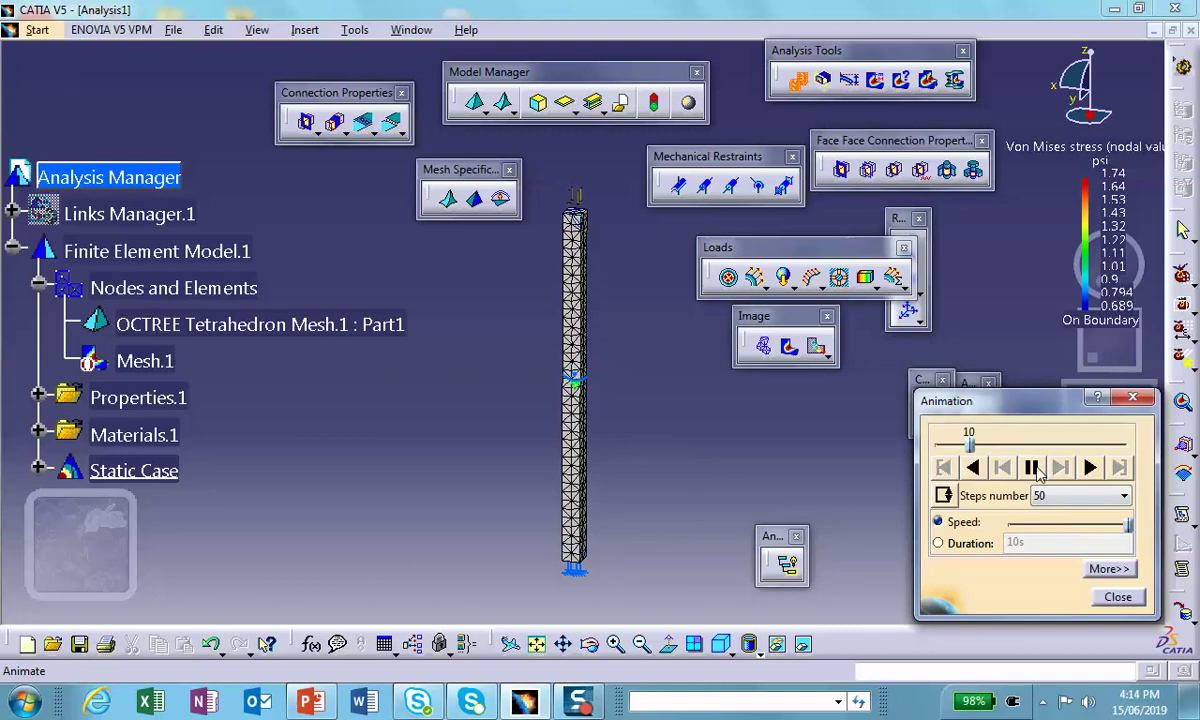
click(944, 468)
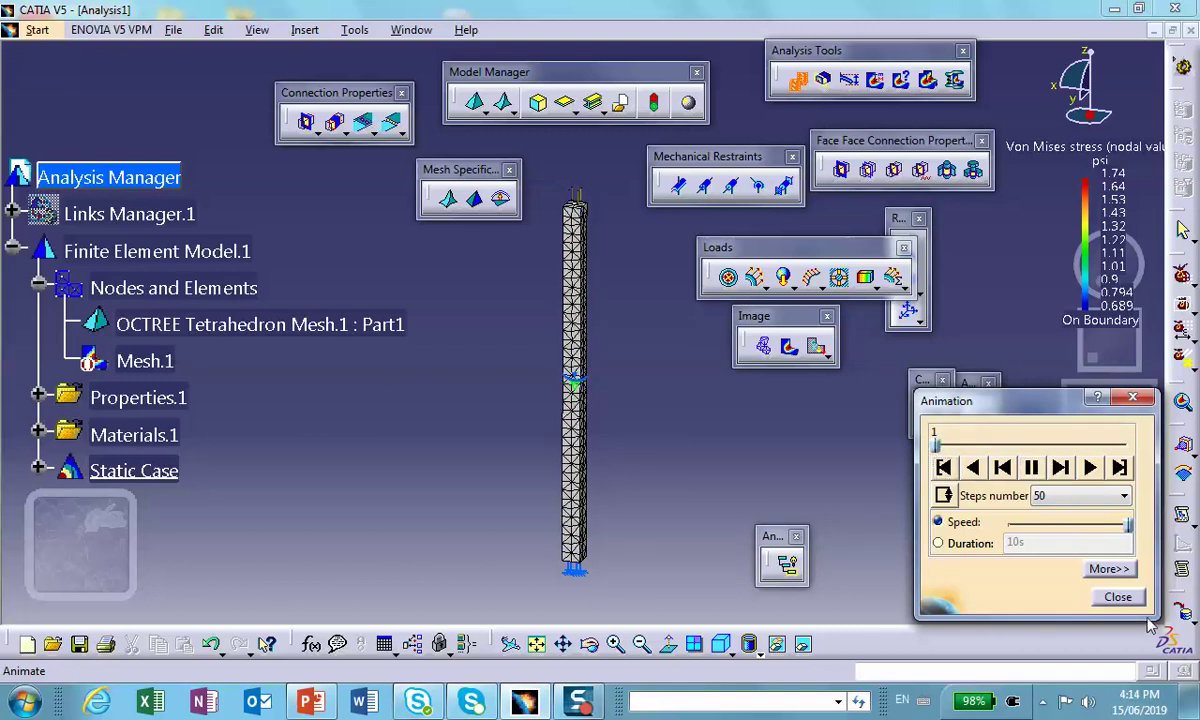
click(1118, 596)
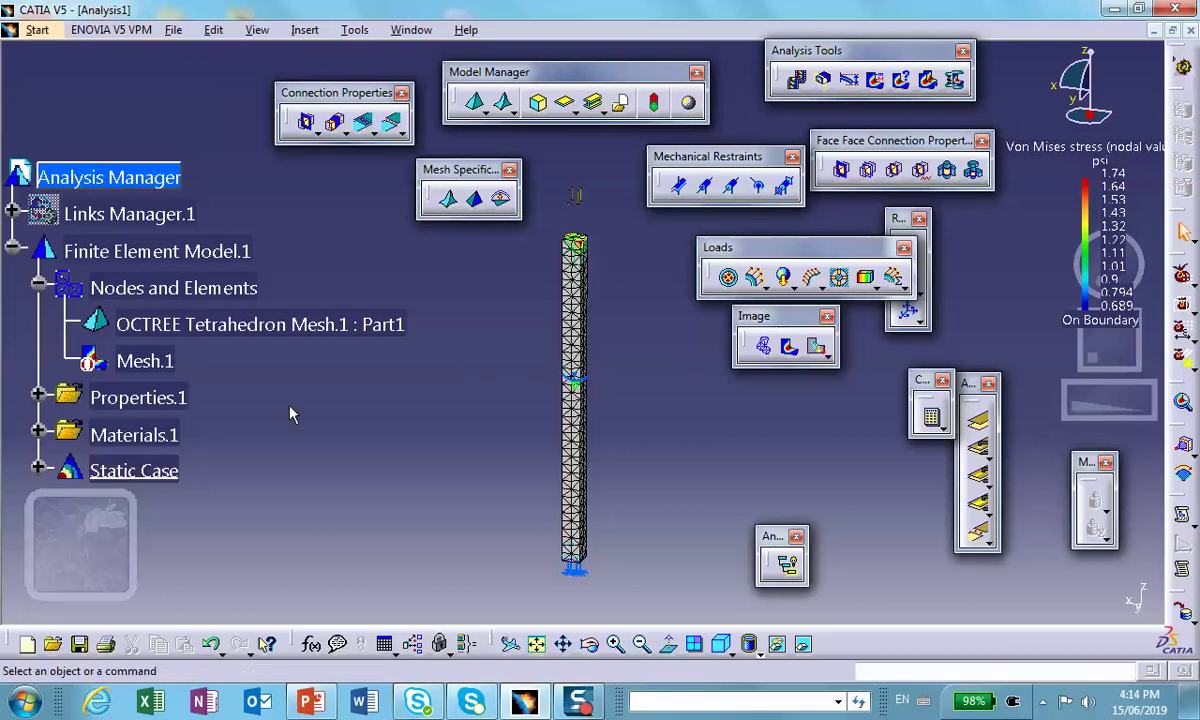
Expand Static Case, Loads.1 and Static Case Solution.1 in the tree
scroll(30, 425, down, 3)
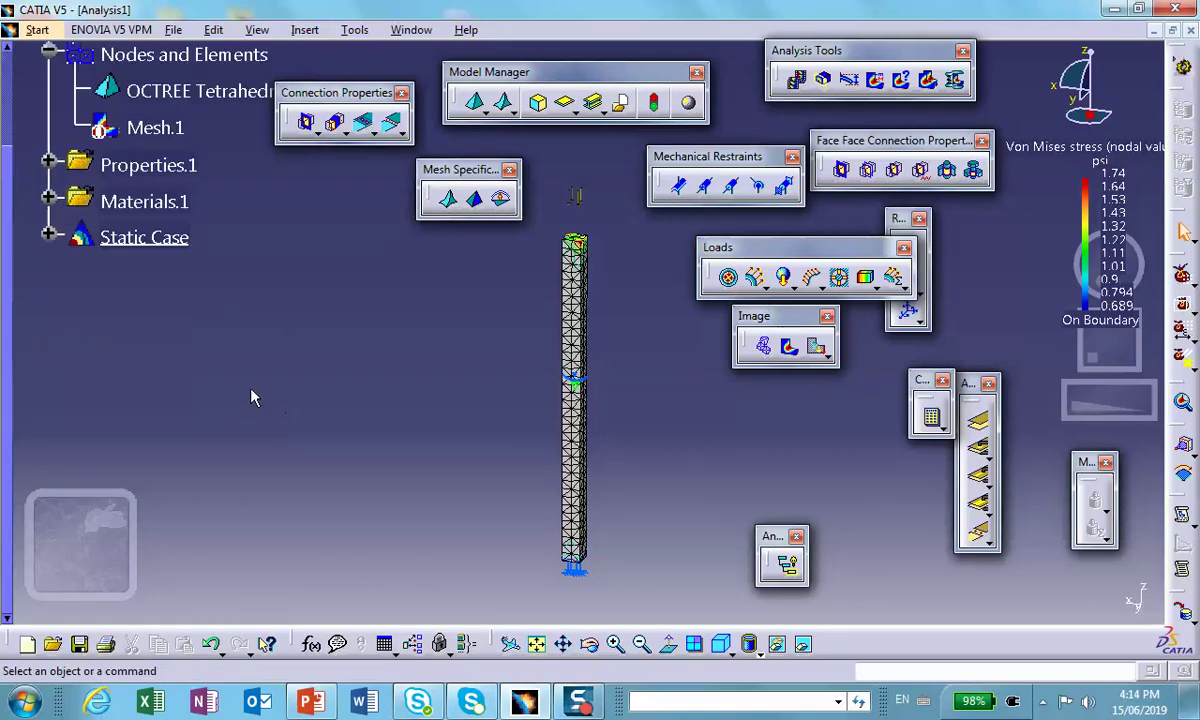
click(48, 236)
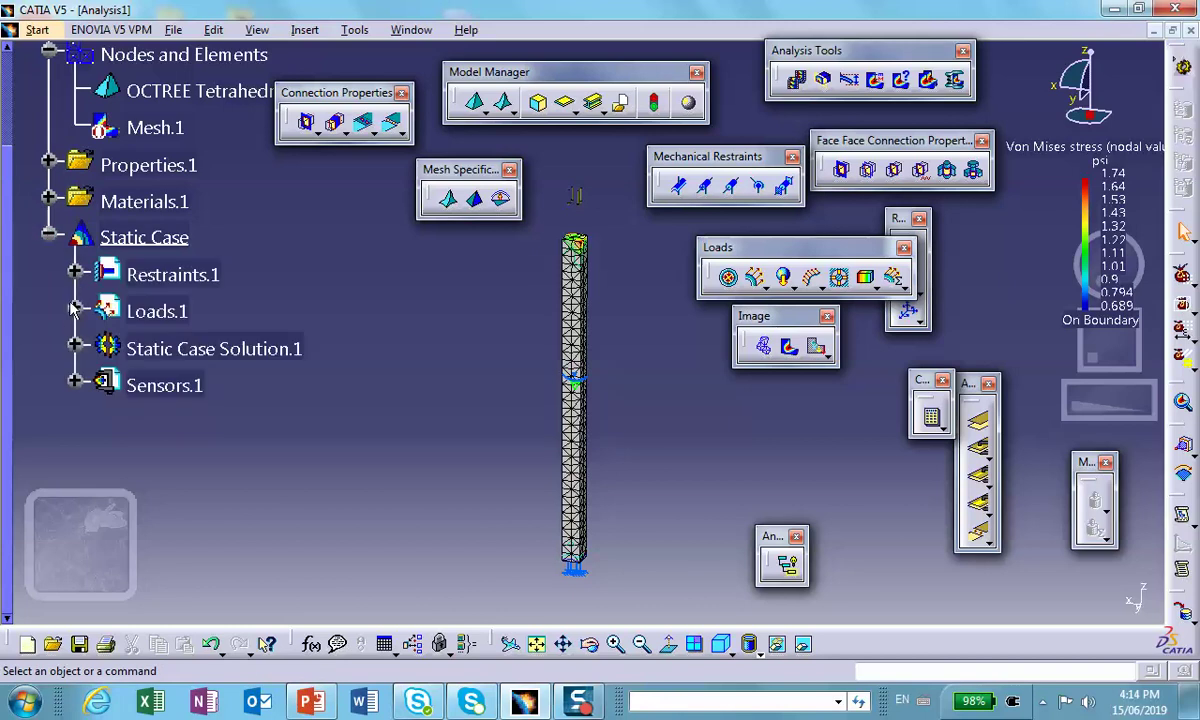
click(74, 311)
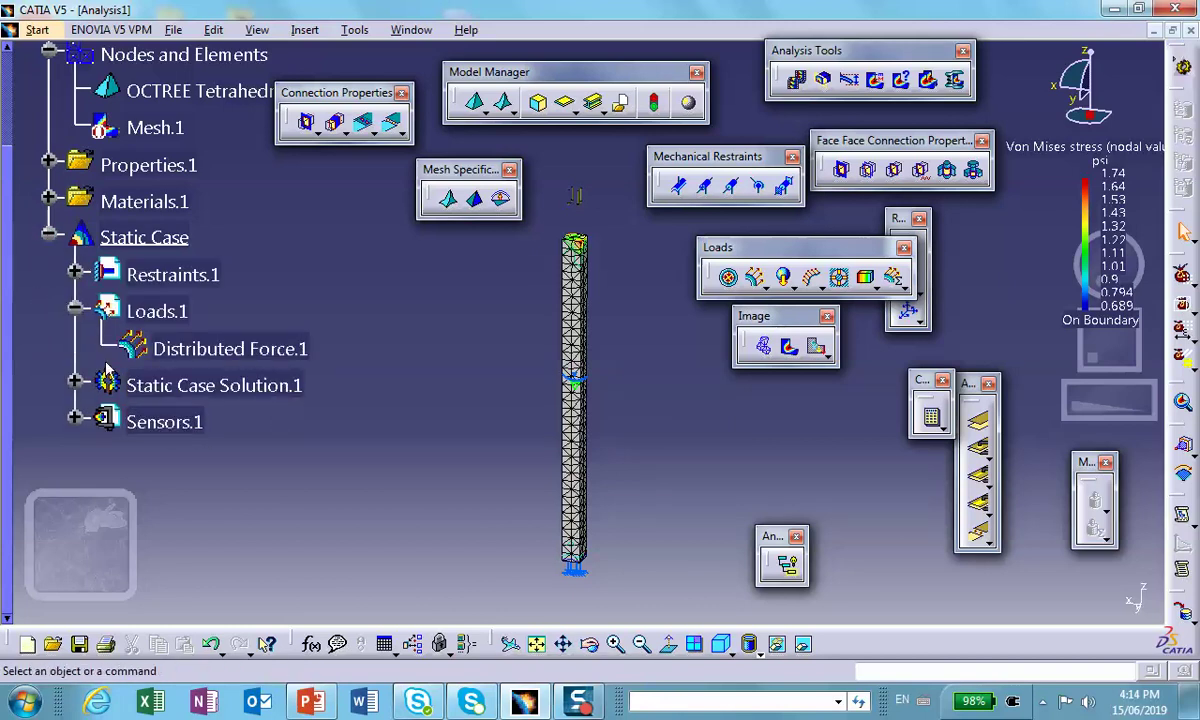
click(75, 384)
Deactivate the Von Mises stress image so the beam appears plain
scroll(205, 345, down, 3)
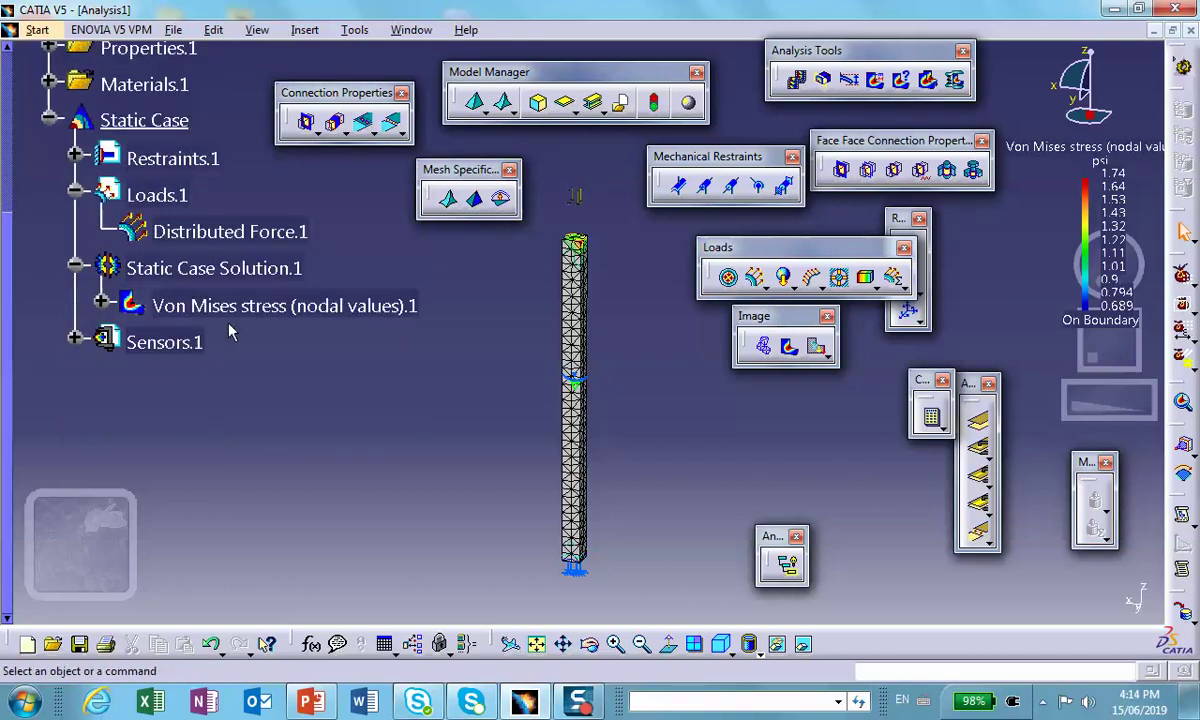
right_click(247, 304)
click(400, 591)
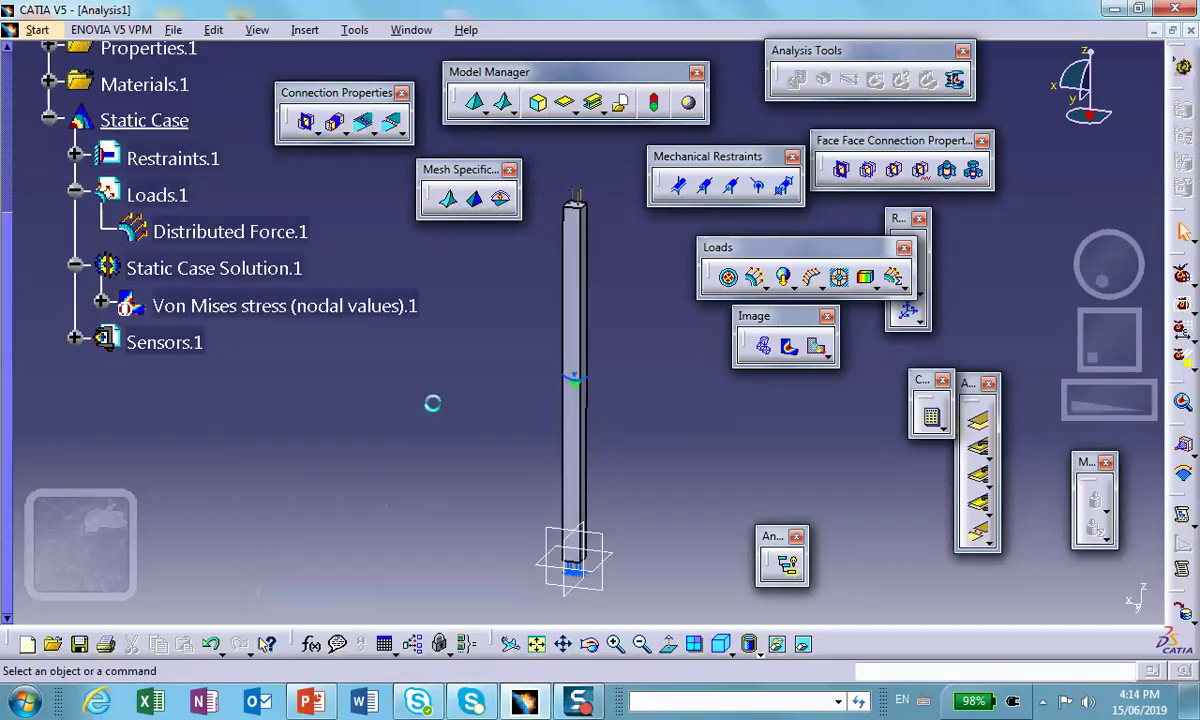
middle_drag(440, 425, 447, 425)
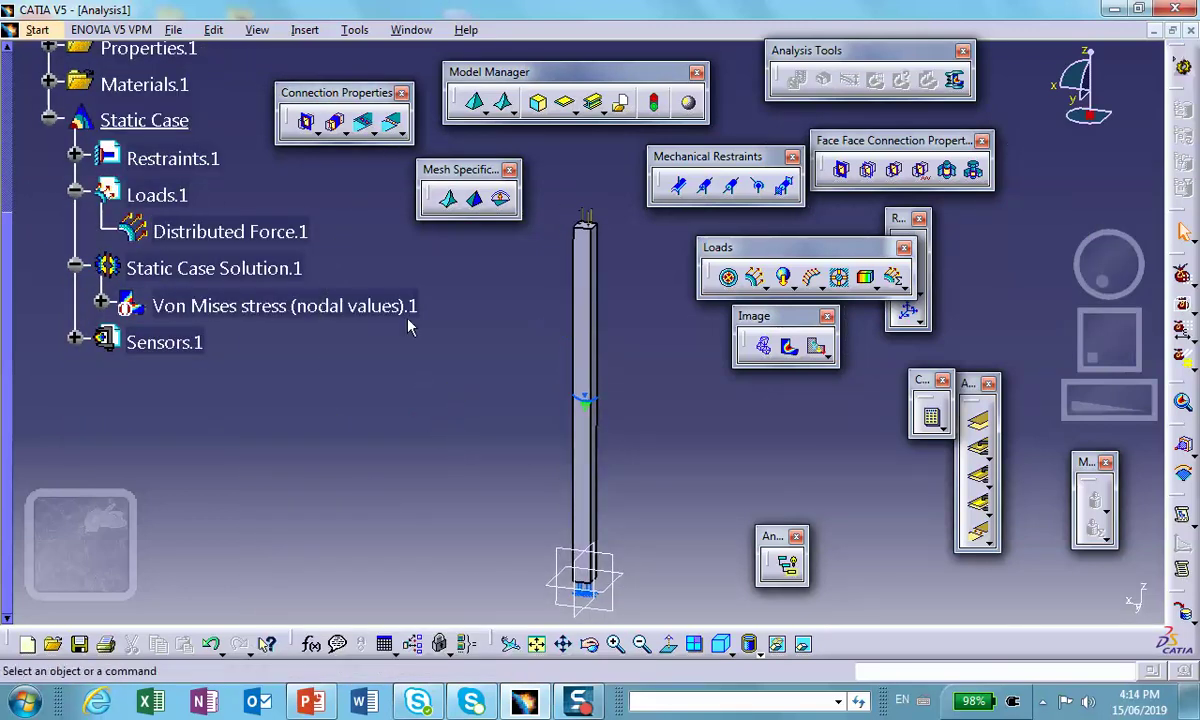
click(305, 30)
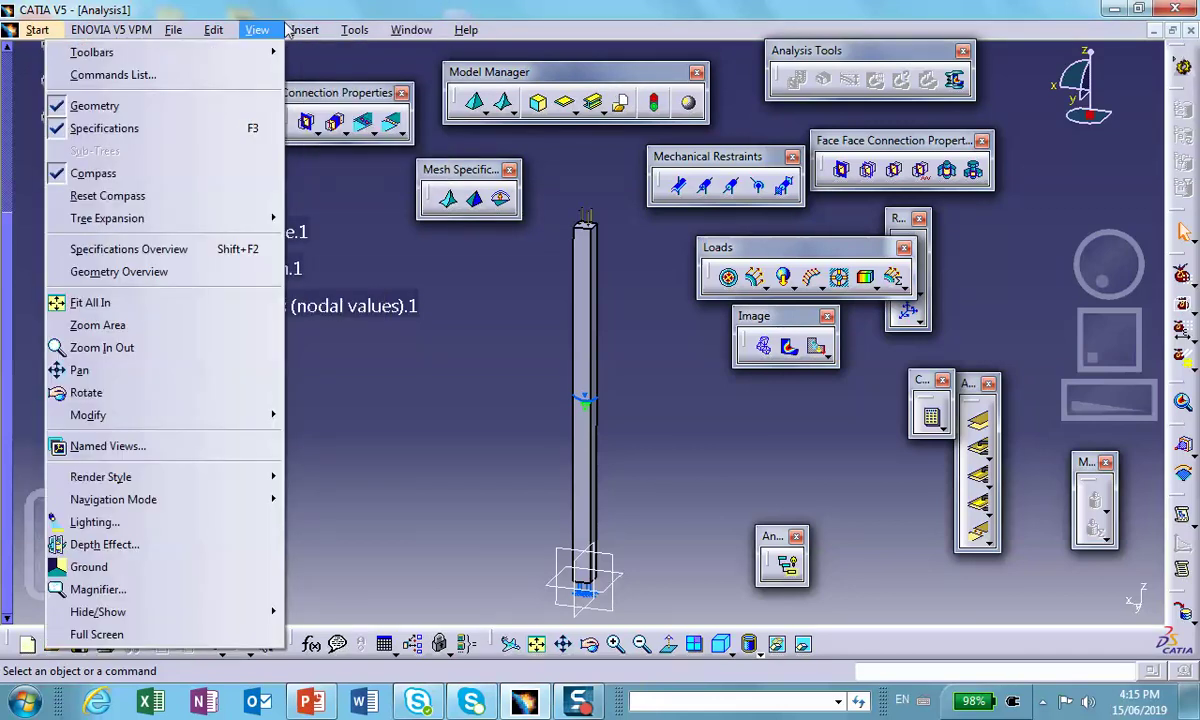
Insert a Buckling Case using Static Case Solution.1 as its reference
mouse_move(318, 38)
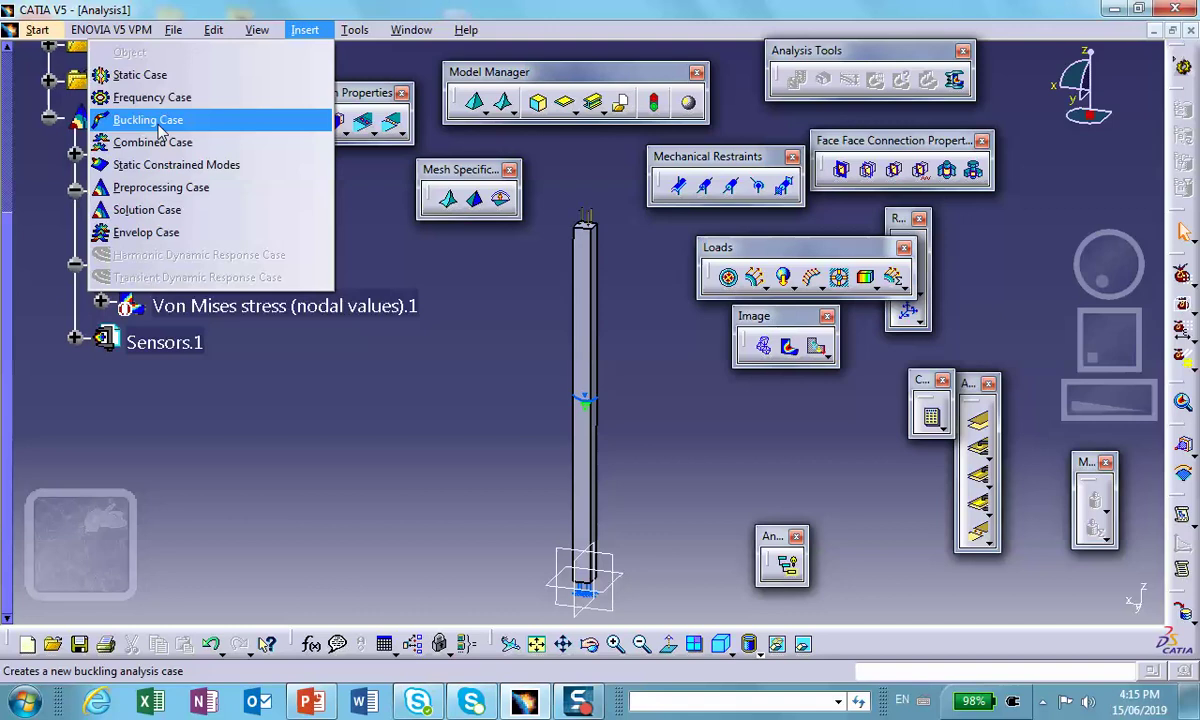
click(158, 121)
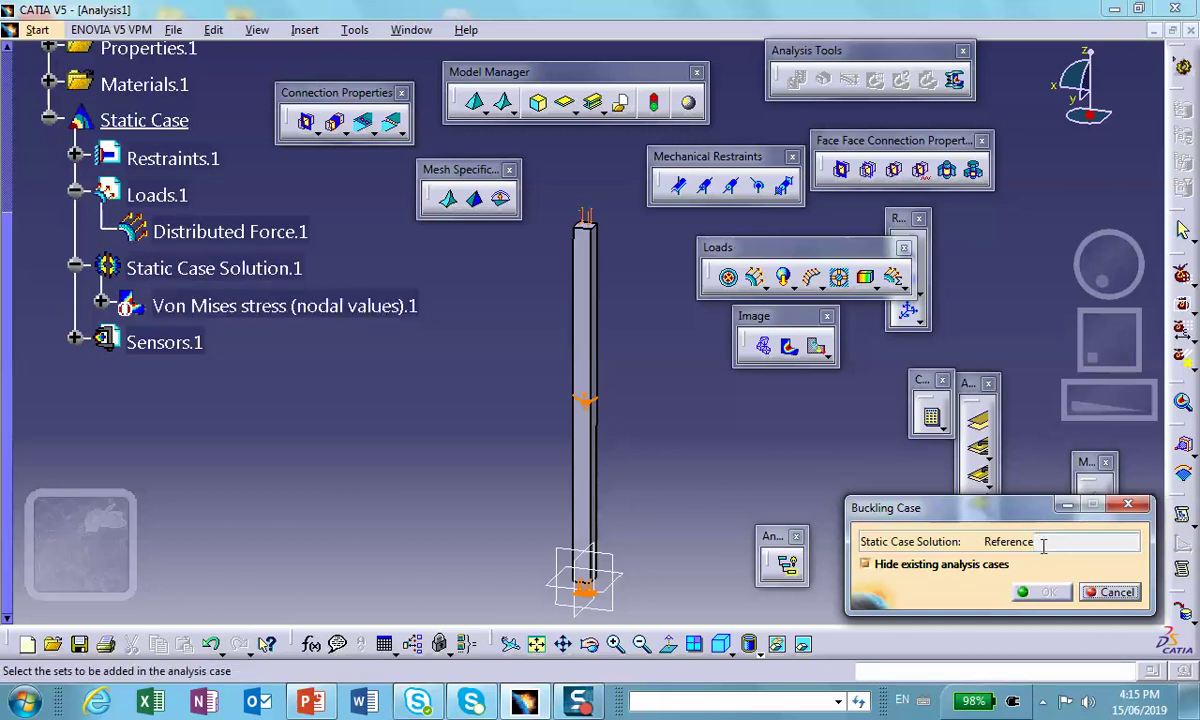
click(272, 269)
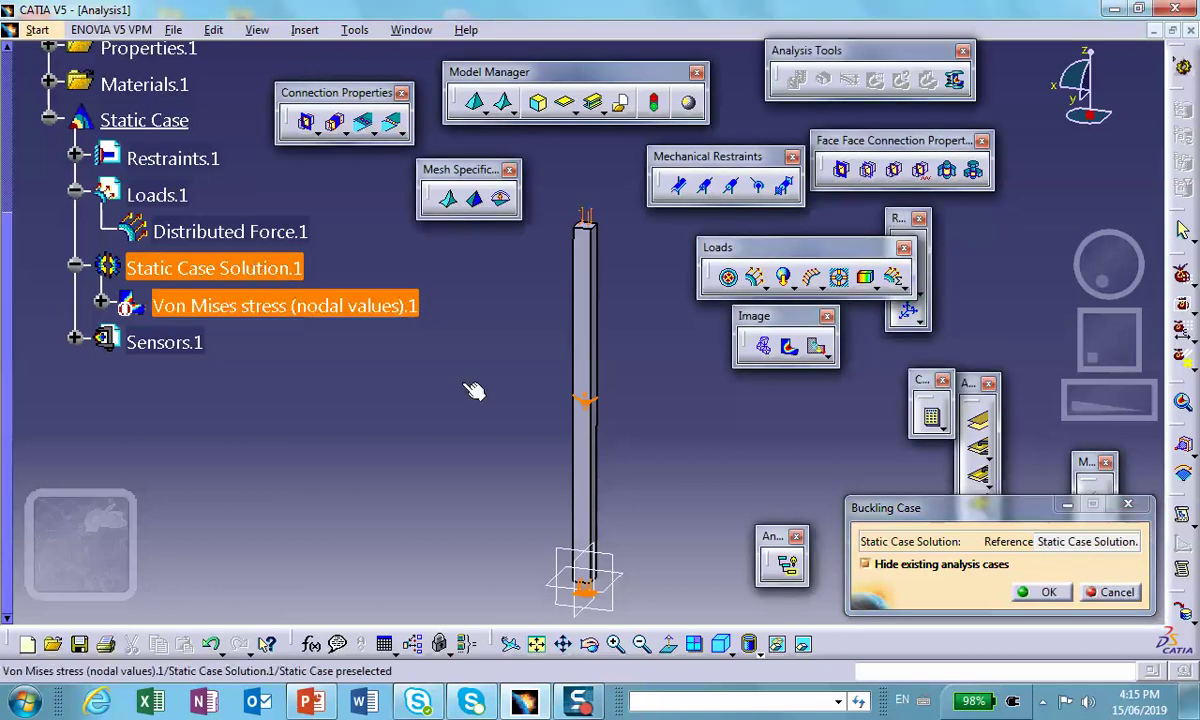
click(1048, 592)
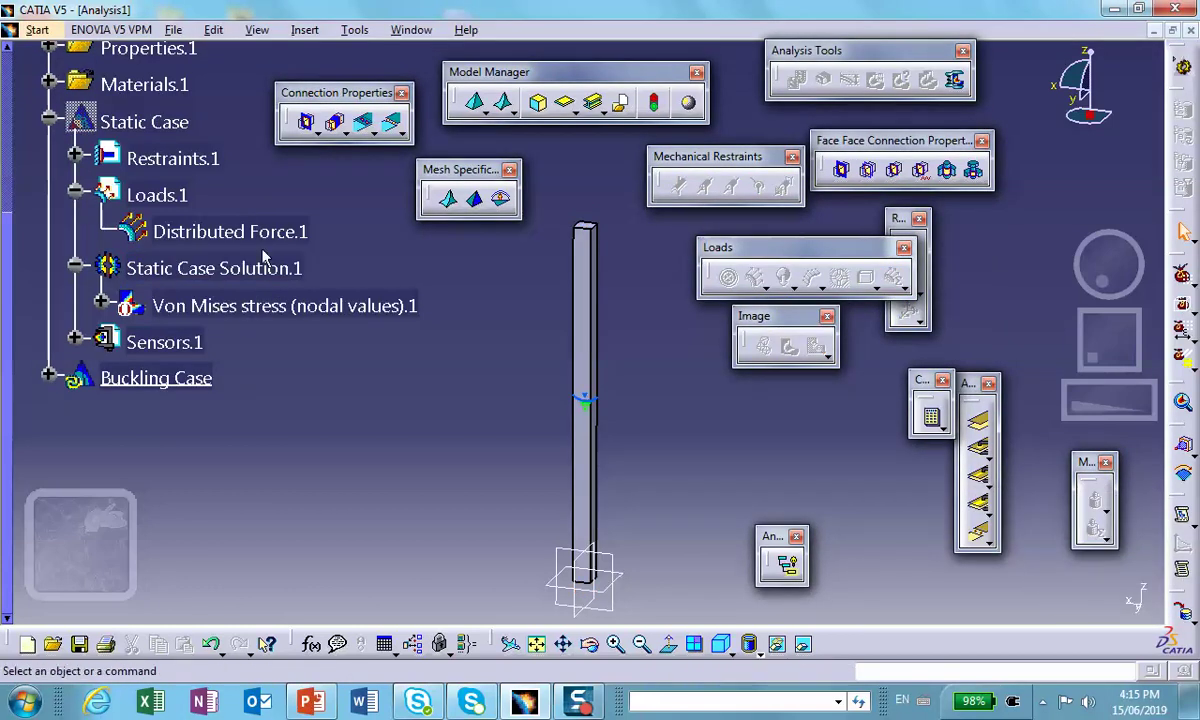
Compute all analysis cases, solving the Static Case and the new Buckling Case
click(933, 420)
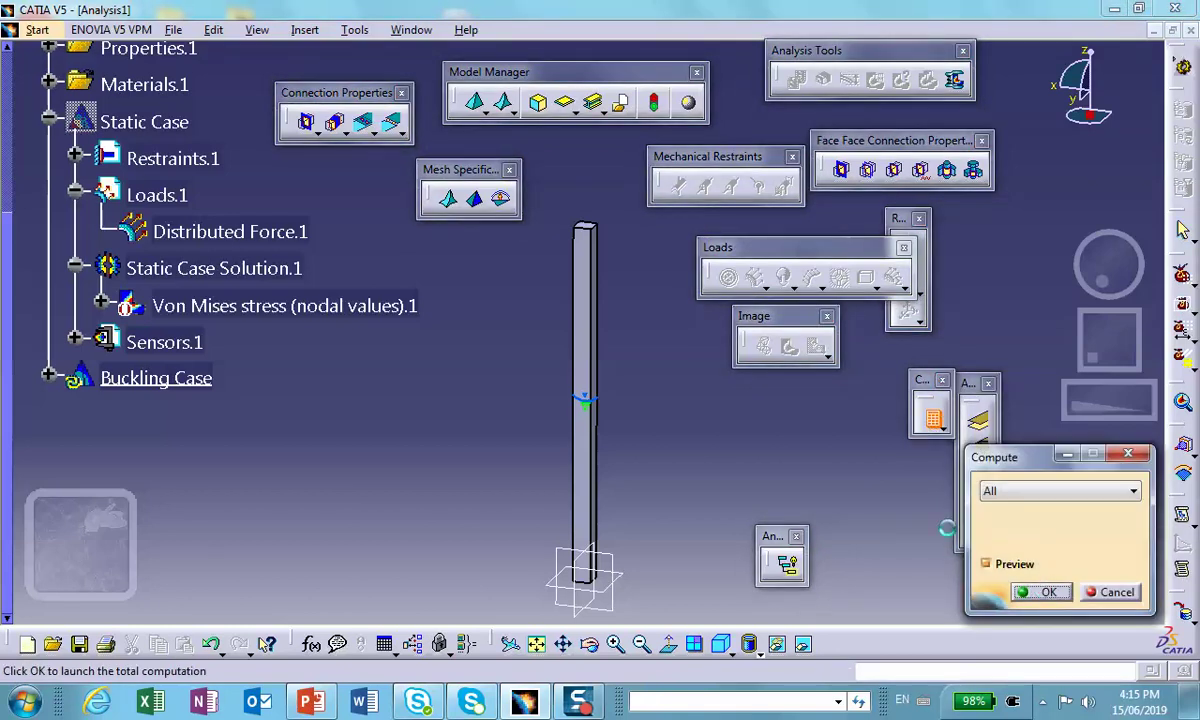
click(1040, 592)
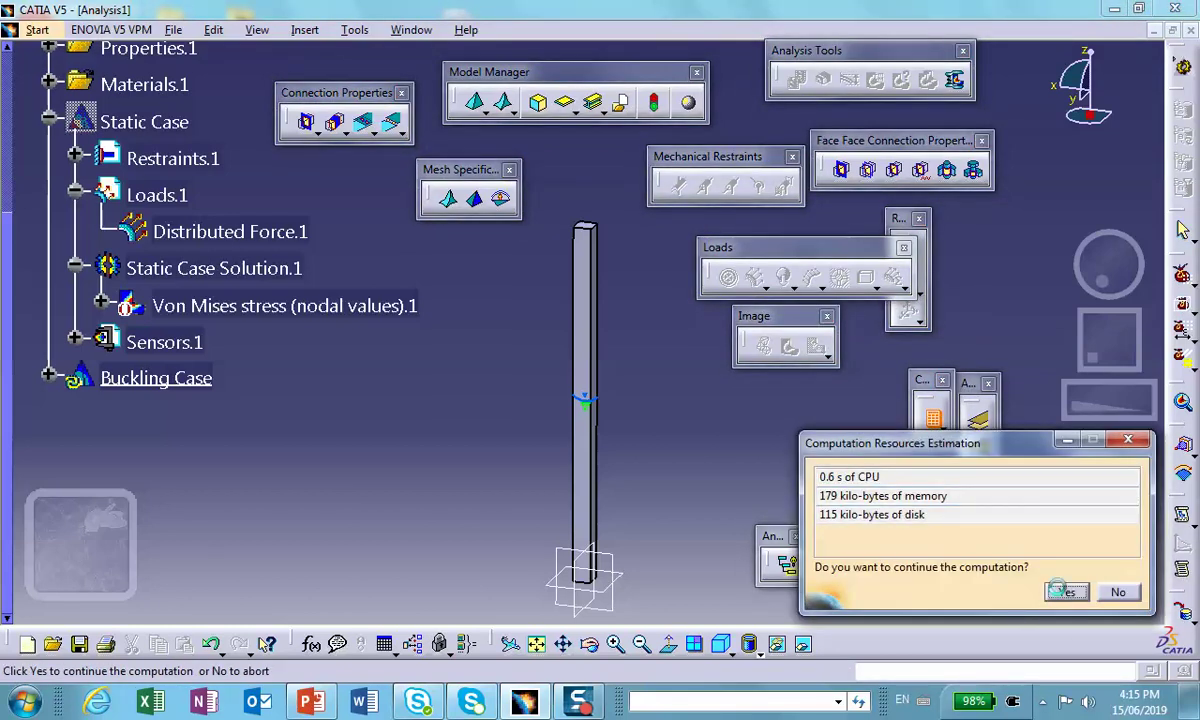
click(1064, 592)
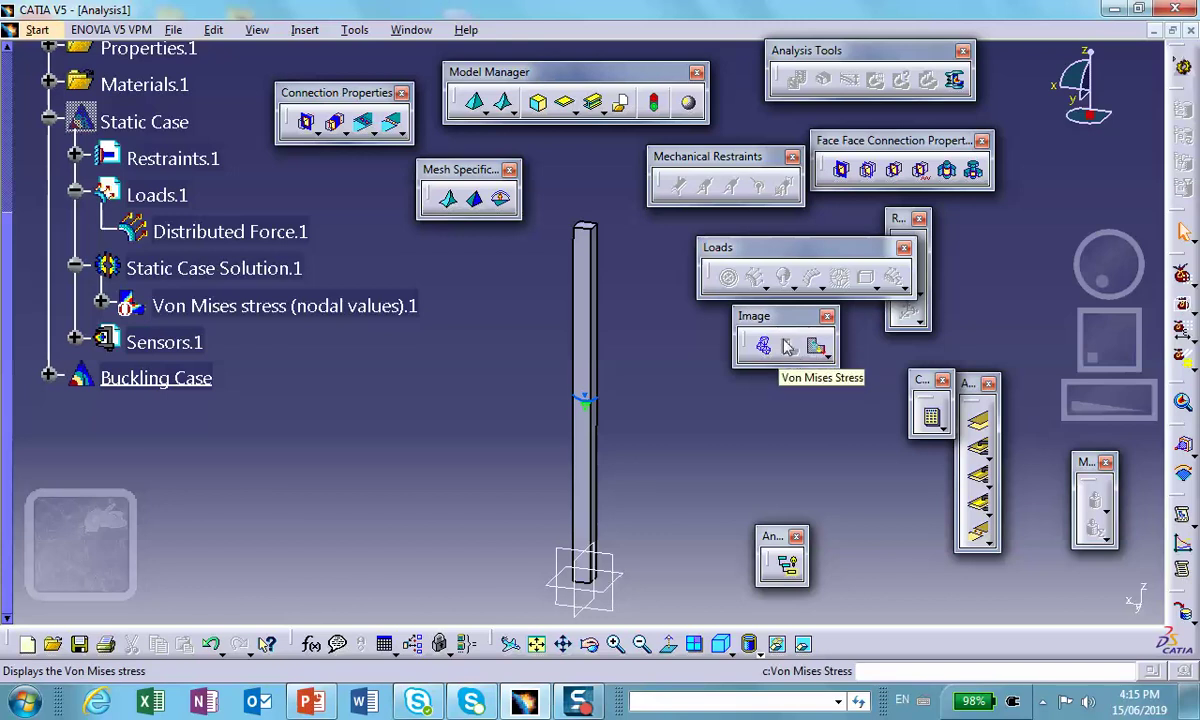
click(790, 352)
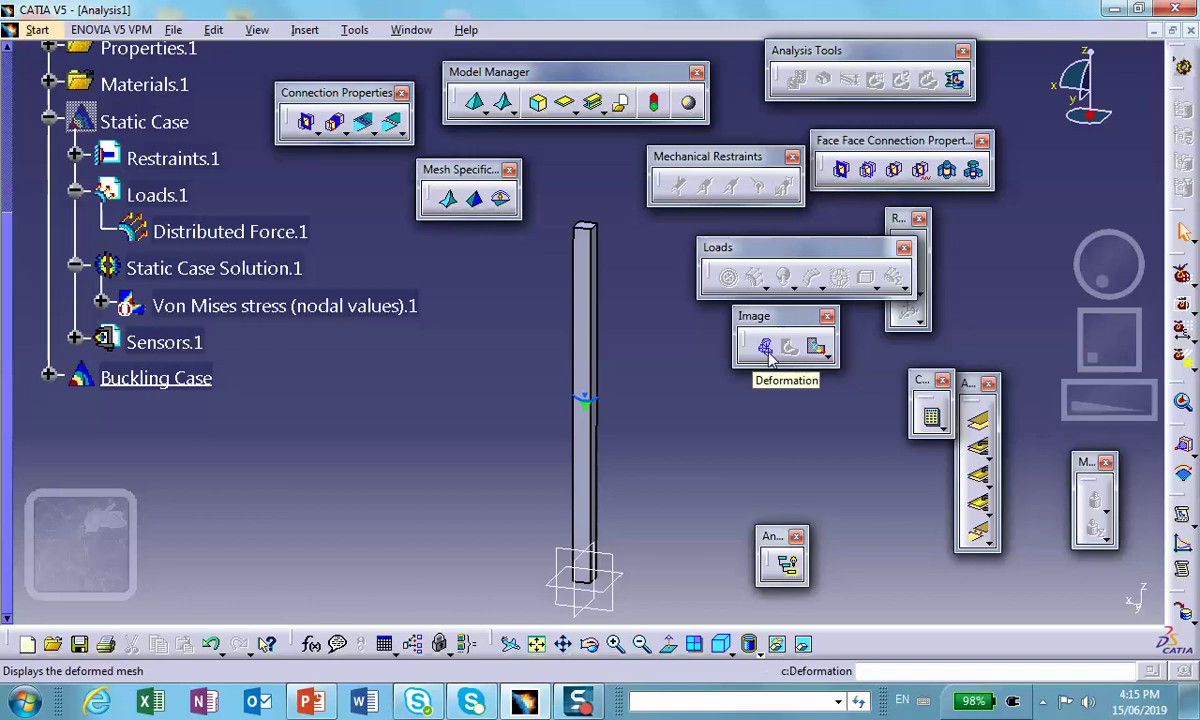
Display the Buckling Case deformed mesh and animate the beam's buckled mode shape
click(766, 352)
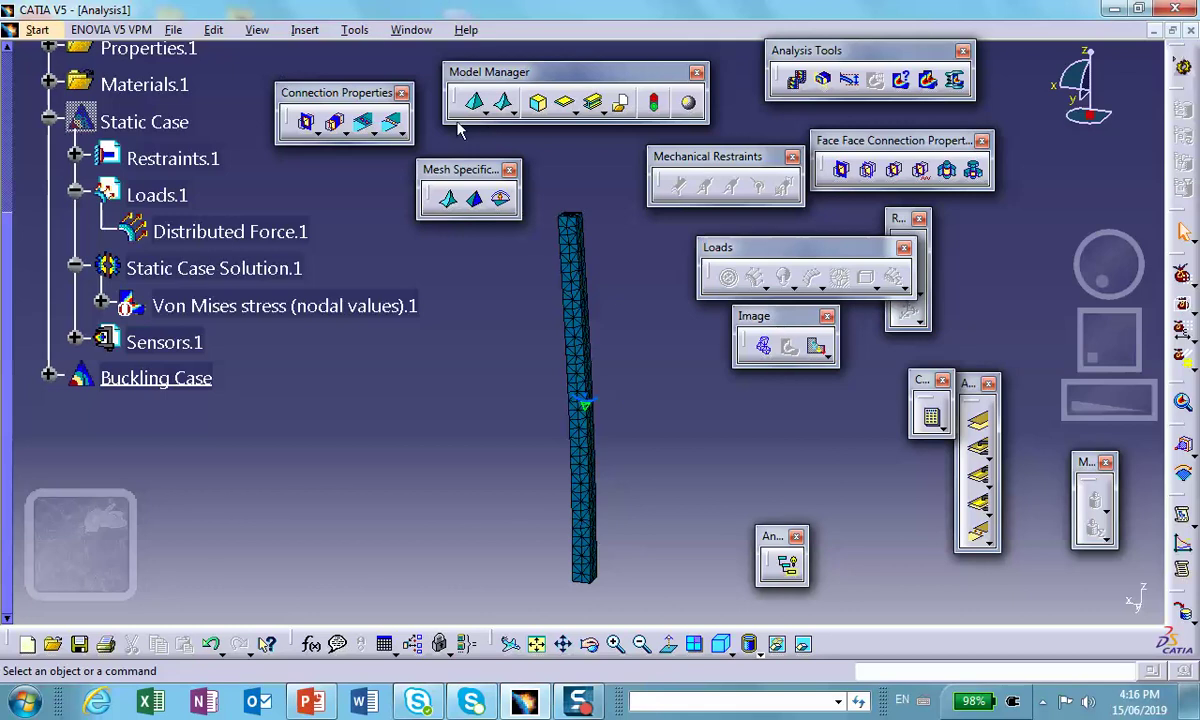
click(797, 82)
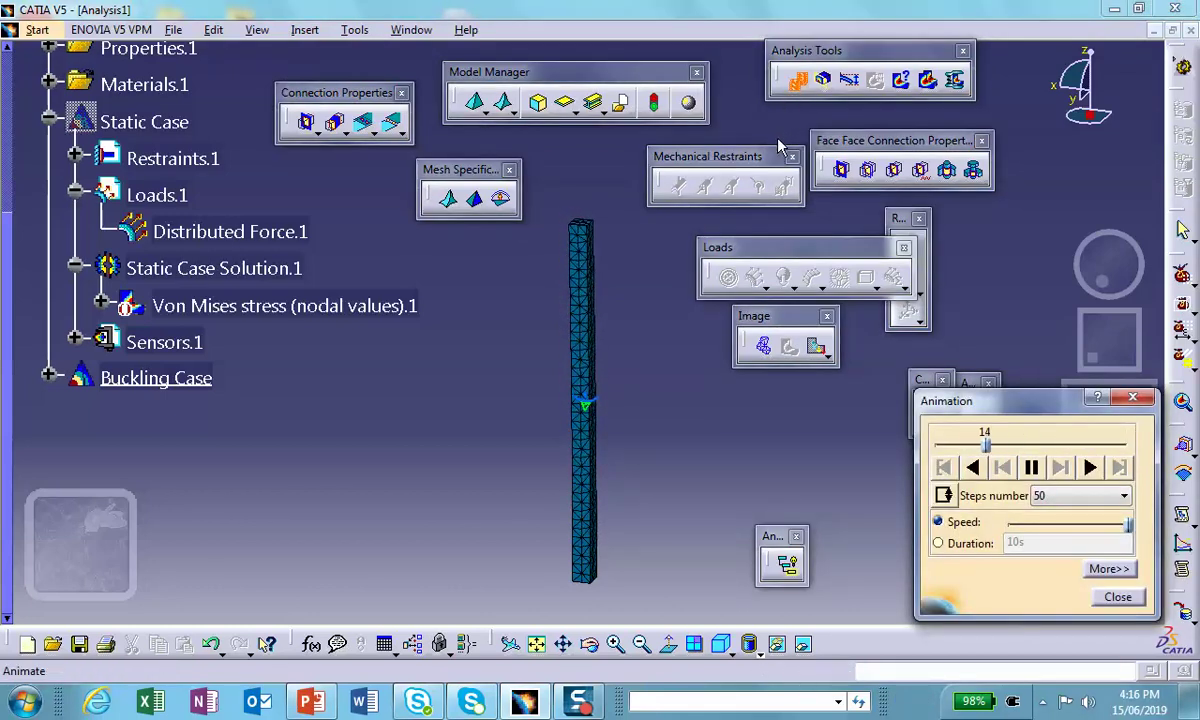
click(1118, 597)
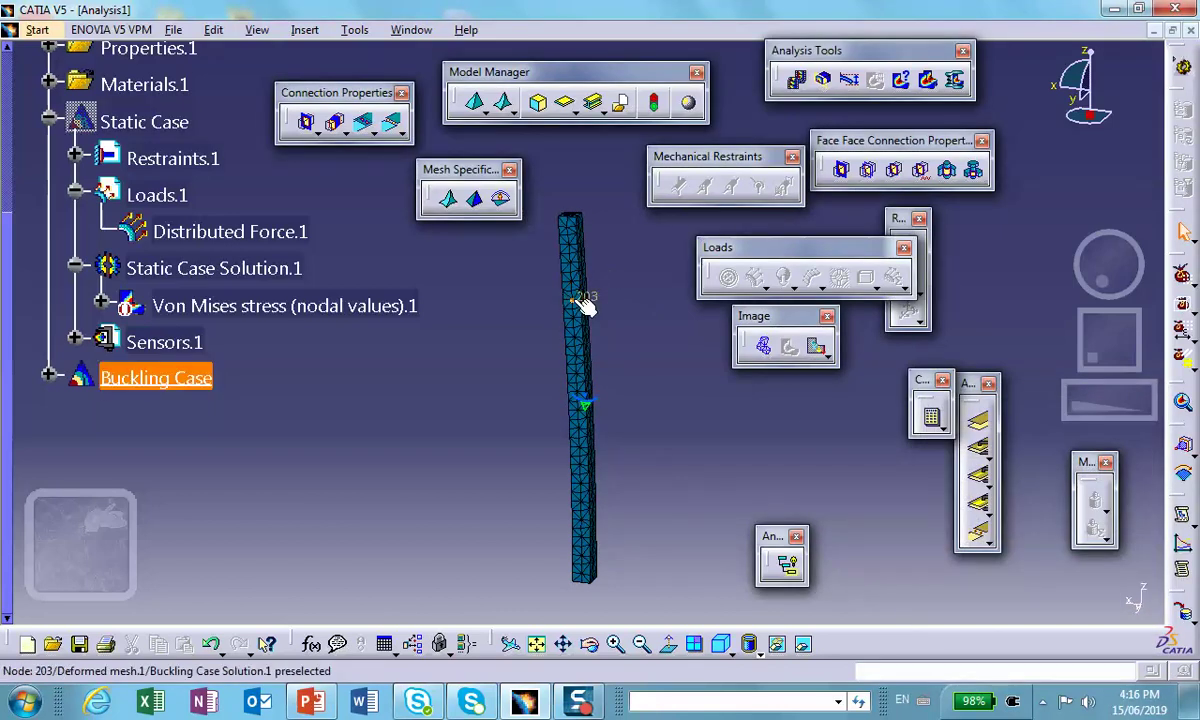
double_click(580, 300)
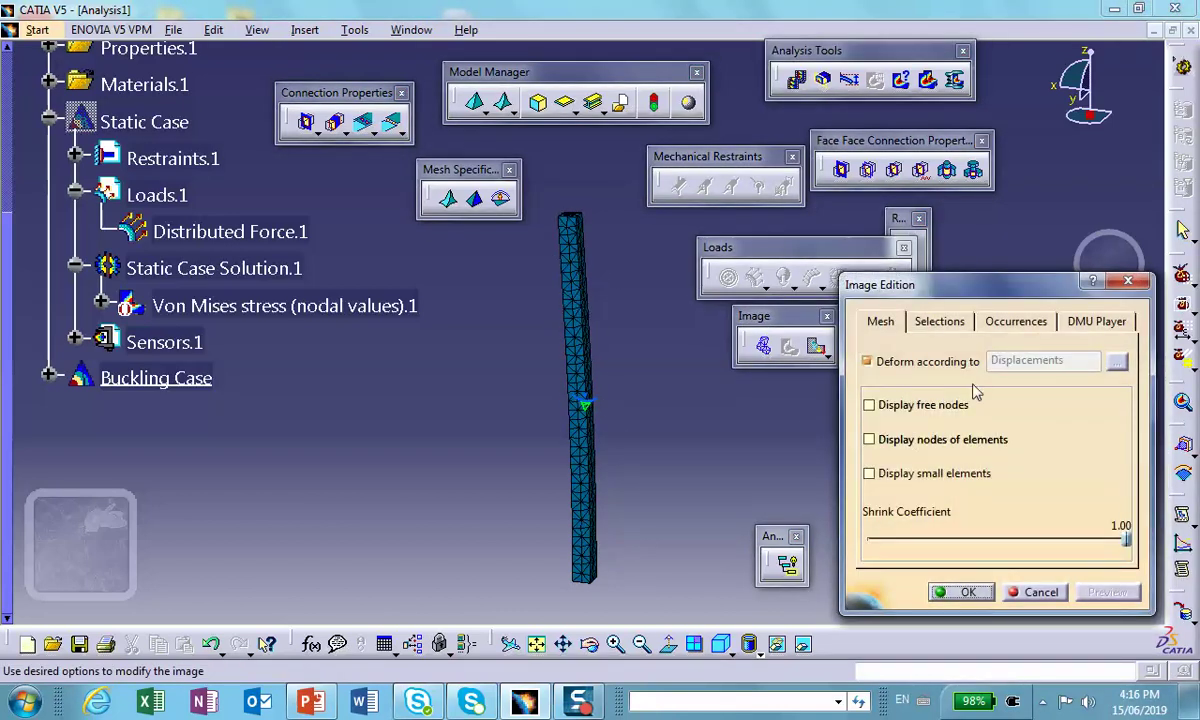
click(940, 321)
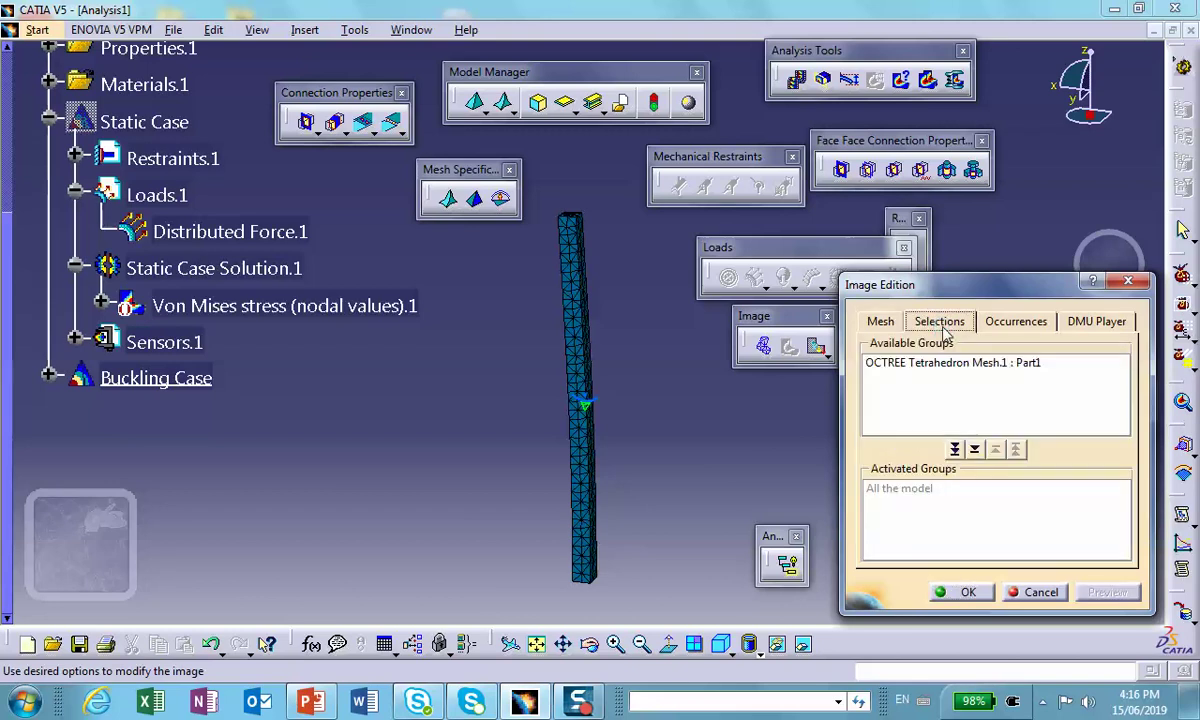
click(1012, 321)
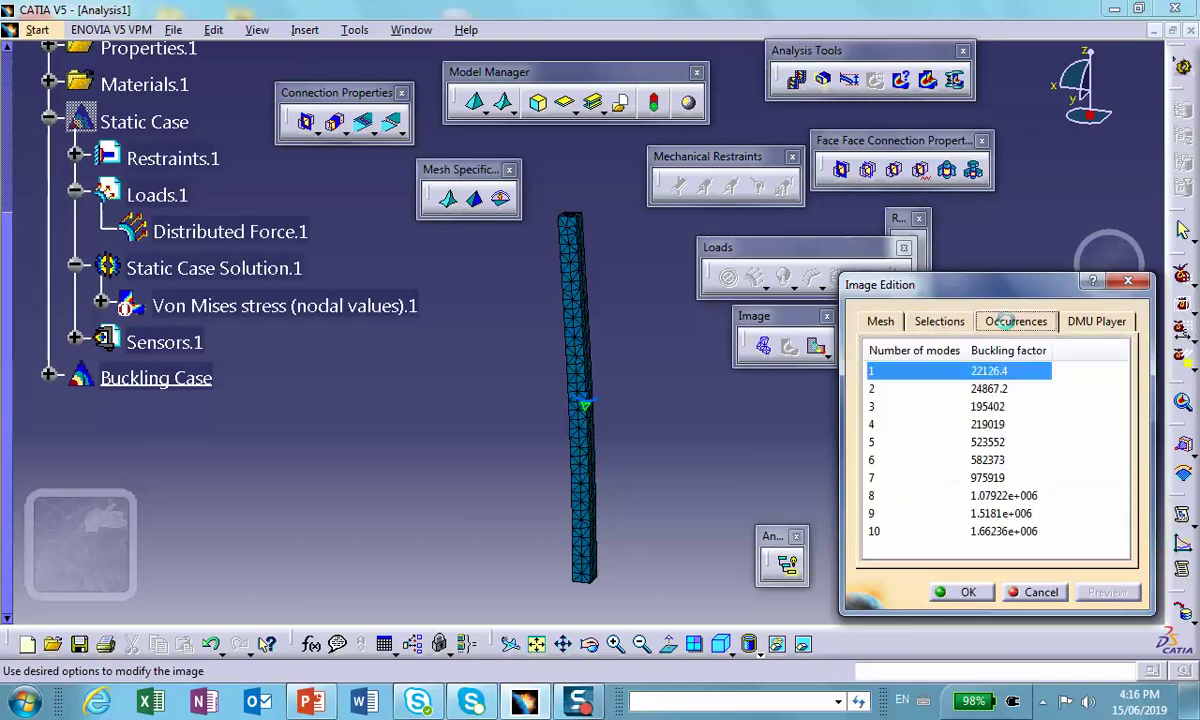
drag(1017, 297, 933, 206)
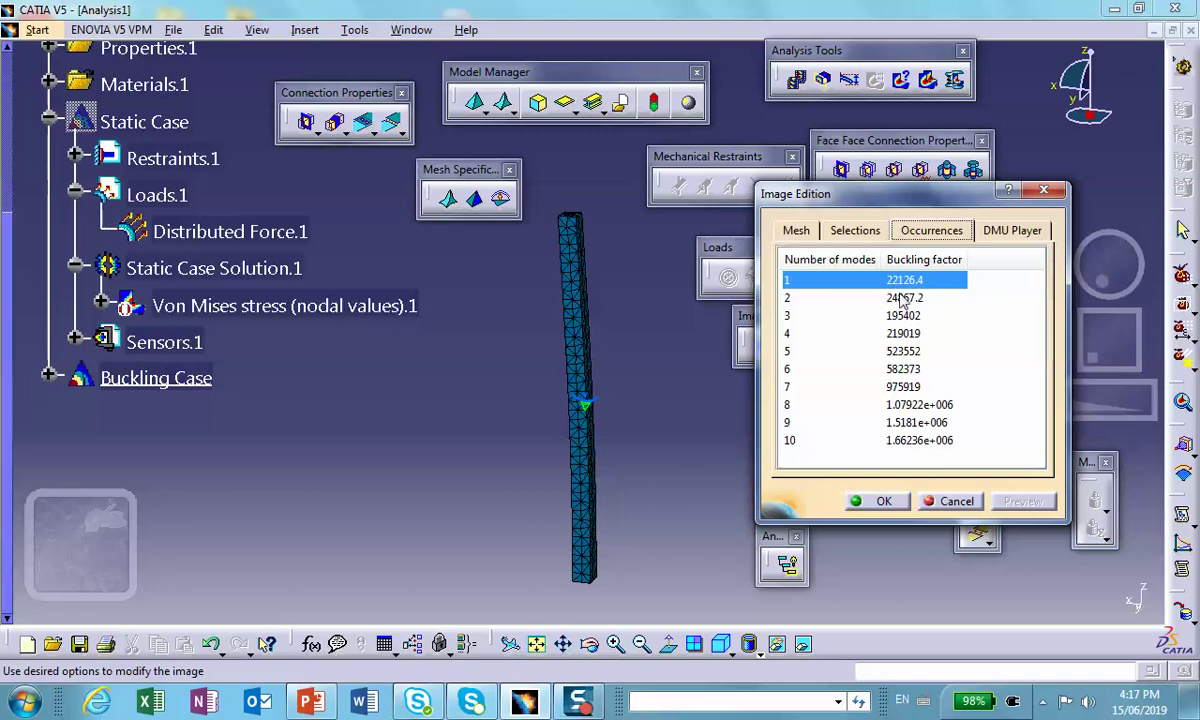
click(856, 500)
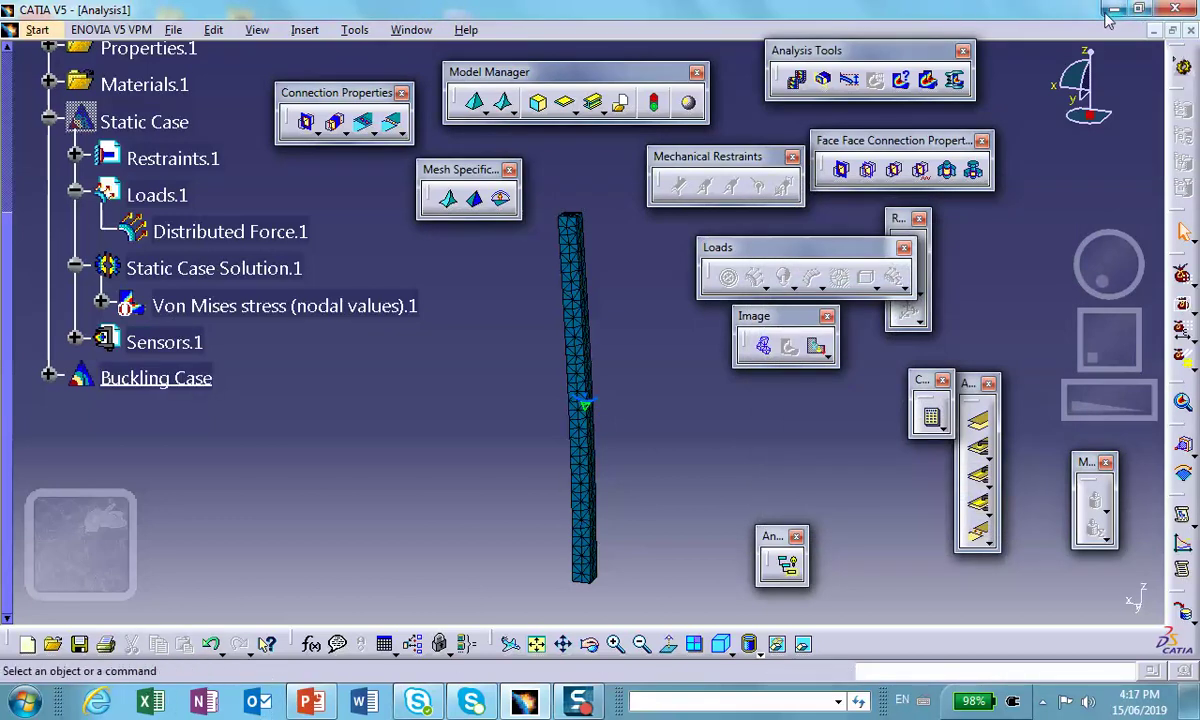
key(super+d)
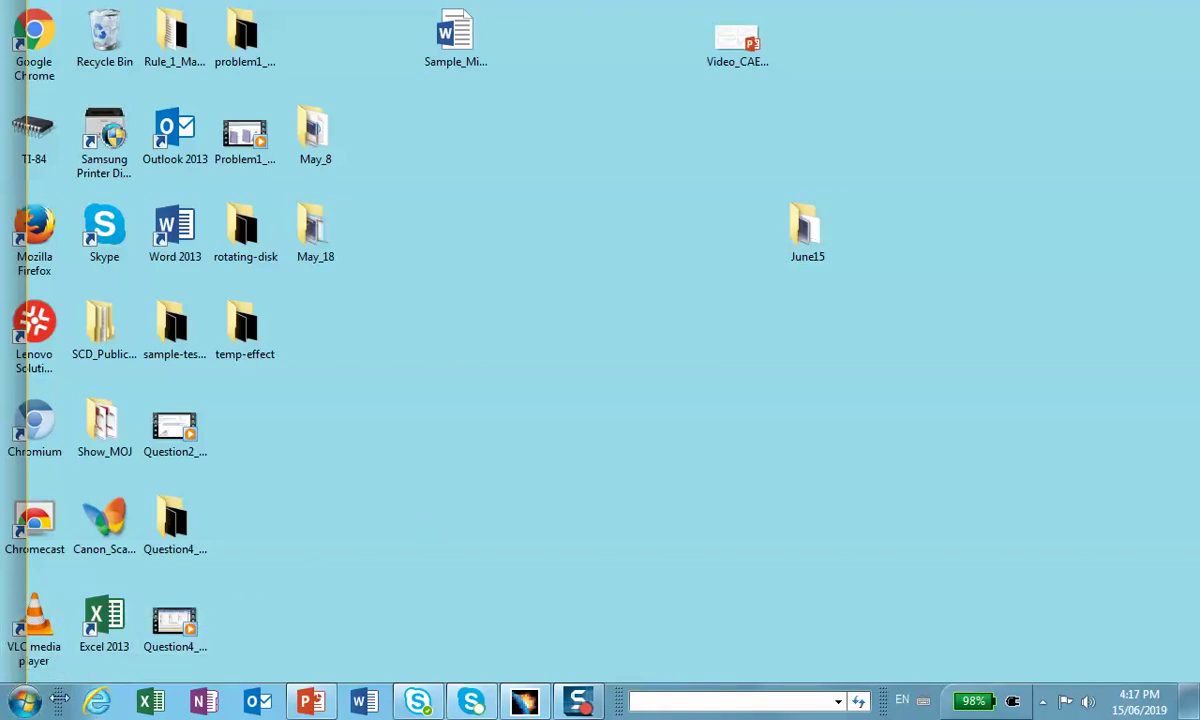
Launch Mathcad 2001 Professional from the Start menu
click(30, 699)
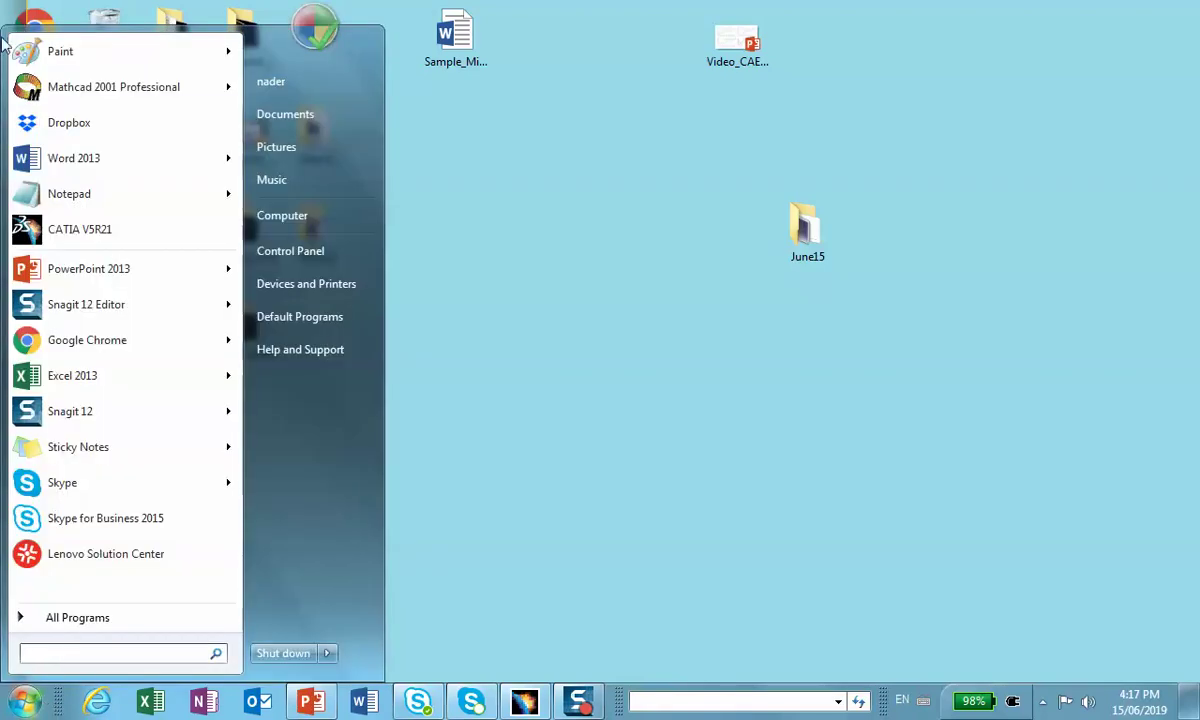
click(98, 84)
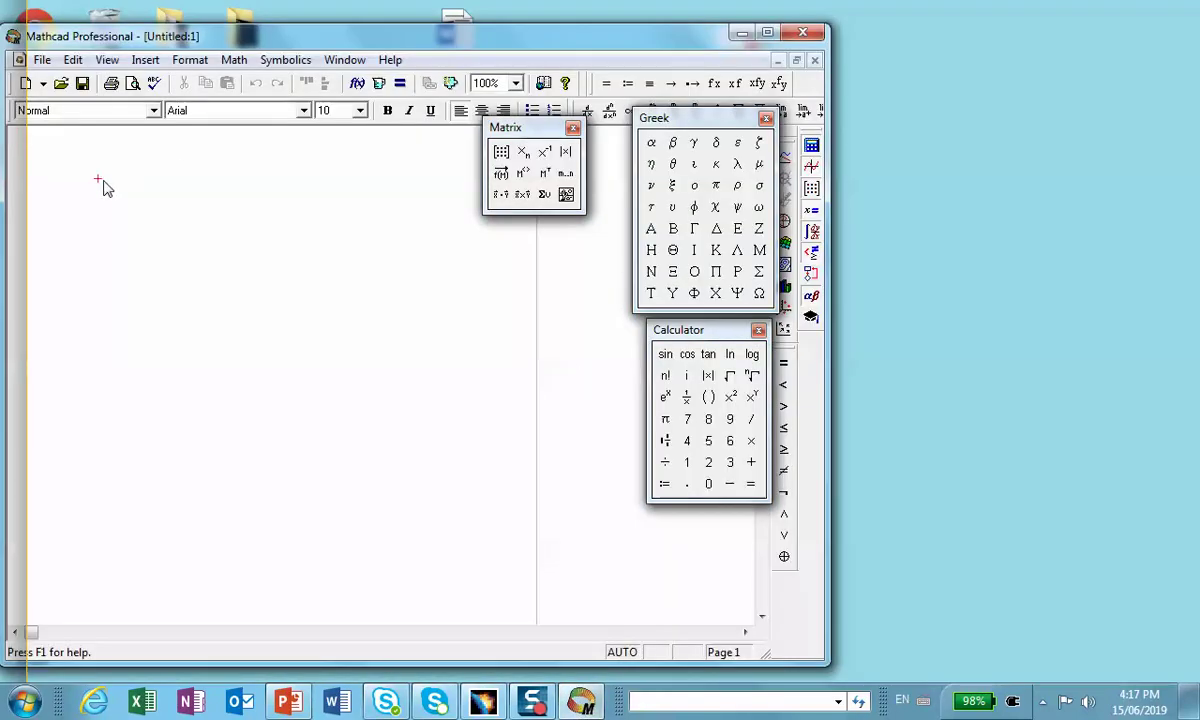
Define E := 29.01·10^6, L := 20 and I := 1/12·1·1^3 as separate worksheet regions
text(E:=)
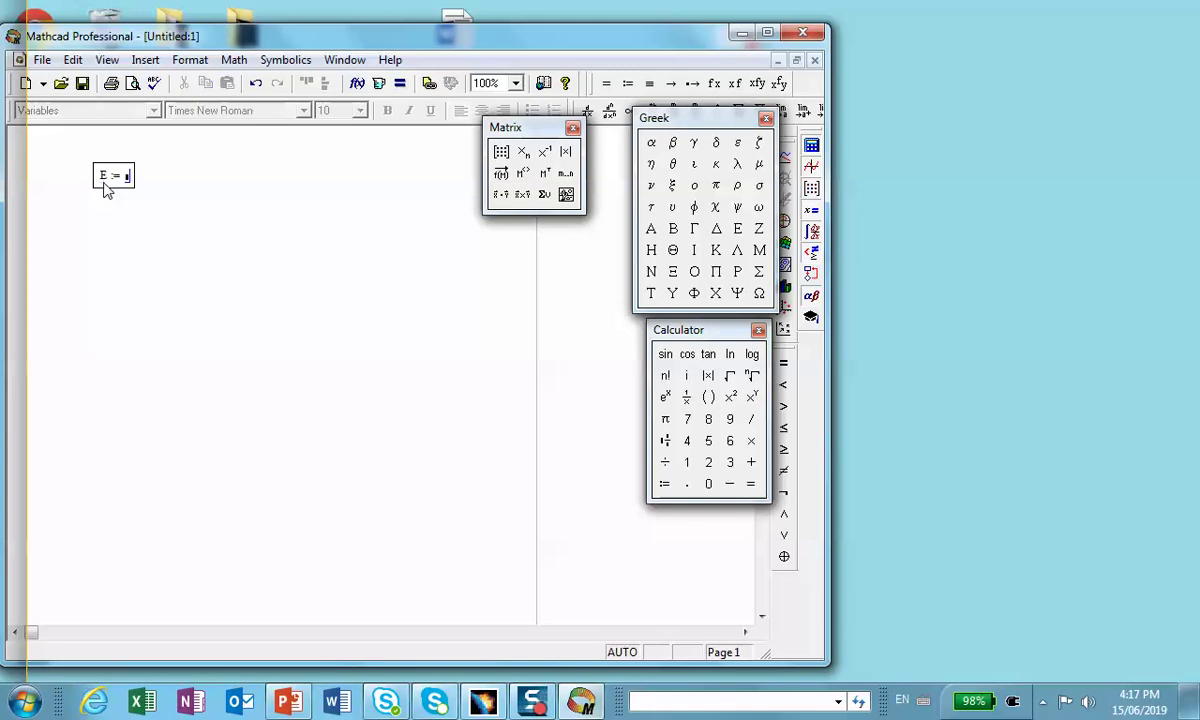
text(29.0)
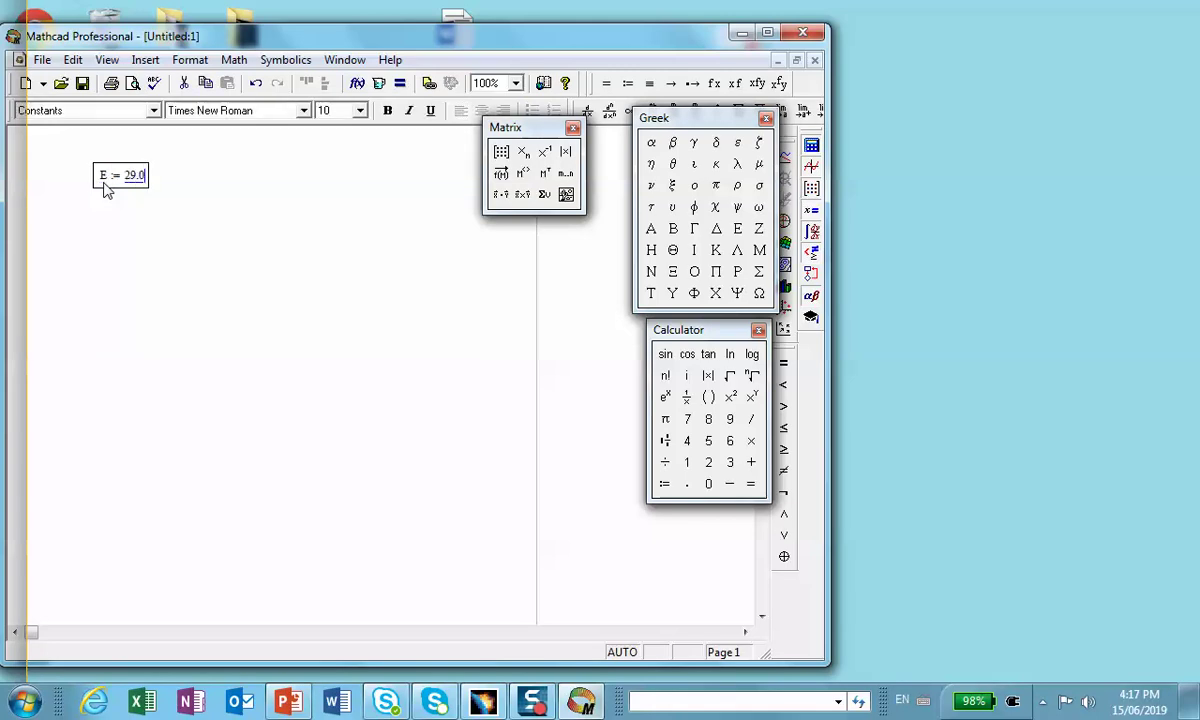
text(1)
text(*10)
text(^)
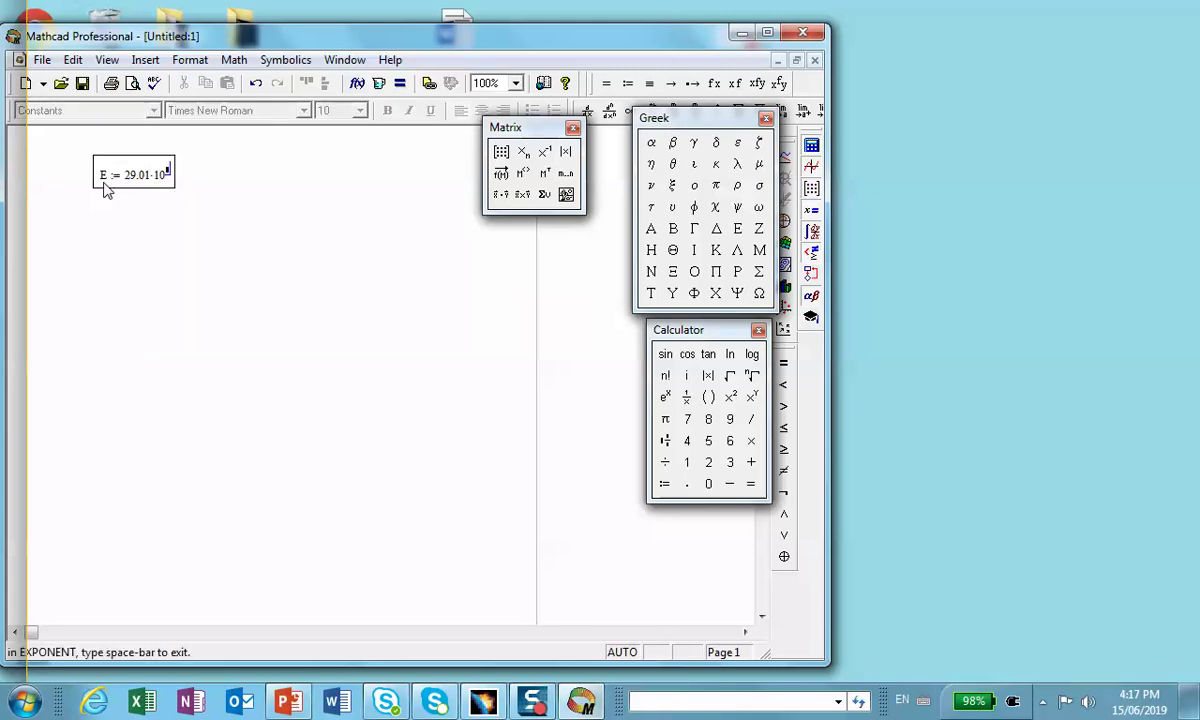
text(6)
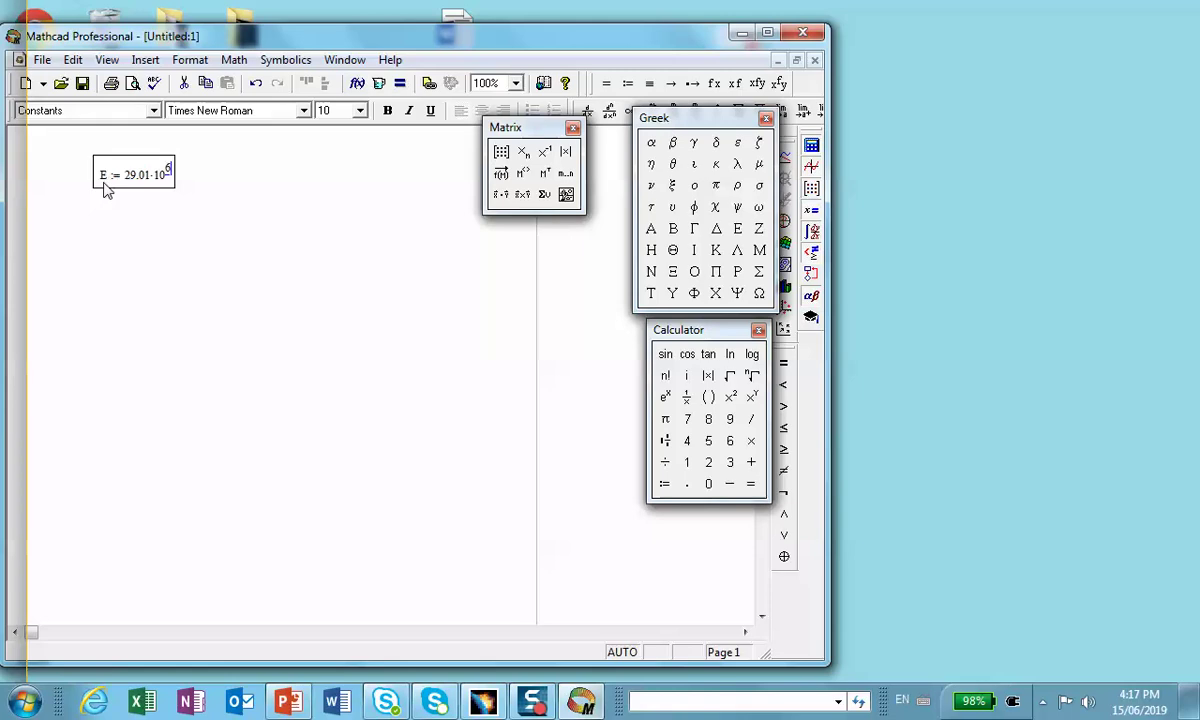
key(Return)
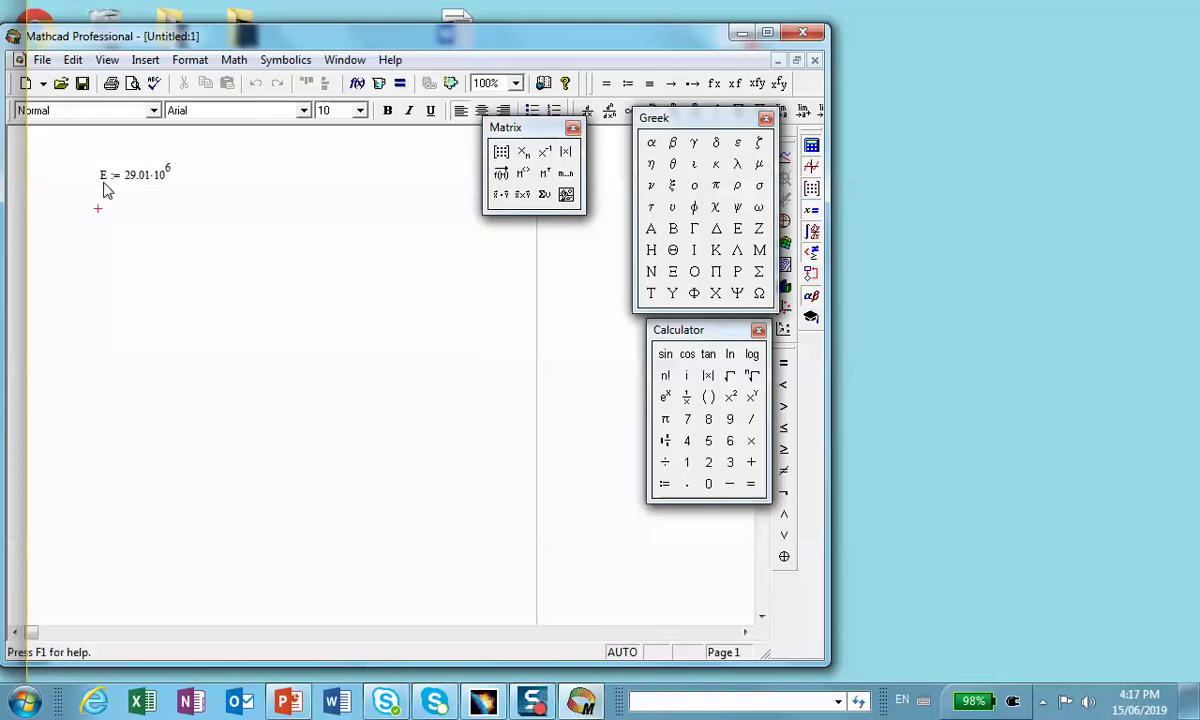
text(L := )
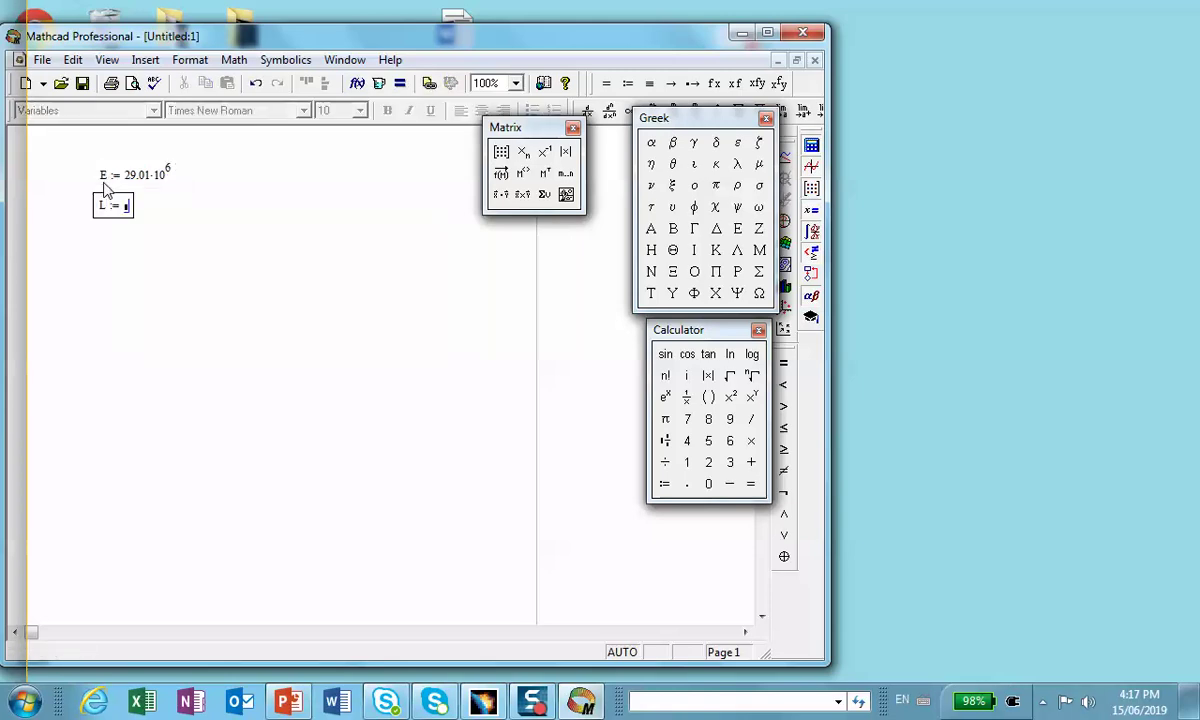
text(20)
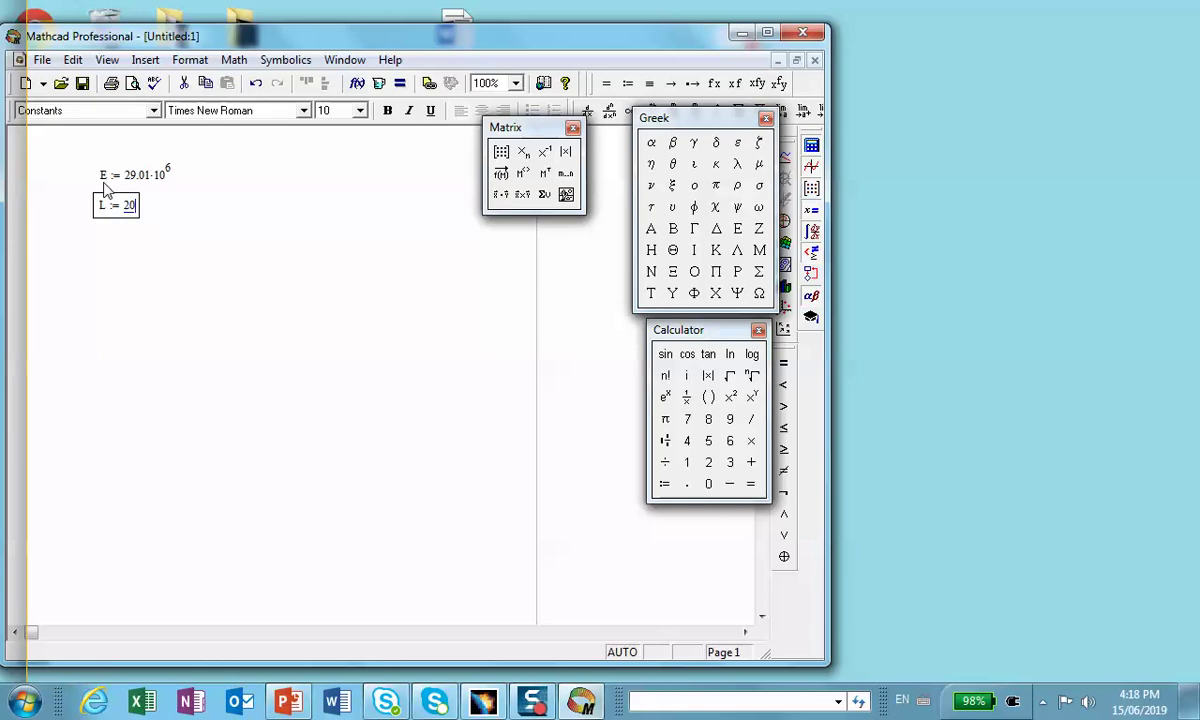
key(Return)
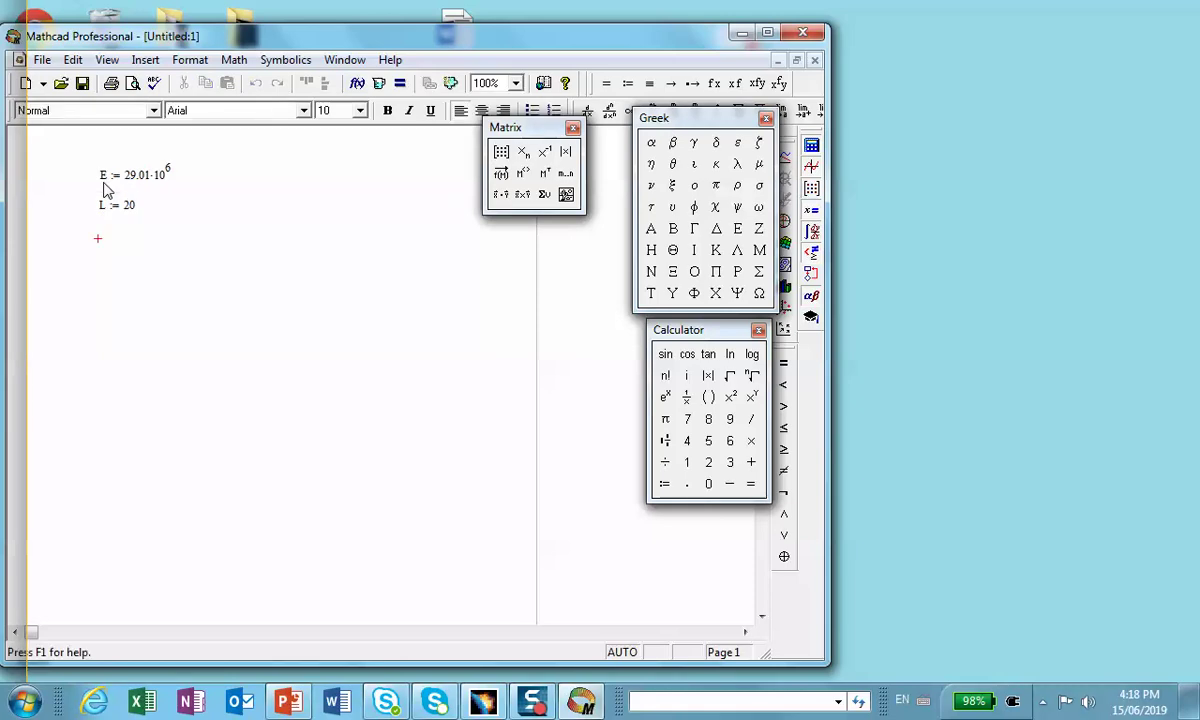
text(I )
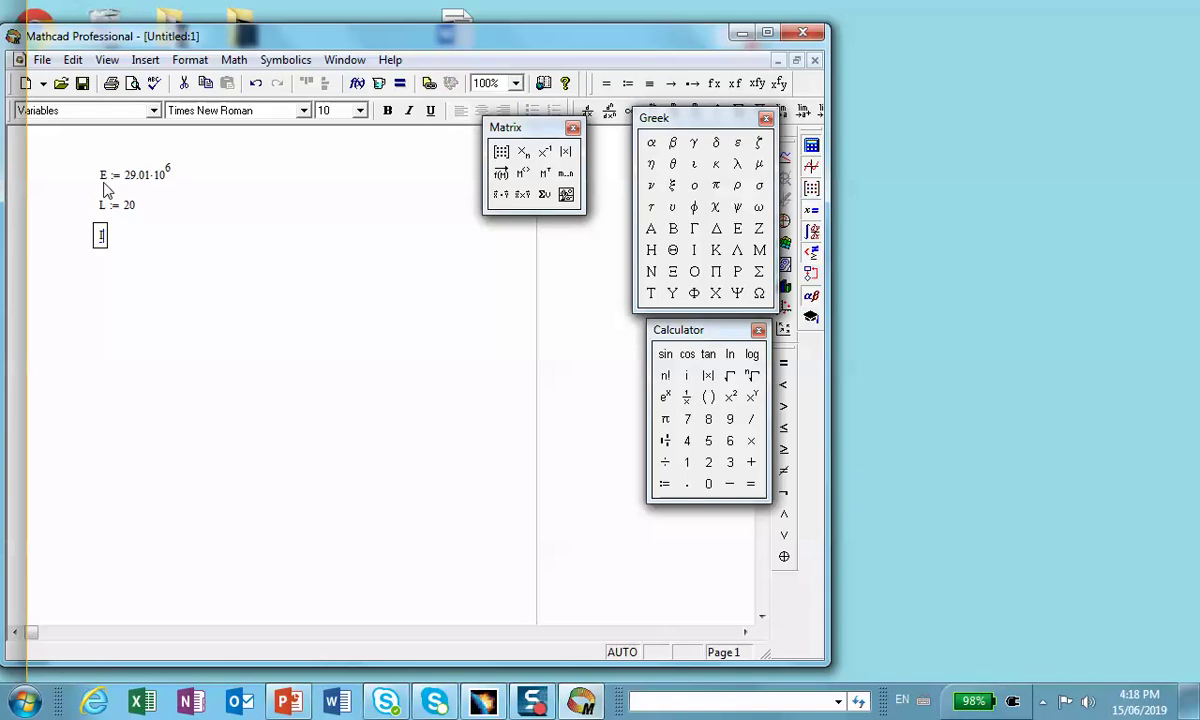
text(:= 1)
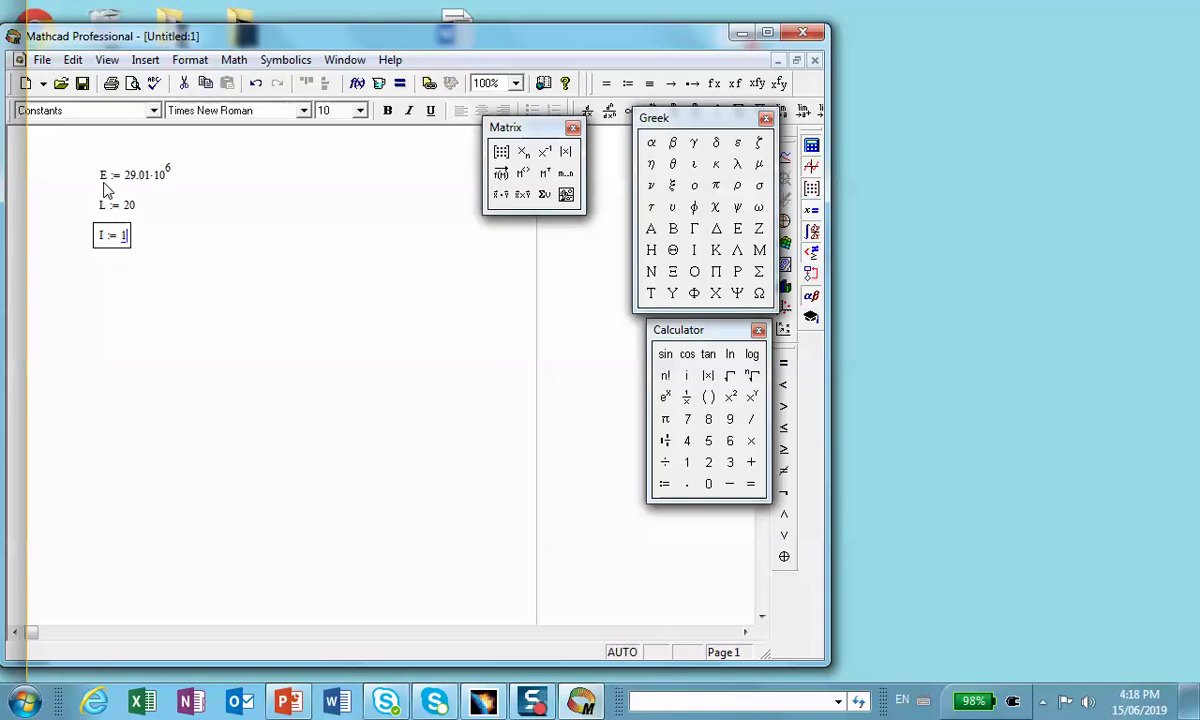
text(/12)
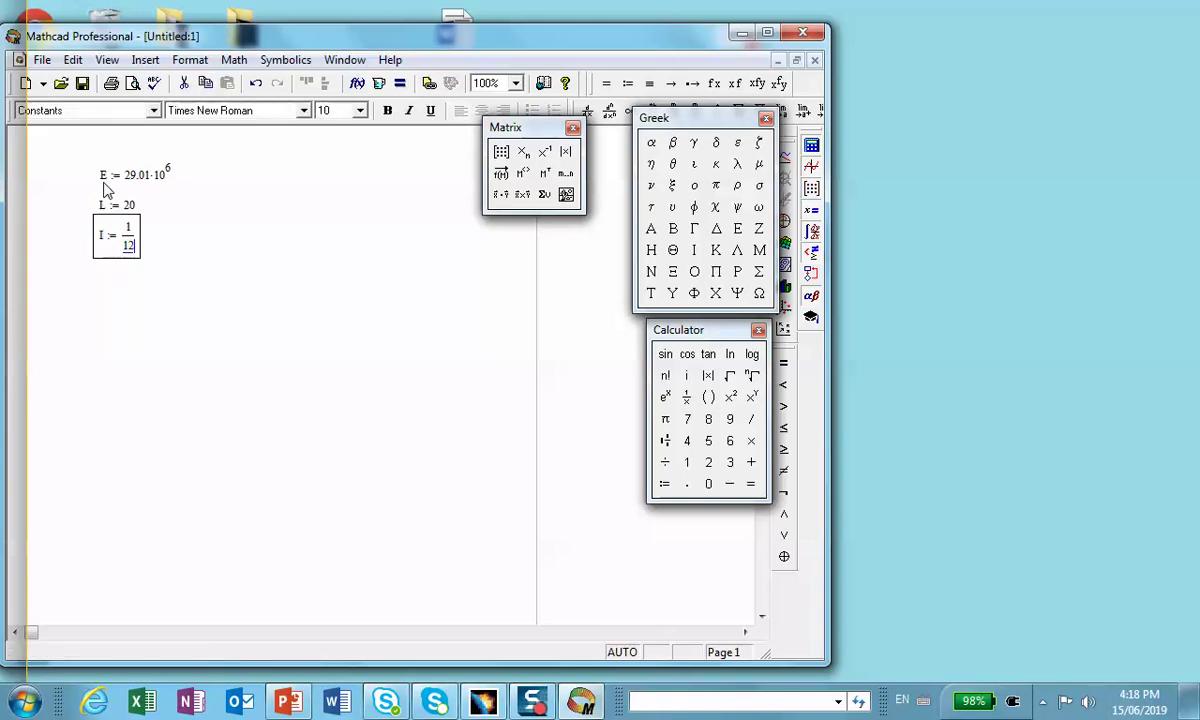
key(space)
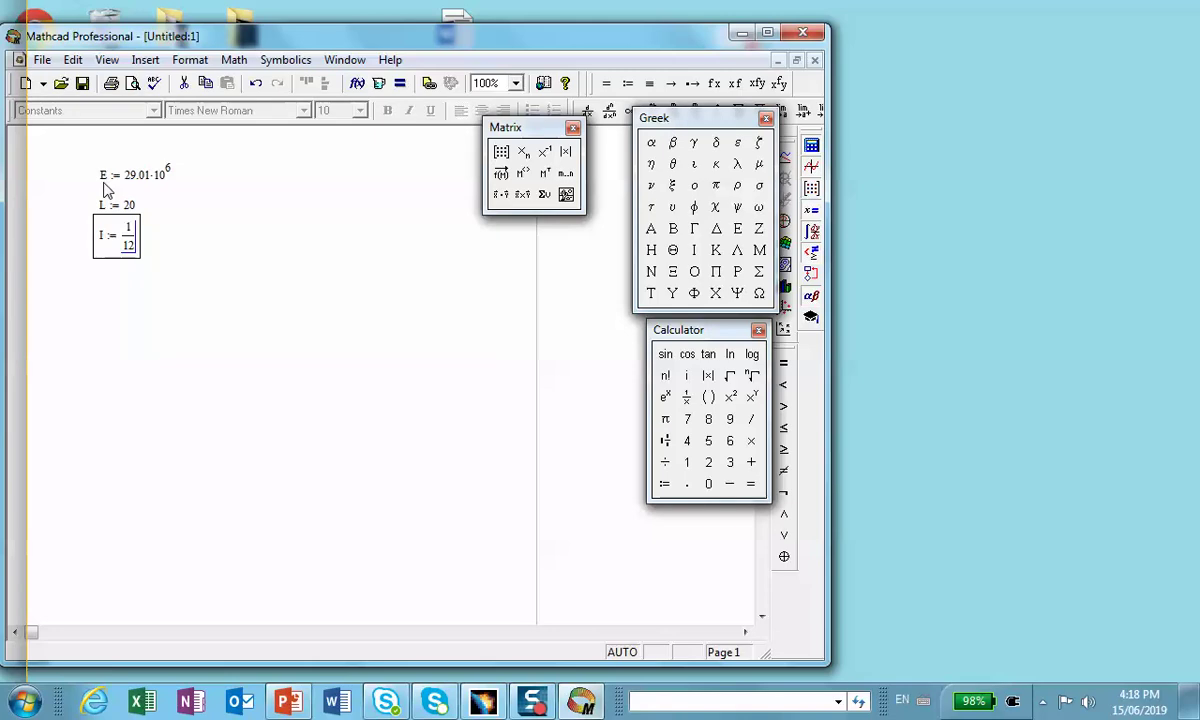
text(*1)
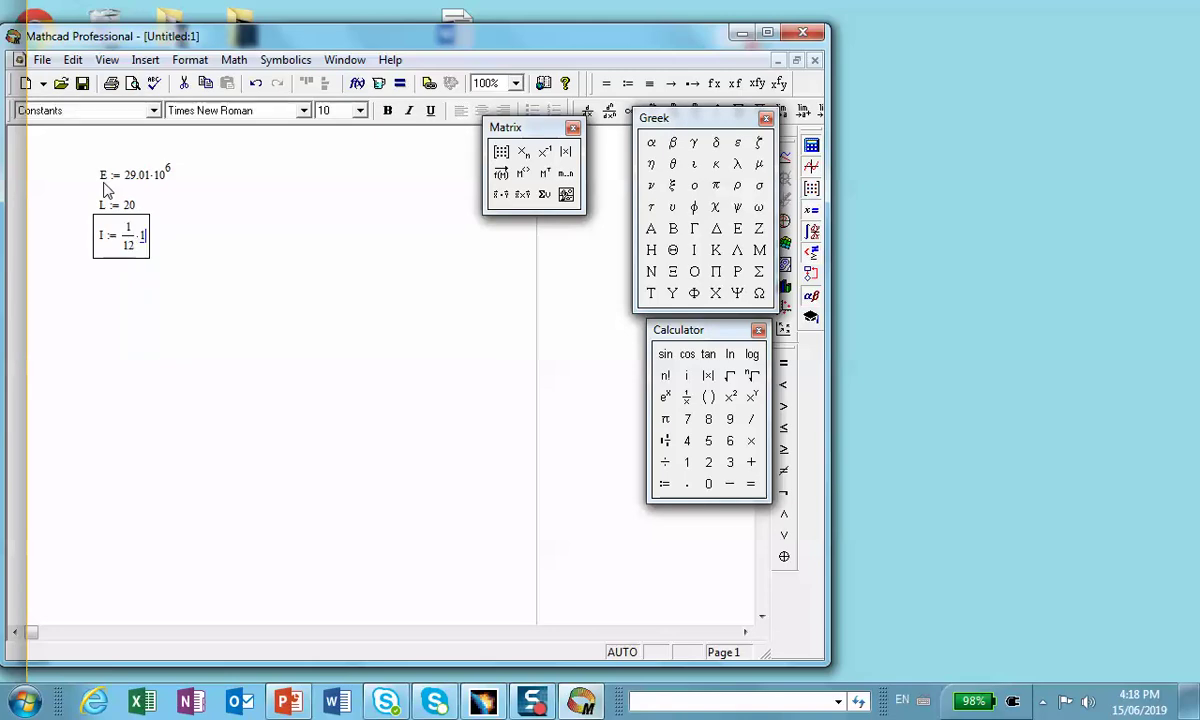
text(*)
text(1)
text(^)
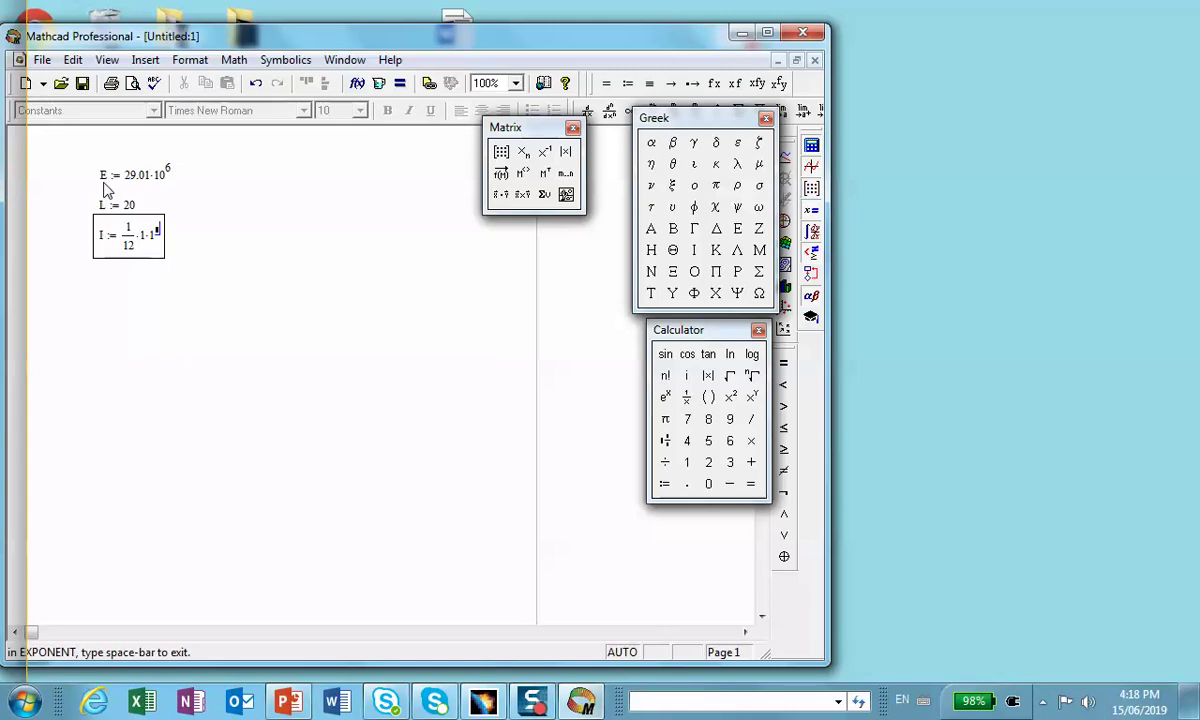
text(3)
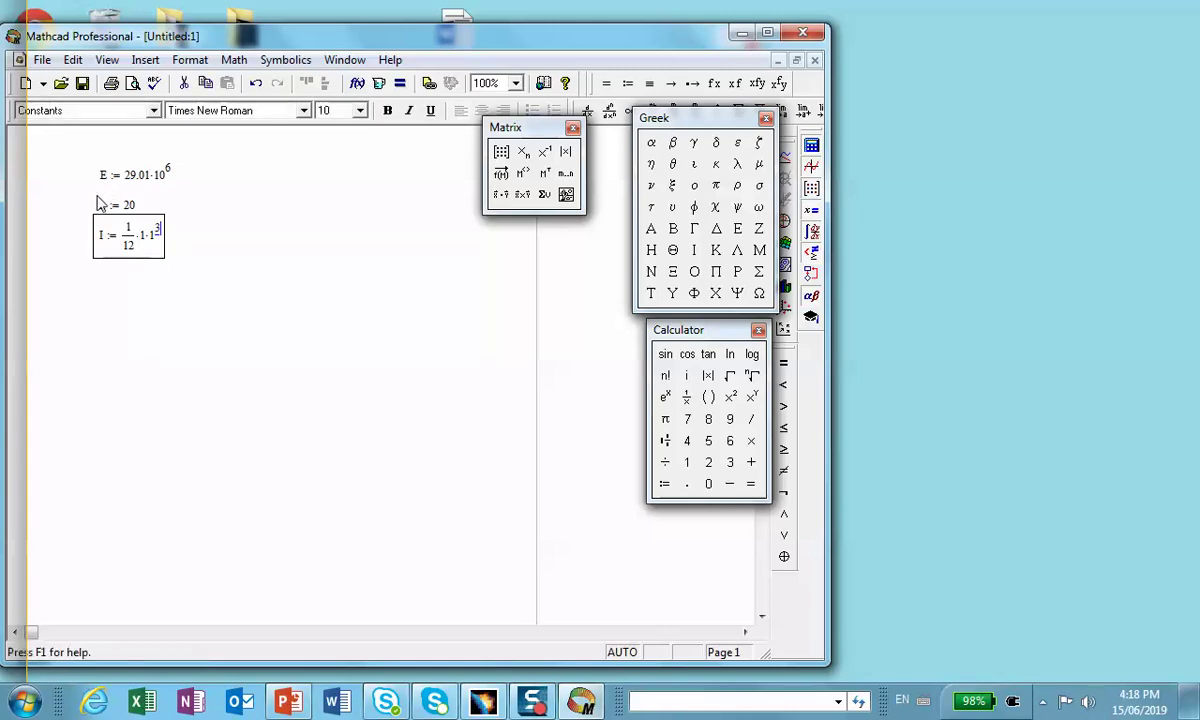
click(90, 276)
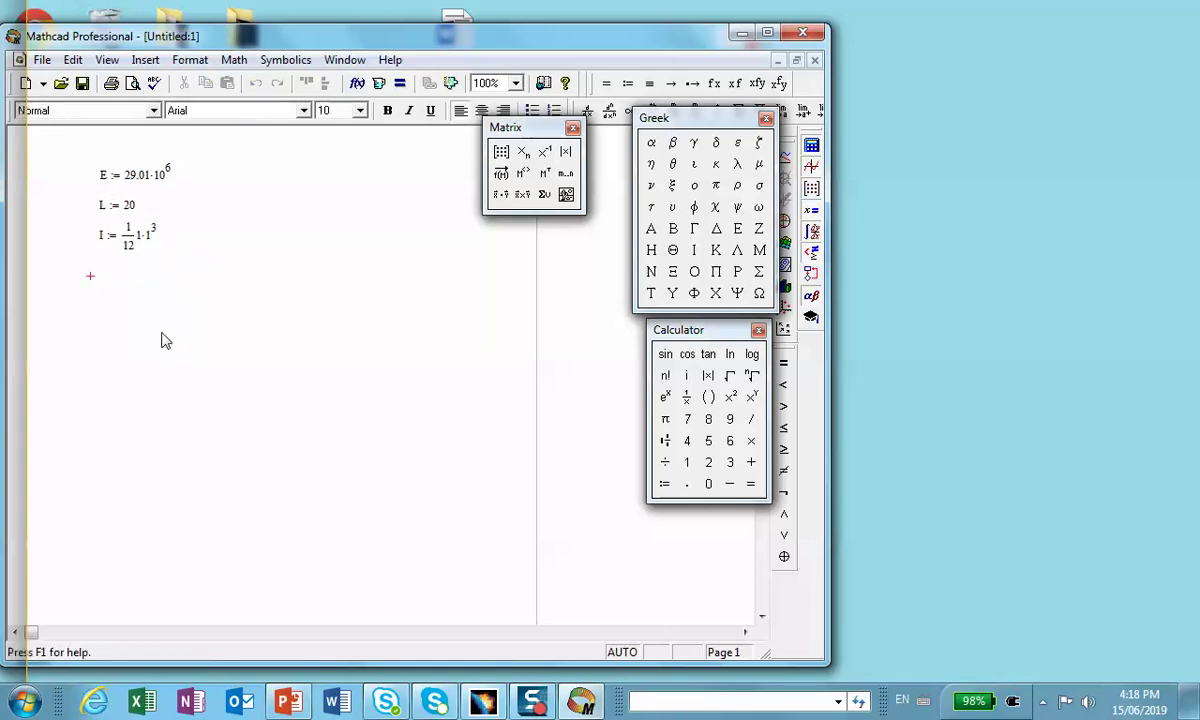
Start a P_CR definition region below the E, L and I inputs
click(98, 285)
text(P)
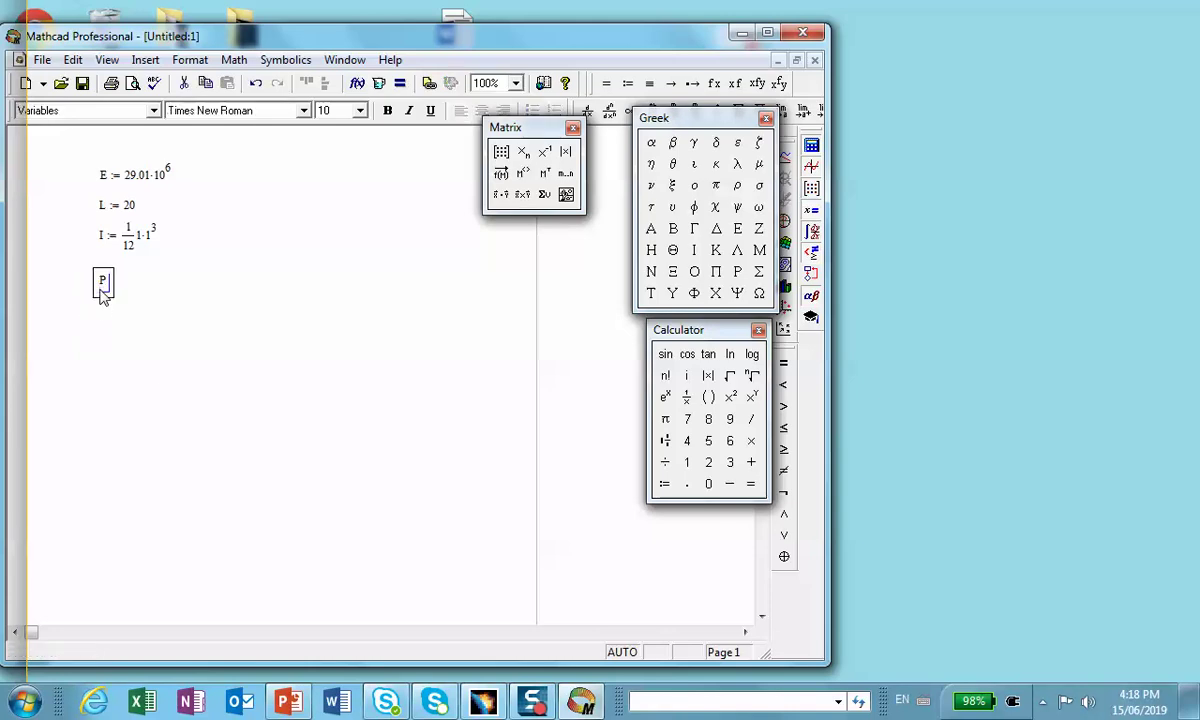
text(.cr)
key(BackSpace)
key(BackSpace)
key(BackSpace)
text(.CR)
text(:=)
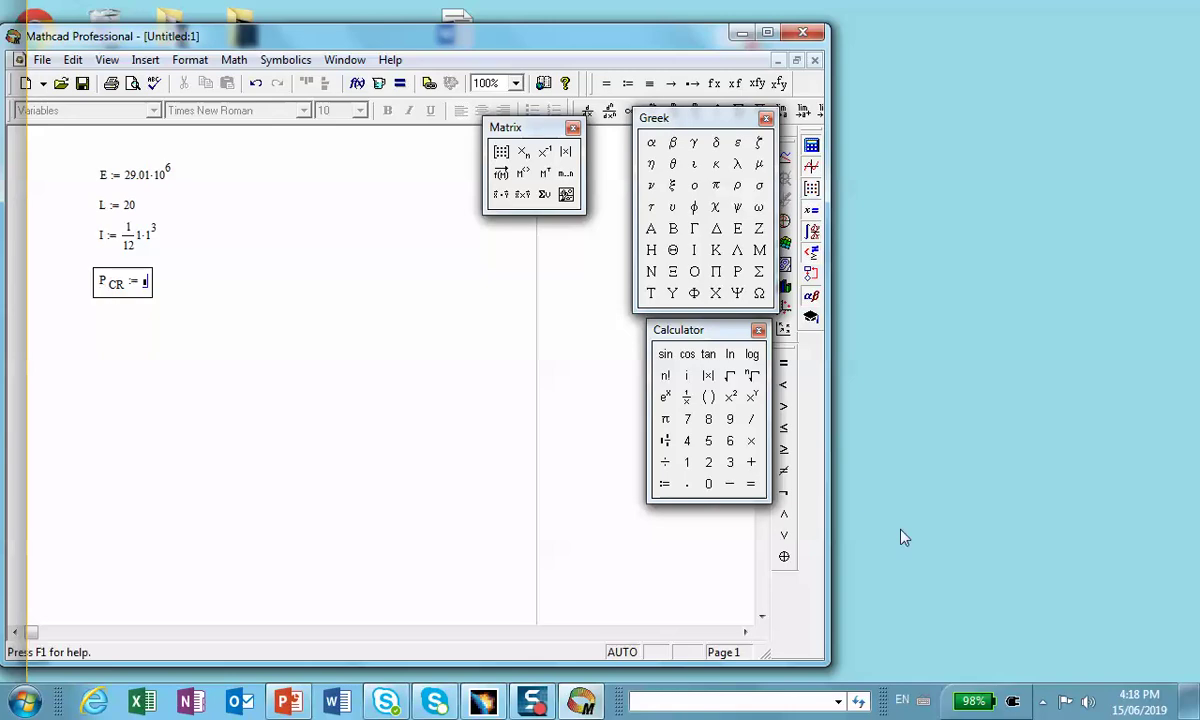
Enter π²·E·I/L² as the P_CR formula and begin a P_CR= evaluation beneath it
mouse_move(290, 705)
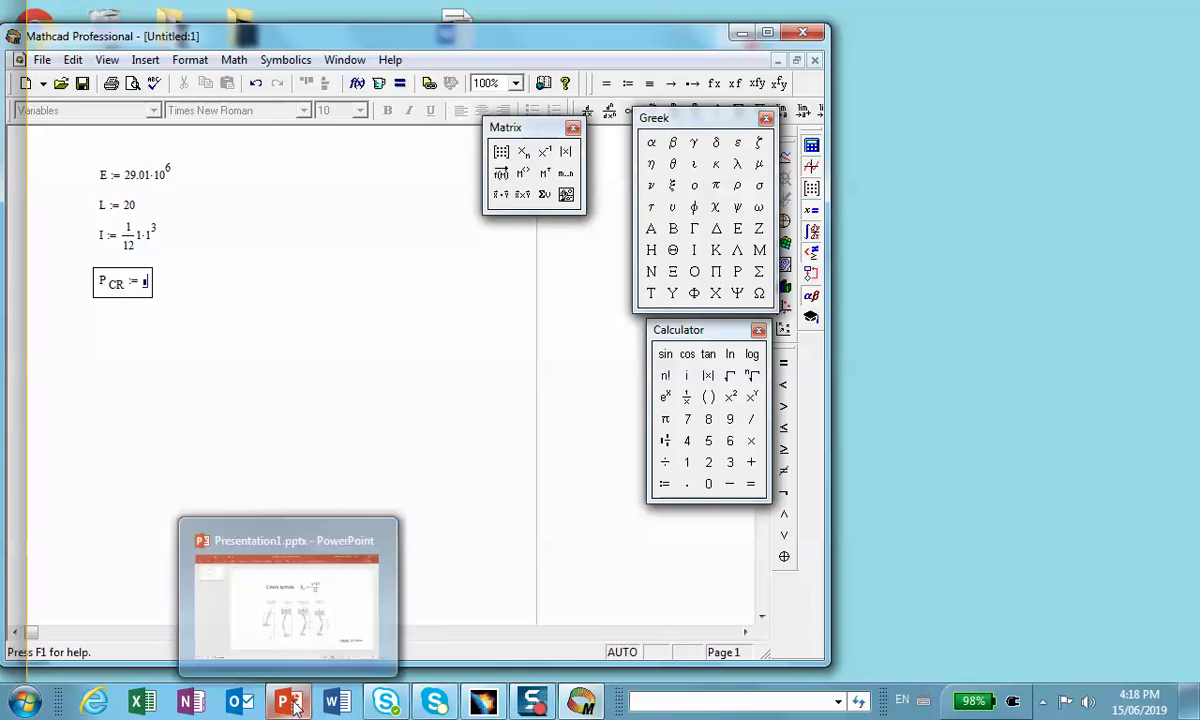
mouse_move(297, 597)
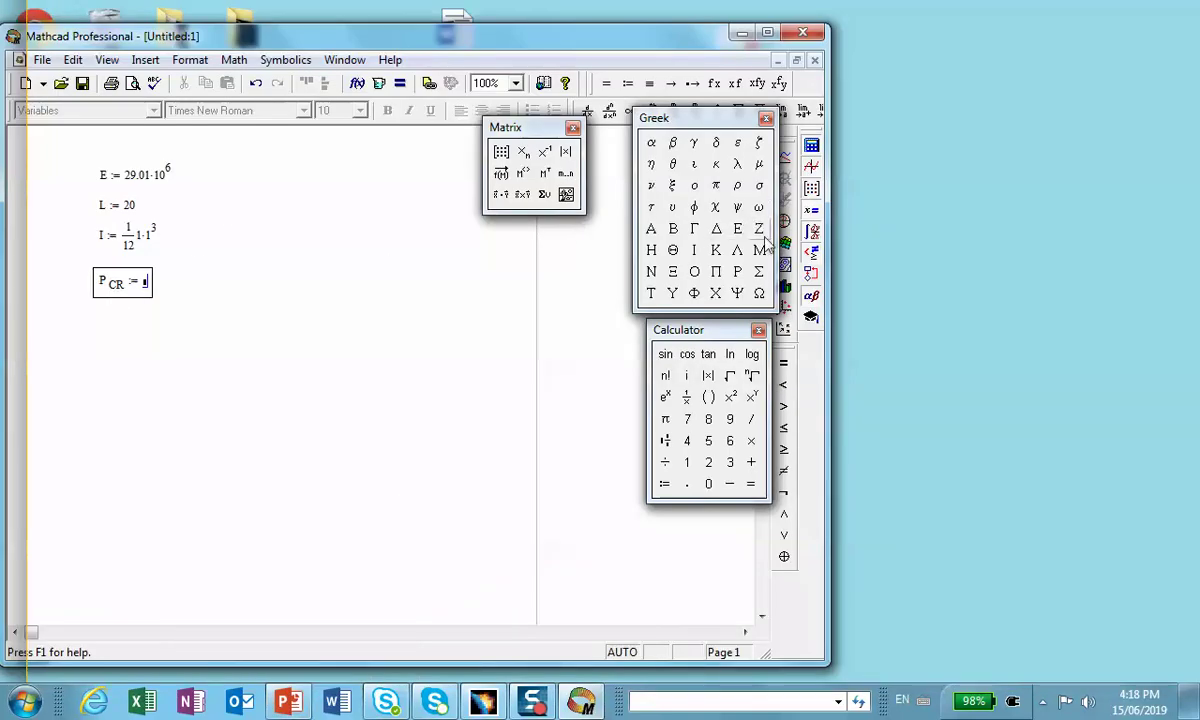
click(716, 186)
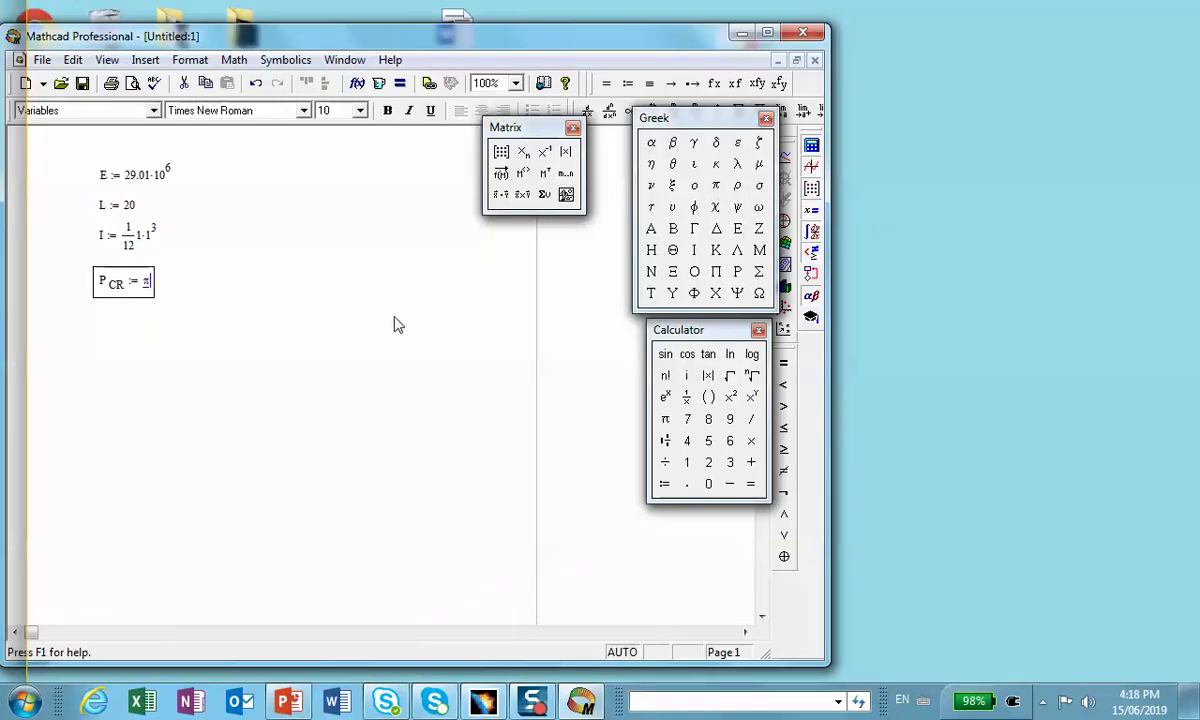
key(asciicircum)
text(2)
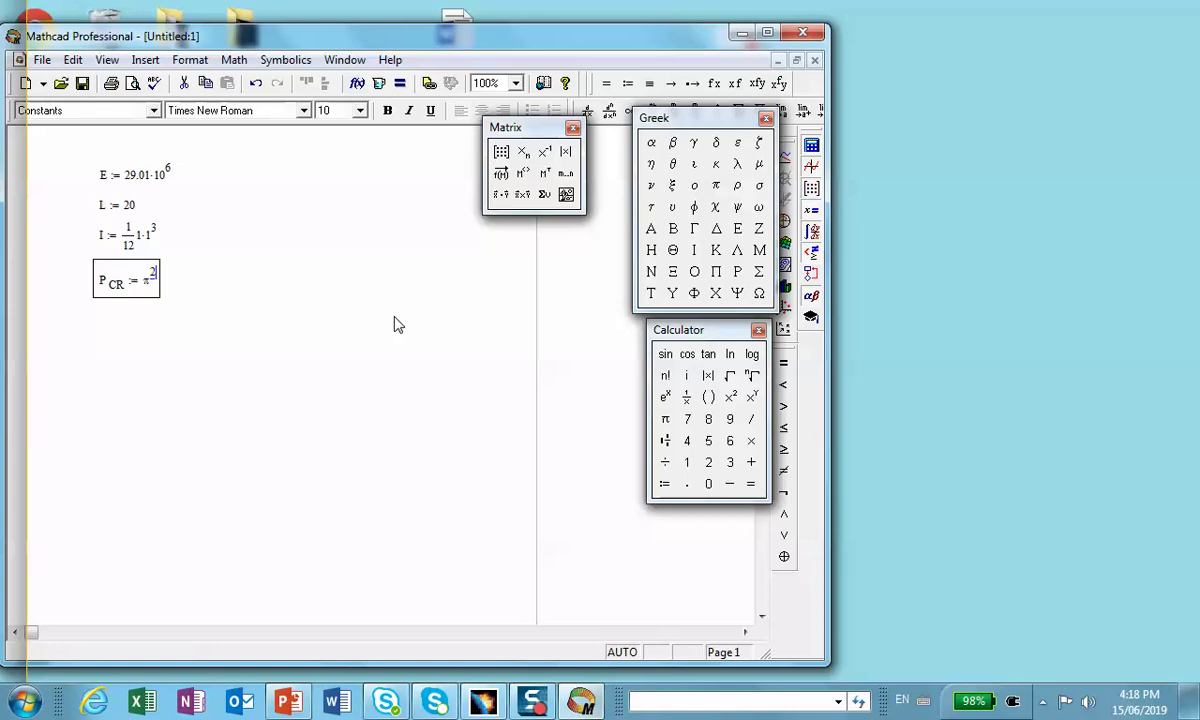
key(space)
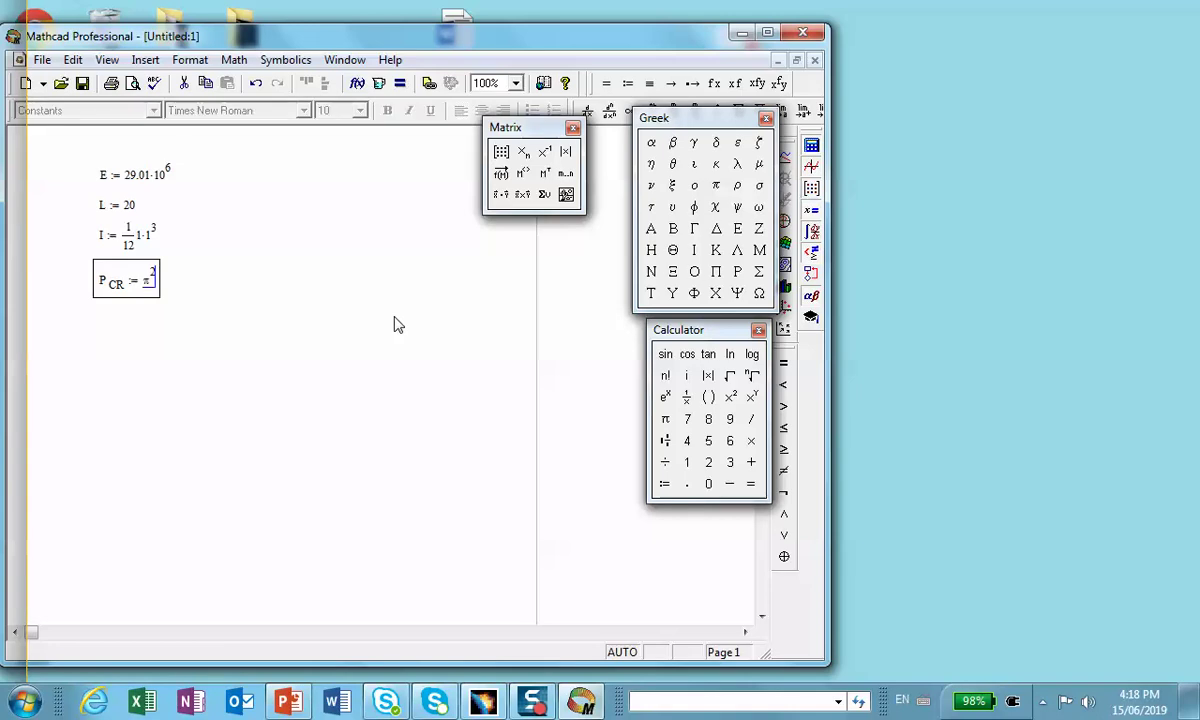
text(*E)
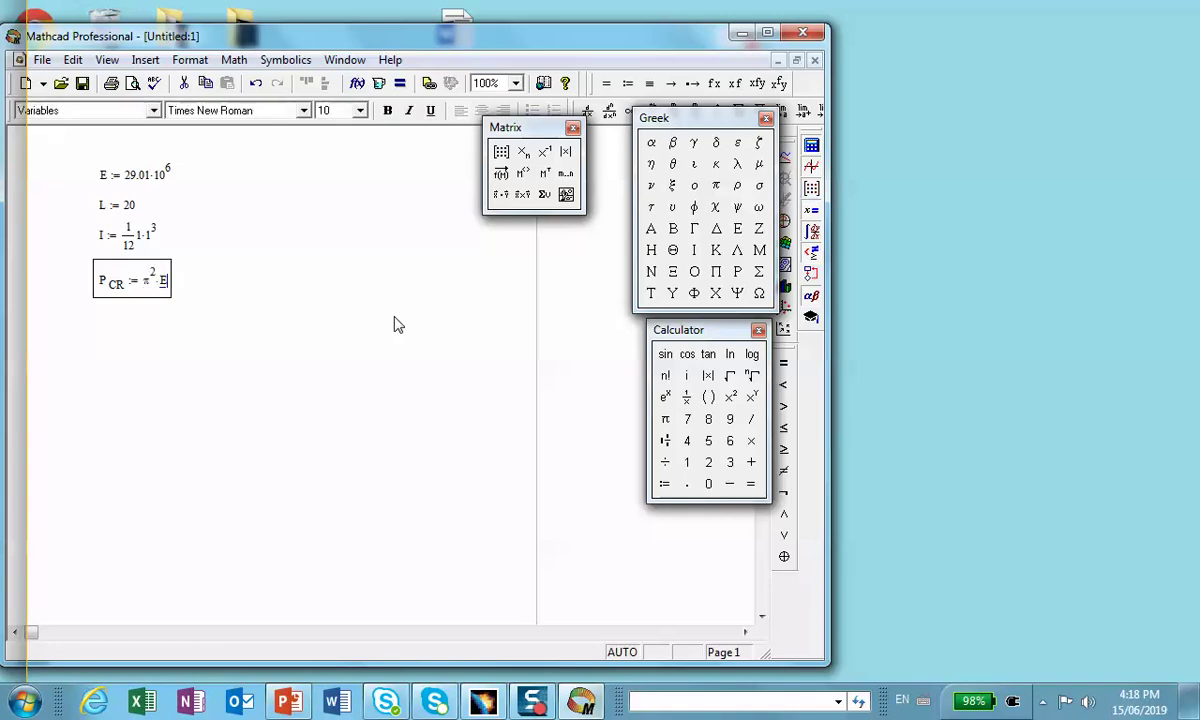
text(*)
text(I)
key(space)
text(/L)
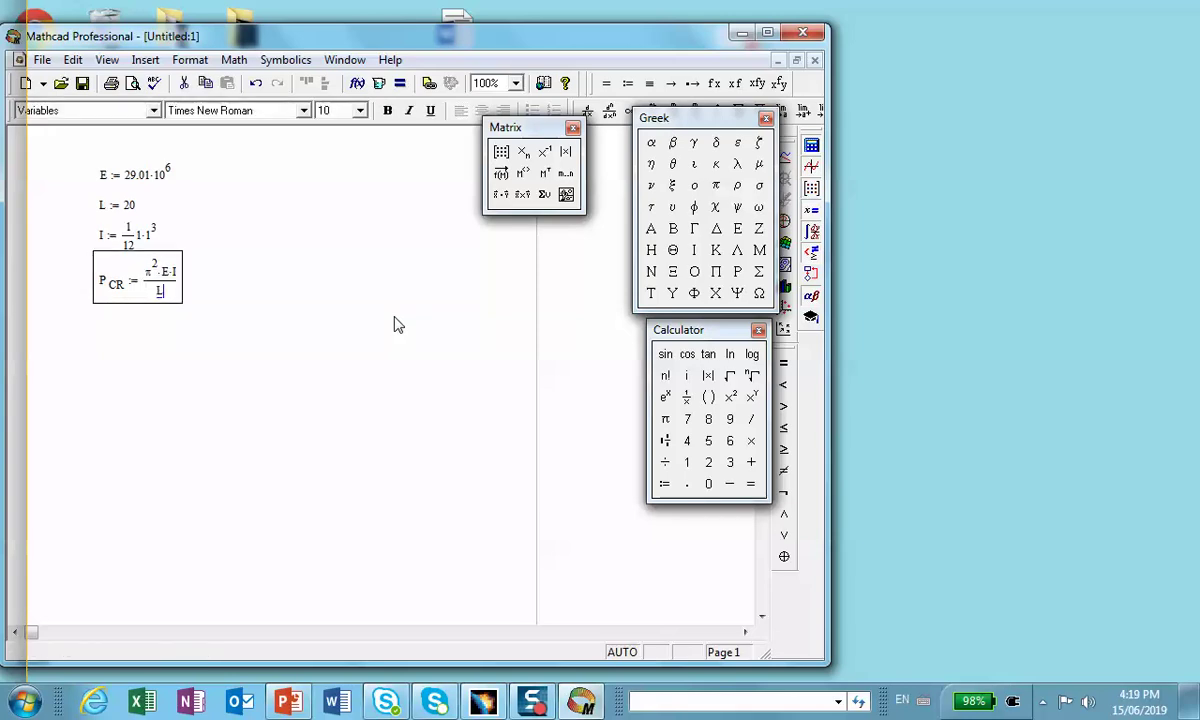
text(^2)
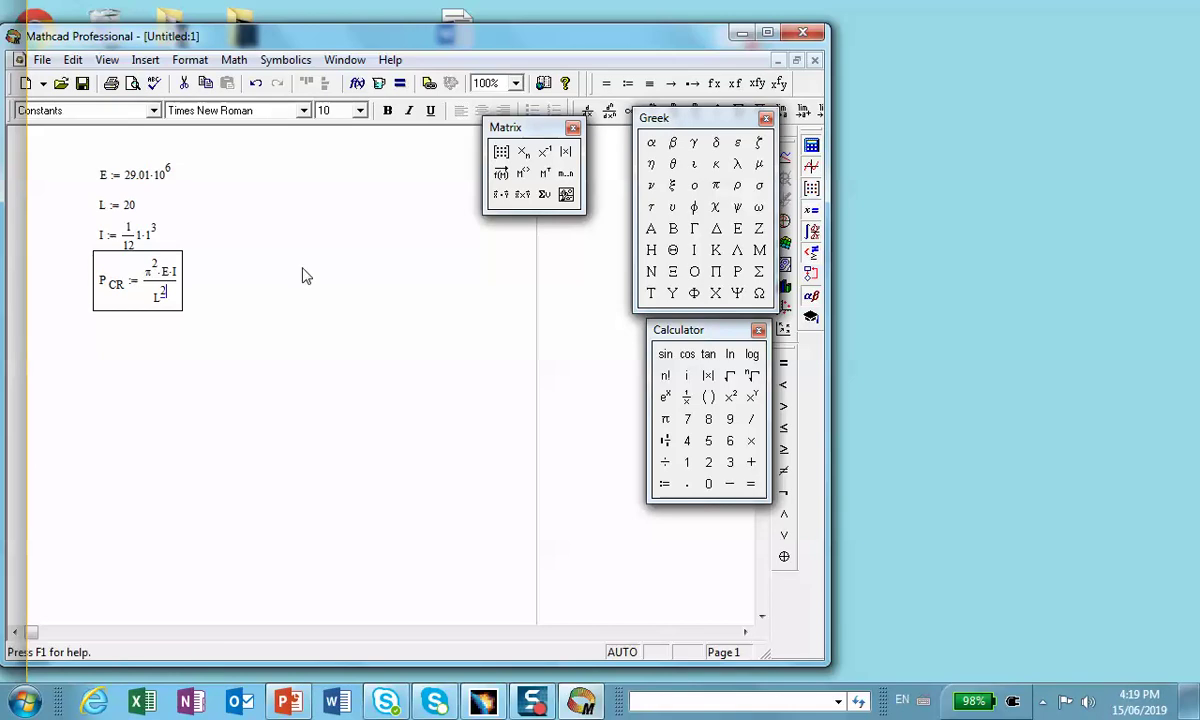
click(105, 347)
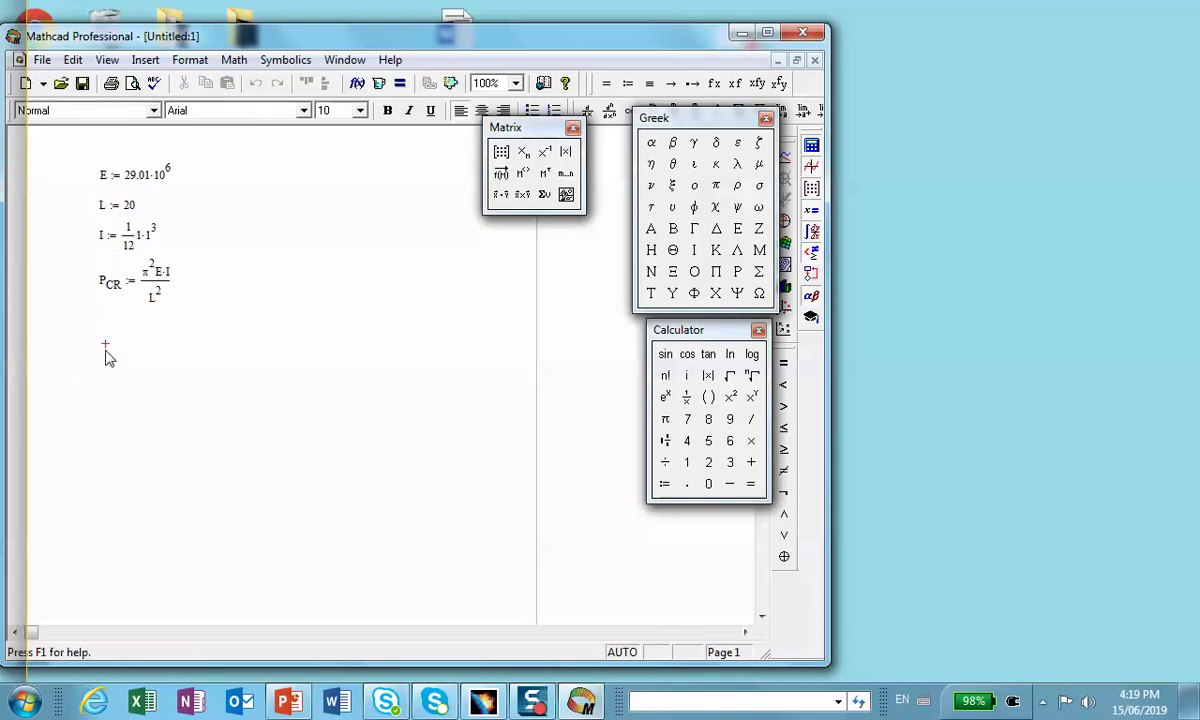
text(P)
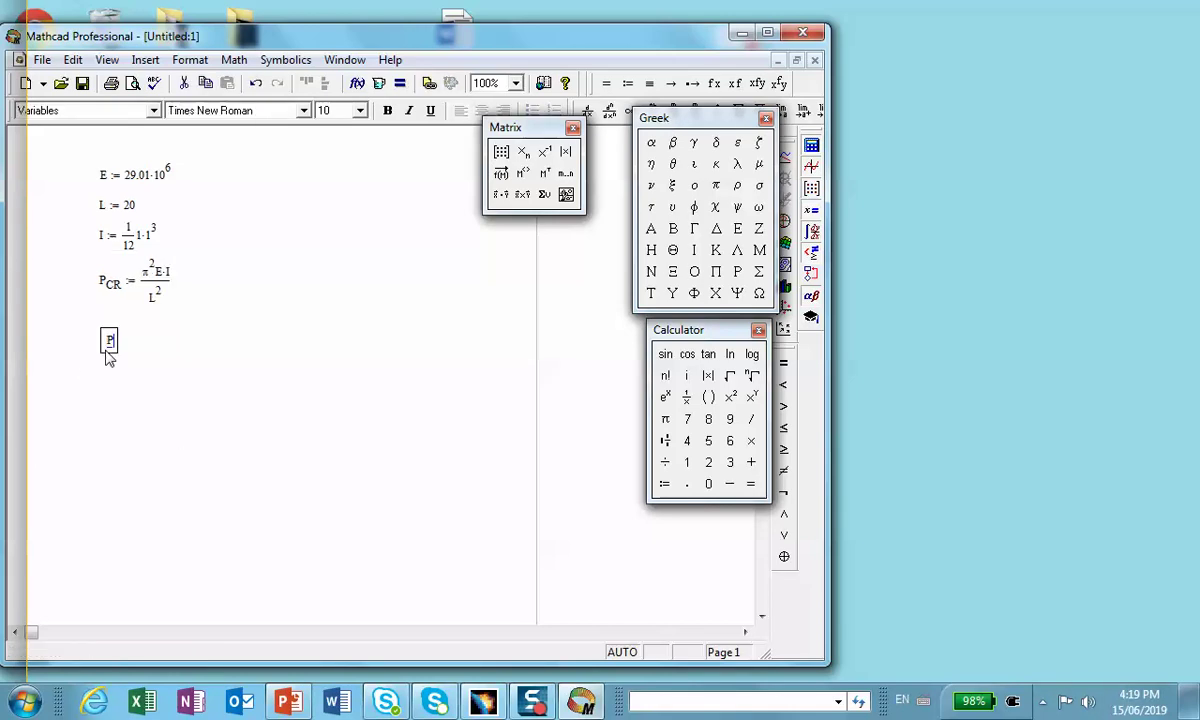
text(.)
text(CR)
text(=)
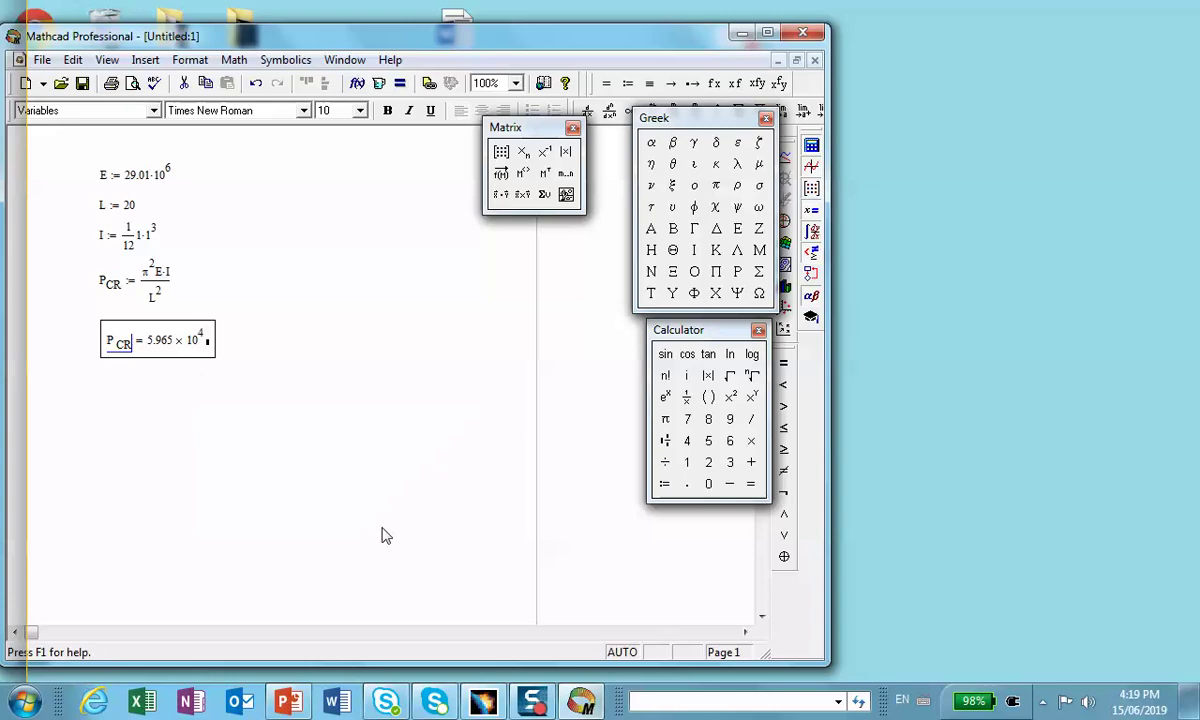
Check that P_CR evaluates to 5.965 × 10^4, then switch back to CATIA V5
mouse_move(490, 704)
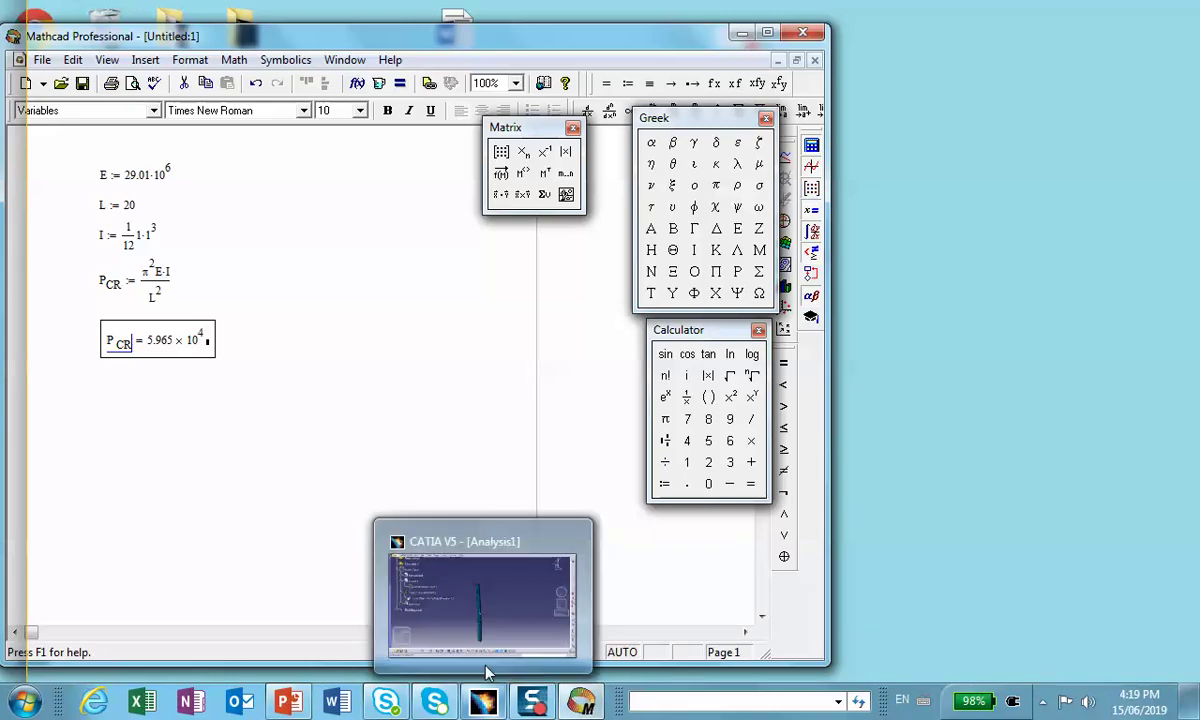
mouse_move(476, 628)
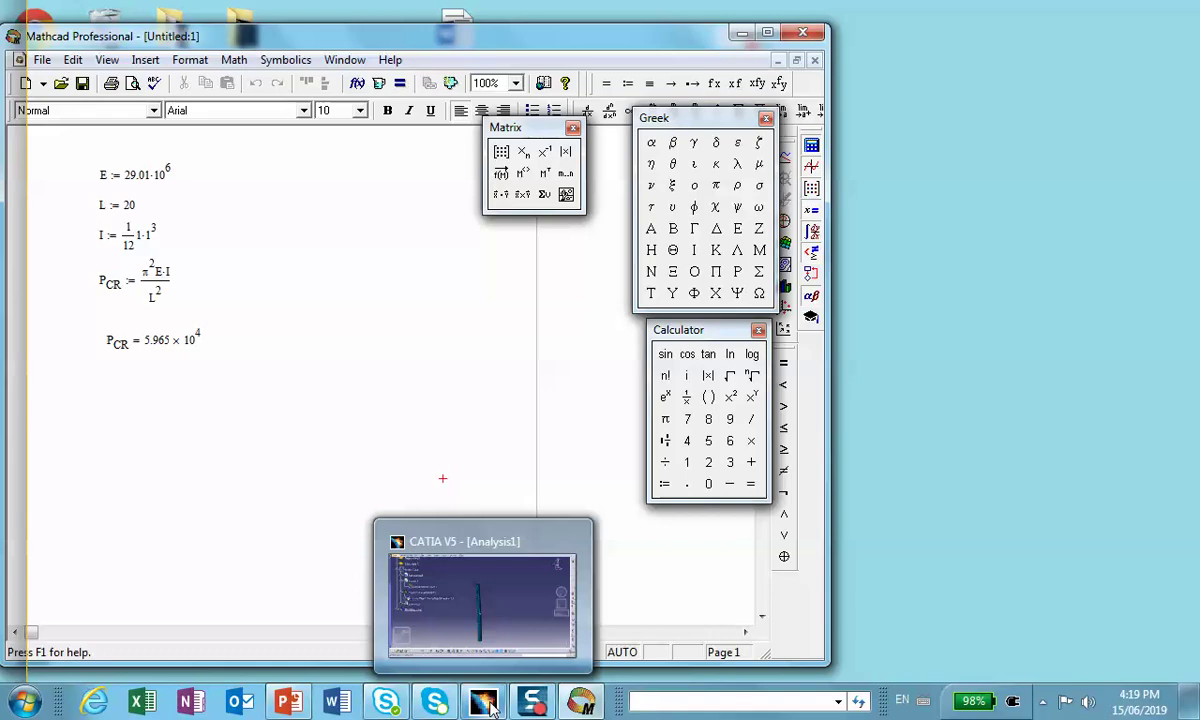
Switch to the Part1 window and measure the rod's long edge at 20 in
click(489, 705)
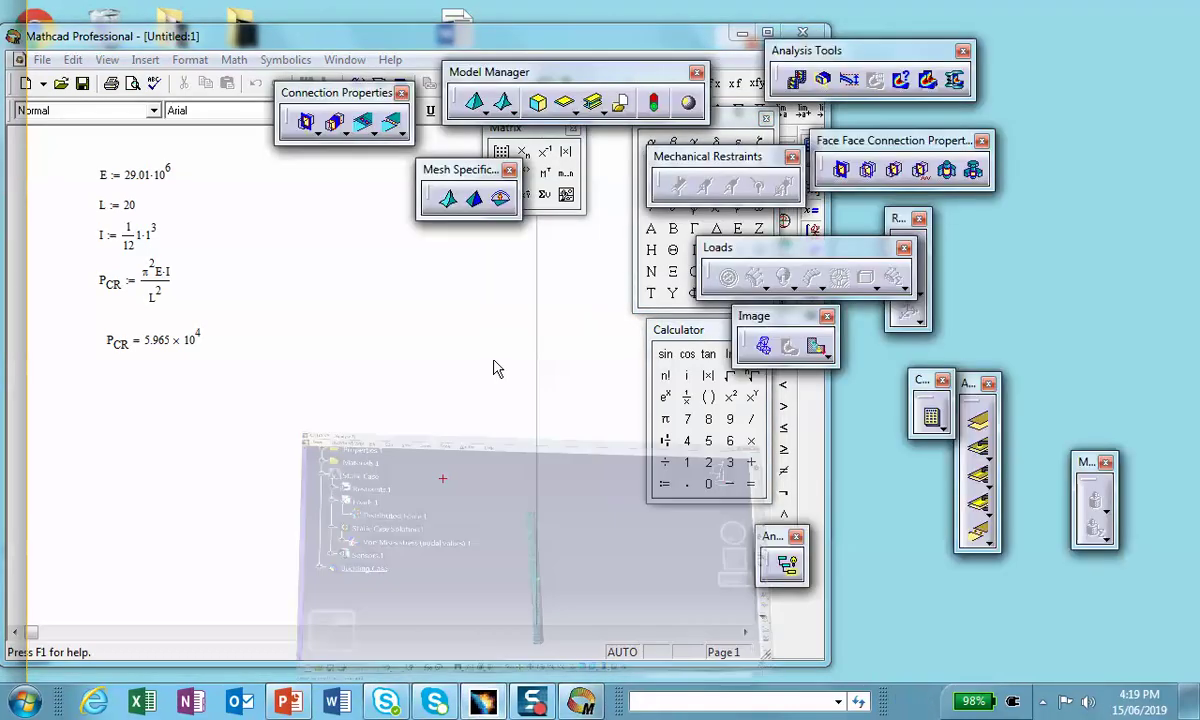
click(1153, 31)
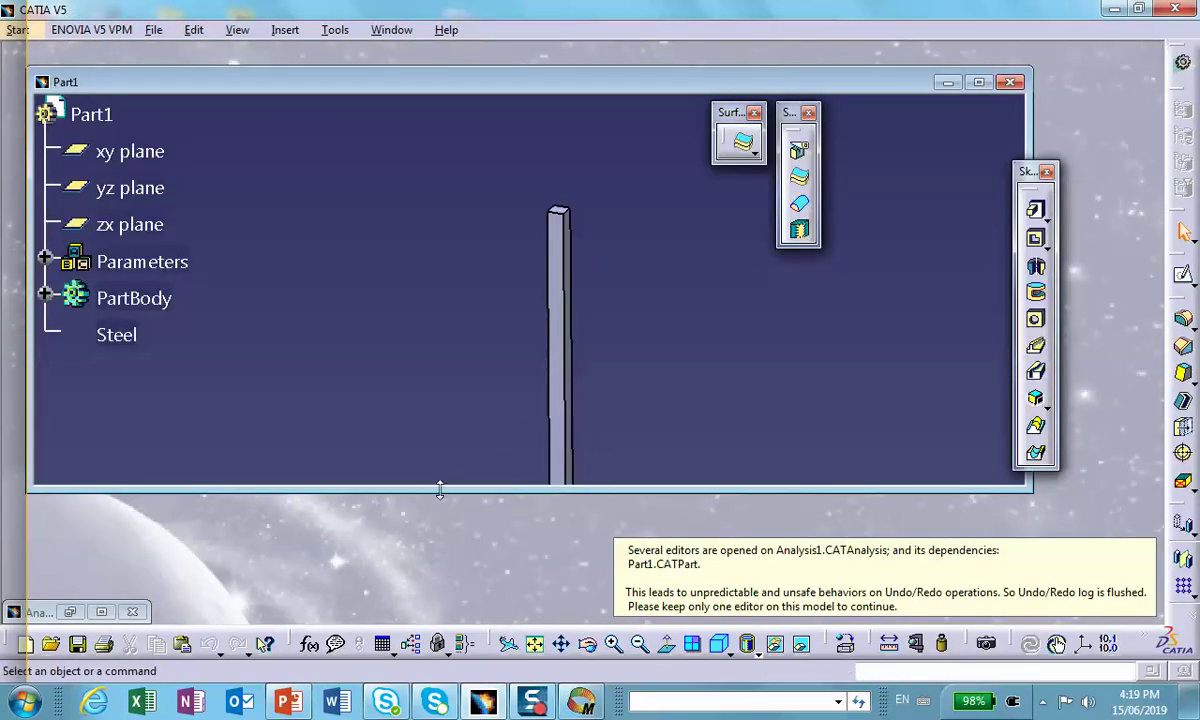
drag(440, 490, 457, 596)
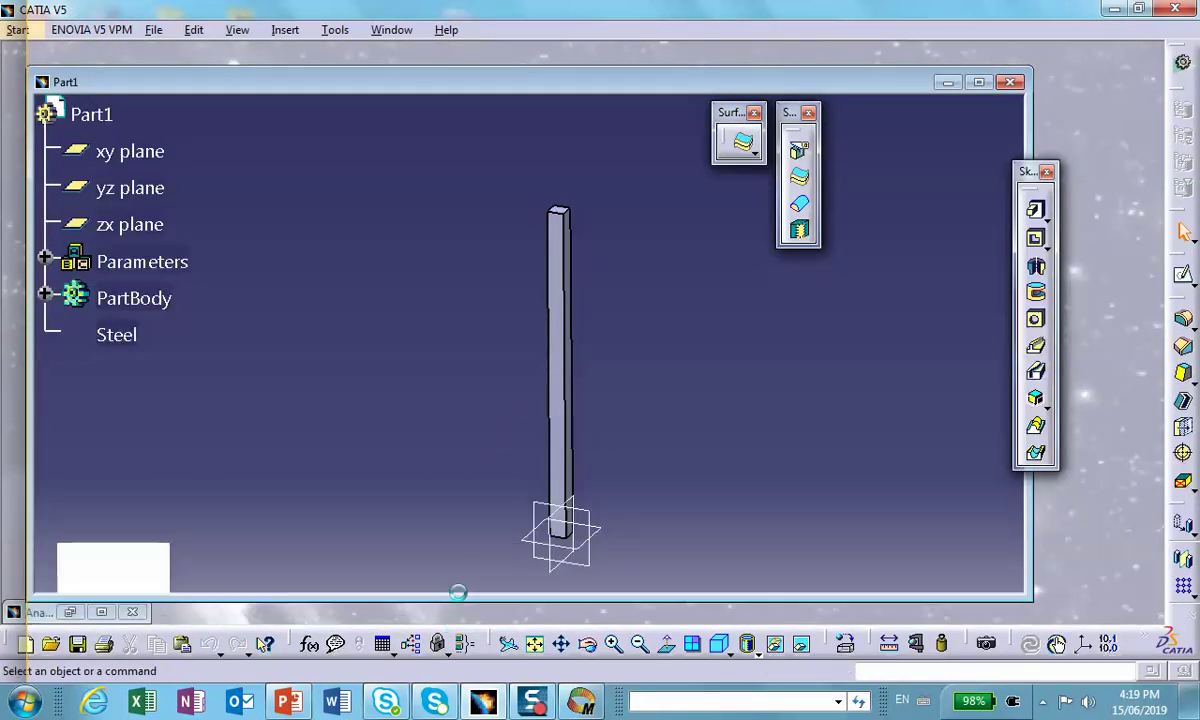
click(916, 643)
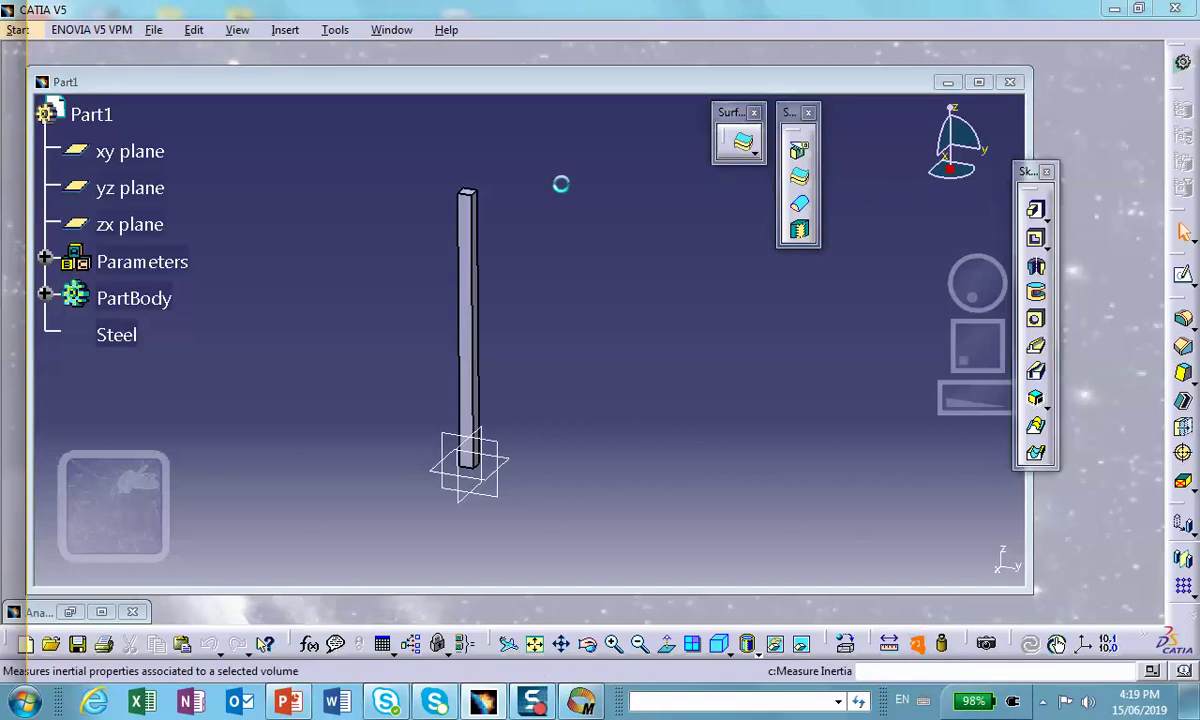
click(480, 291)
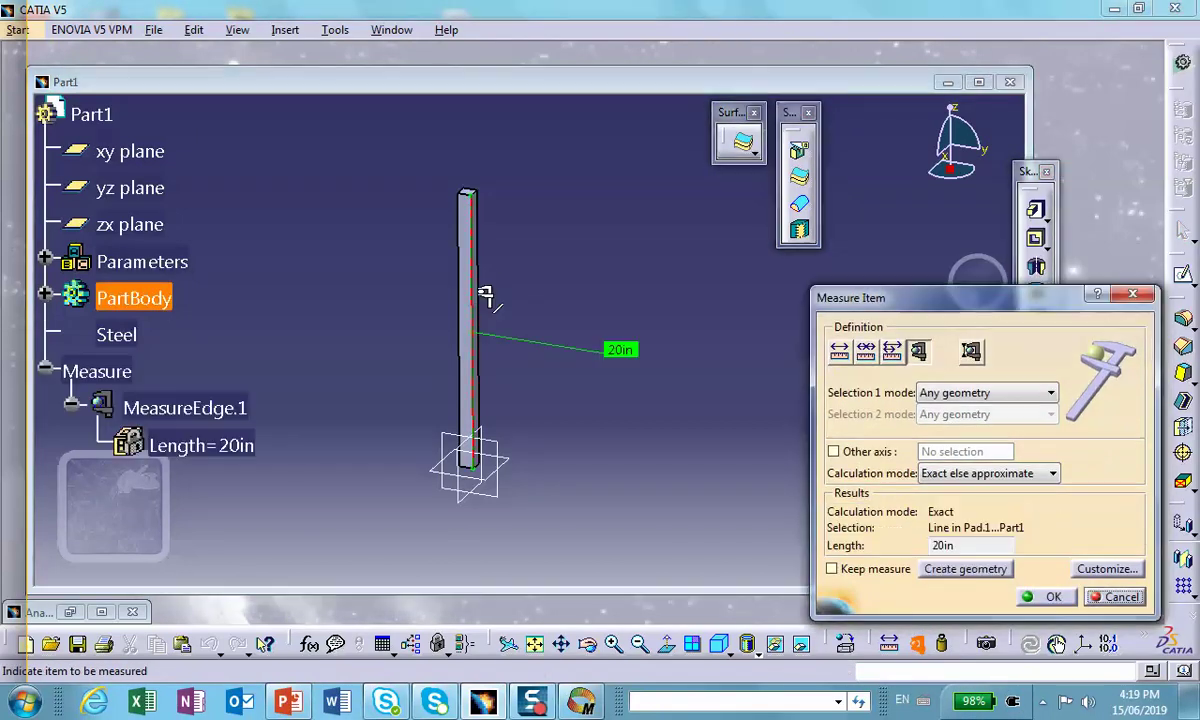
click(1062, 598)
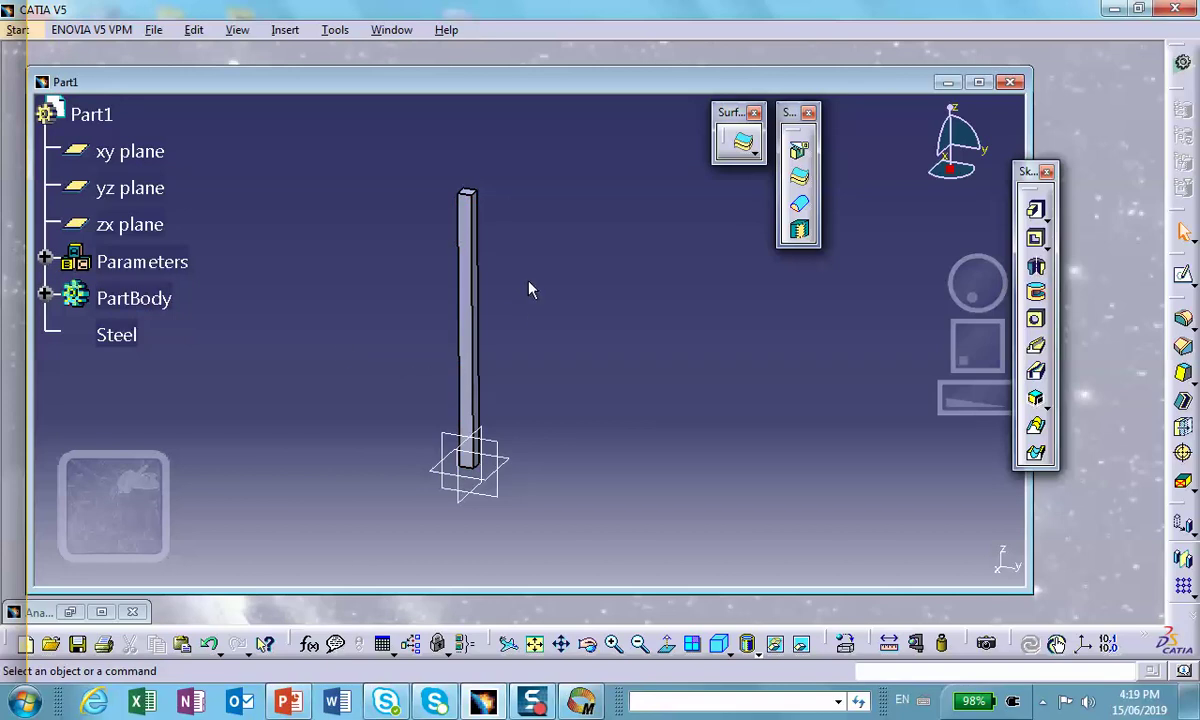
middle_drag(530, 287, 600, 240)
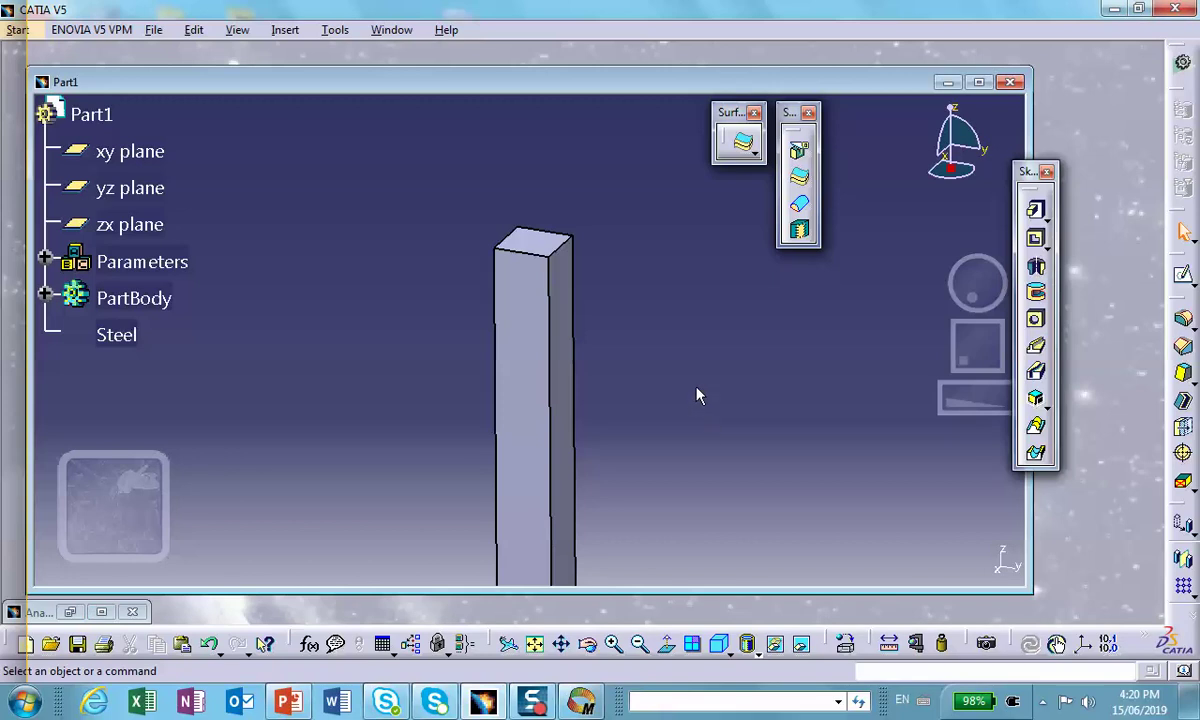
Measure the rod's top edge as 1 in, then open Distributed Force.1 in Analysis1
click(916, 644)
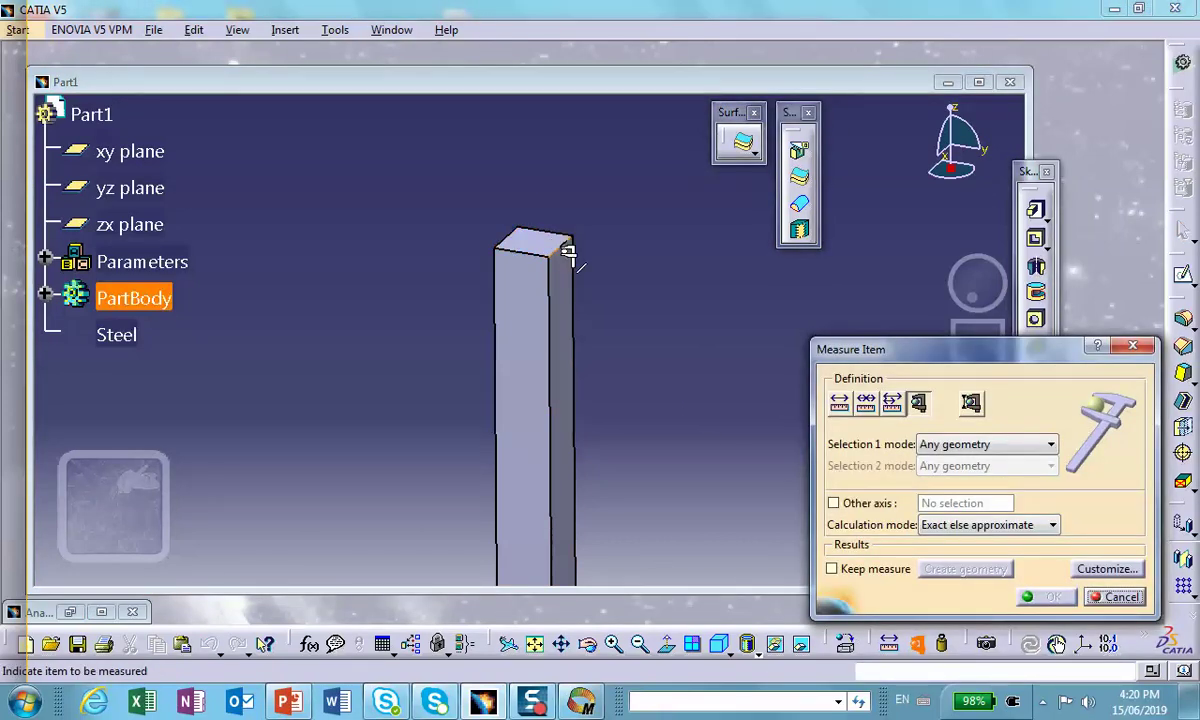
click(561, 247)
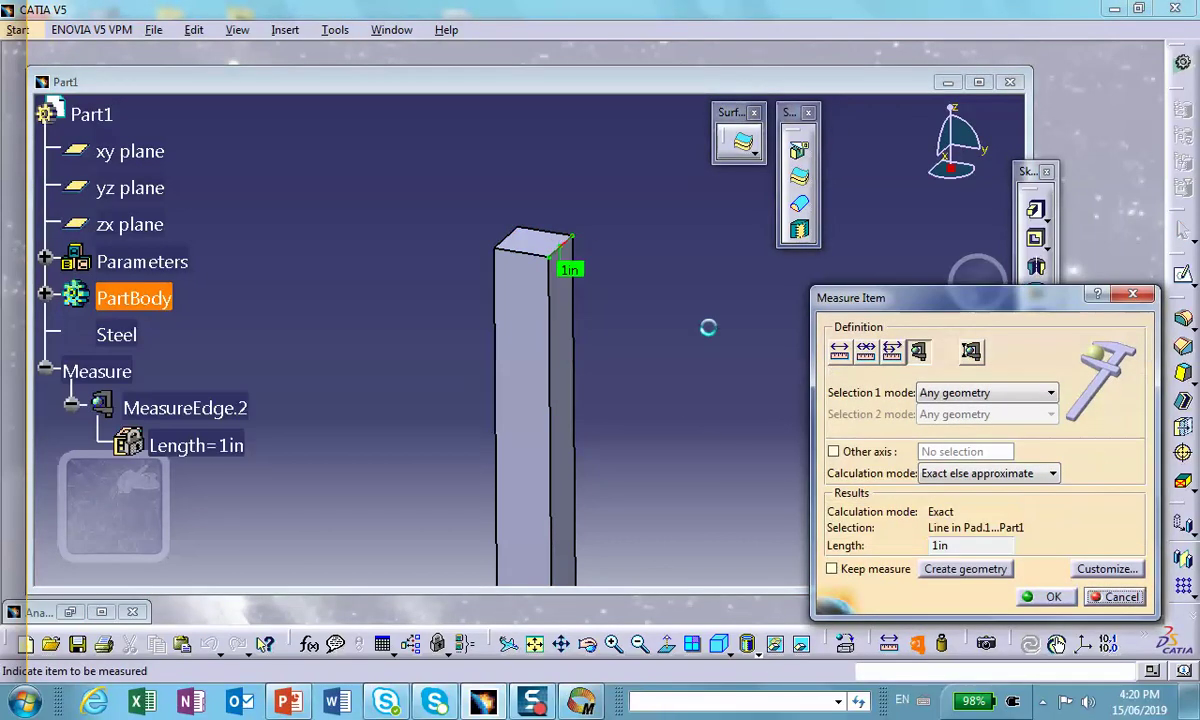
click(1045, 596)
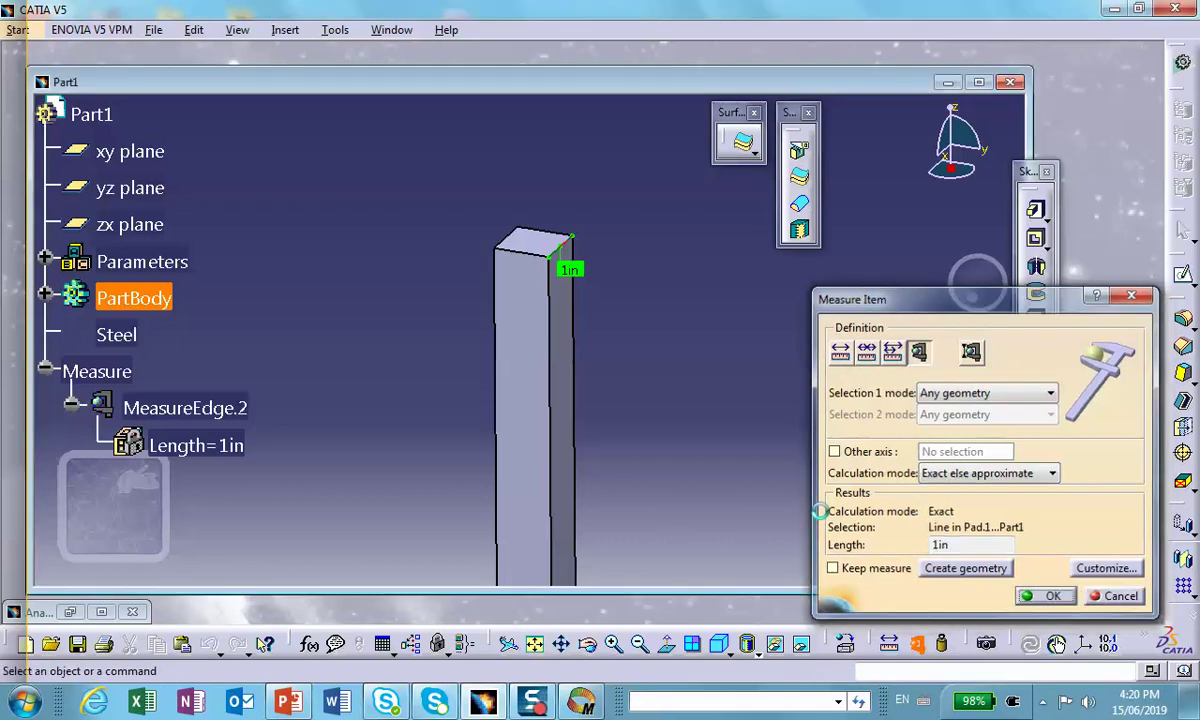
click(103, 613)
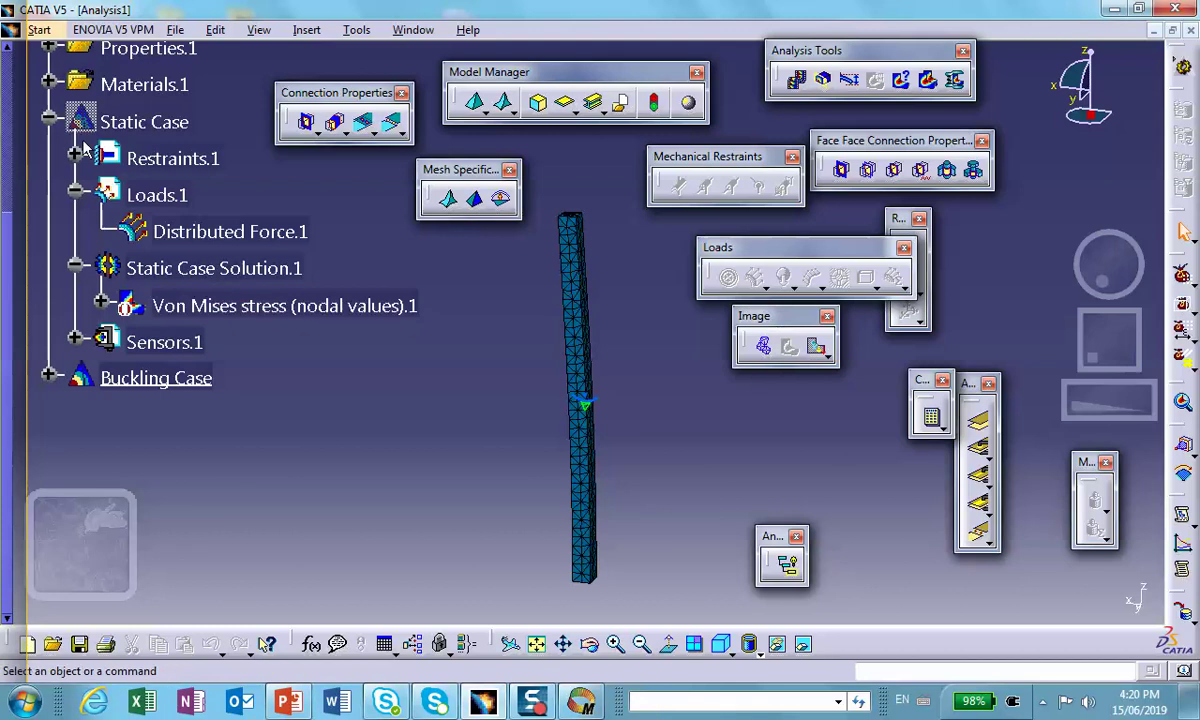
double_click(222, 233)
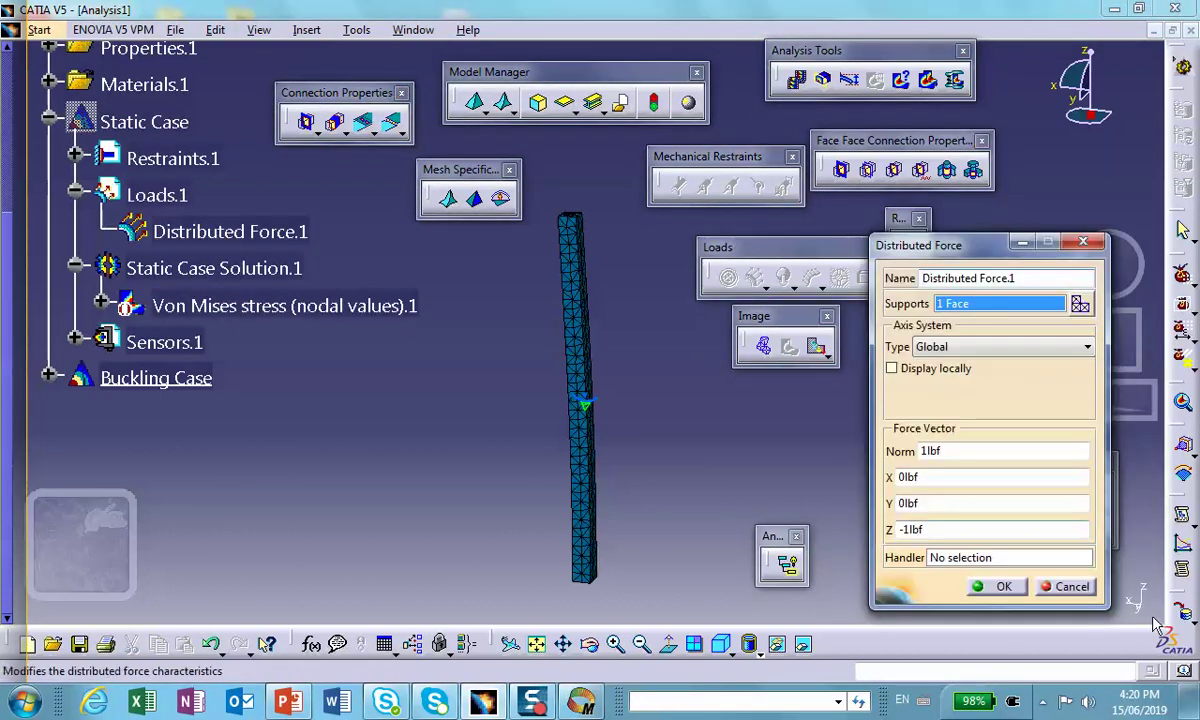
Close Distributed Force.1 unchanged at 1 lbf and return to the Mathcad worksheet
click(995, 586)
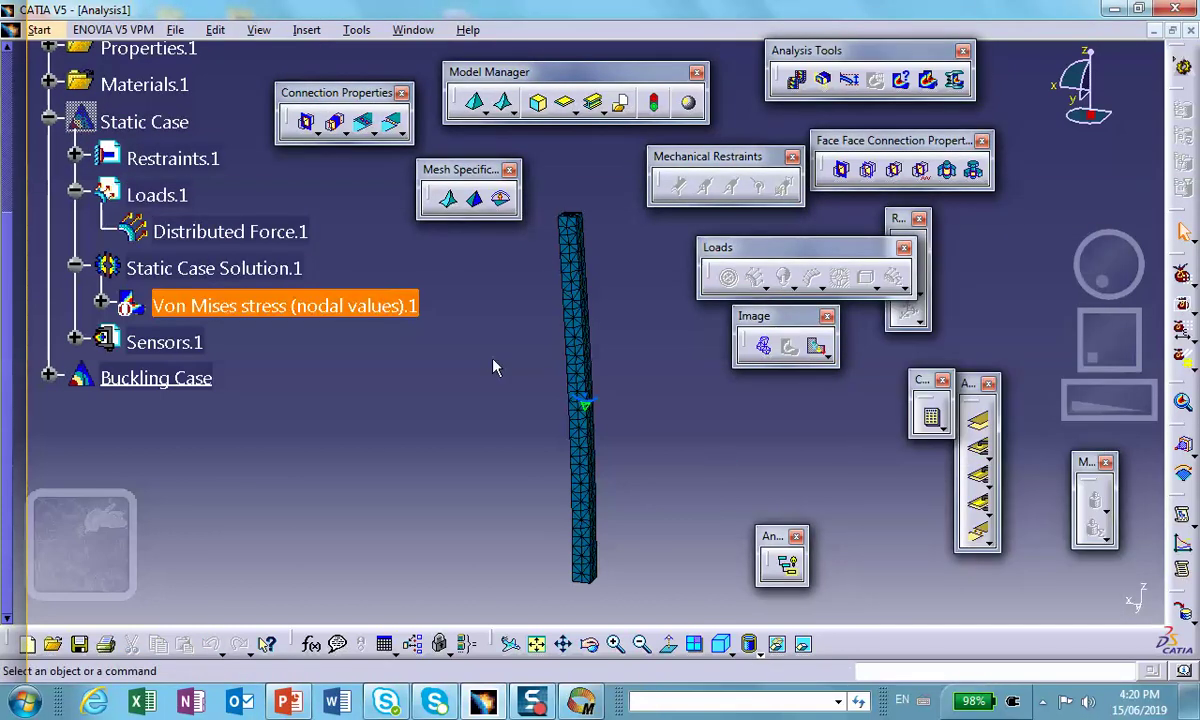
scroll(488, 356, up, 2)
middle_drag(490, 356, 490, 387)
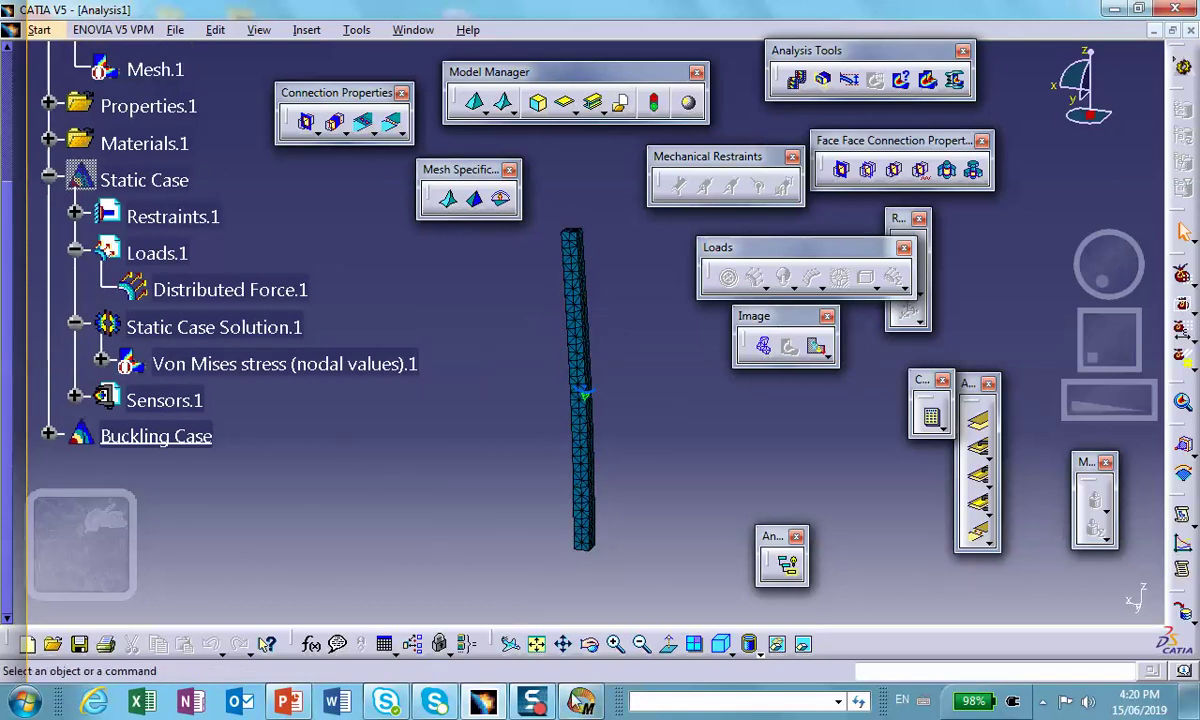
key(alt+Tab)
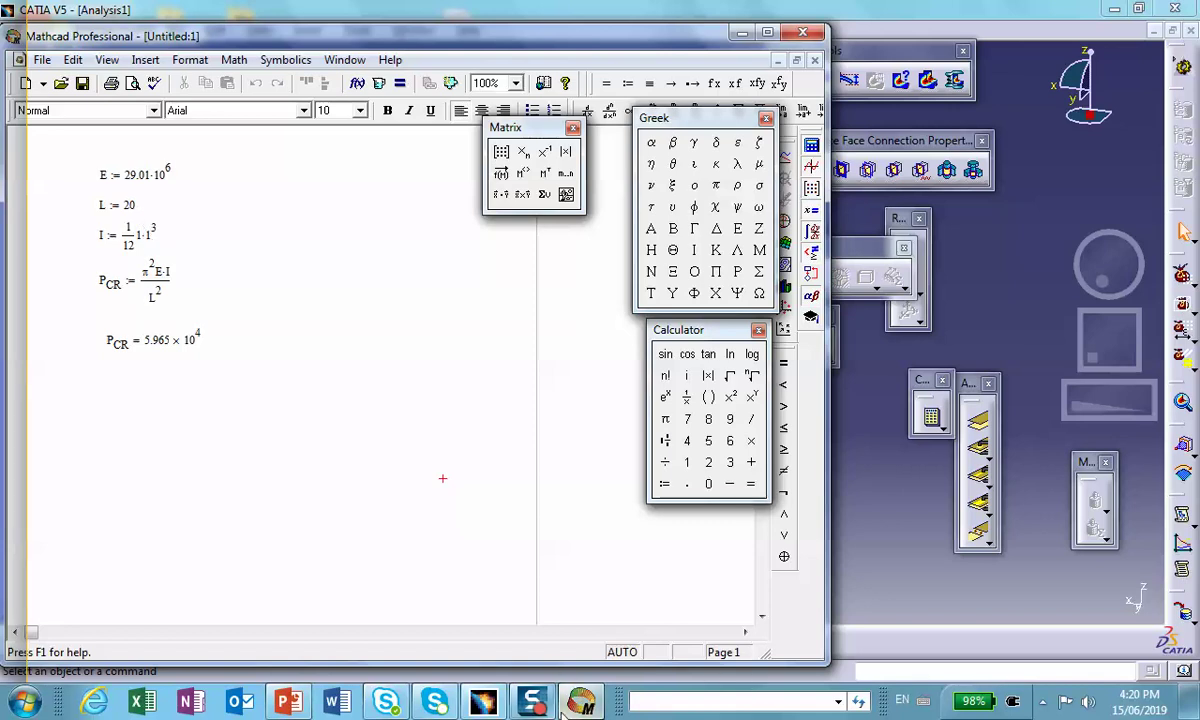
mouse_move(283, 700)
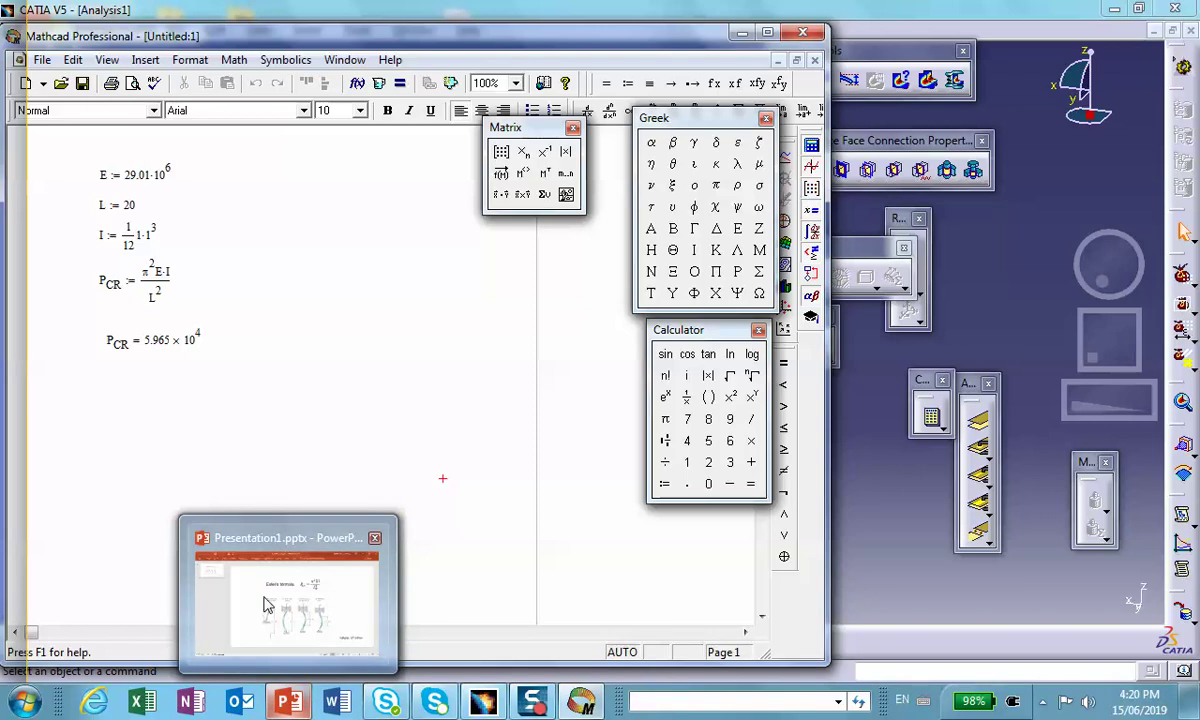
mouse_move(268, 605)
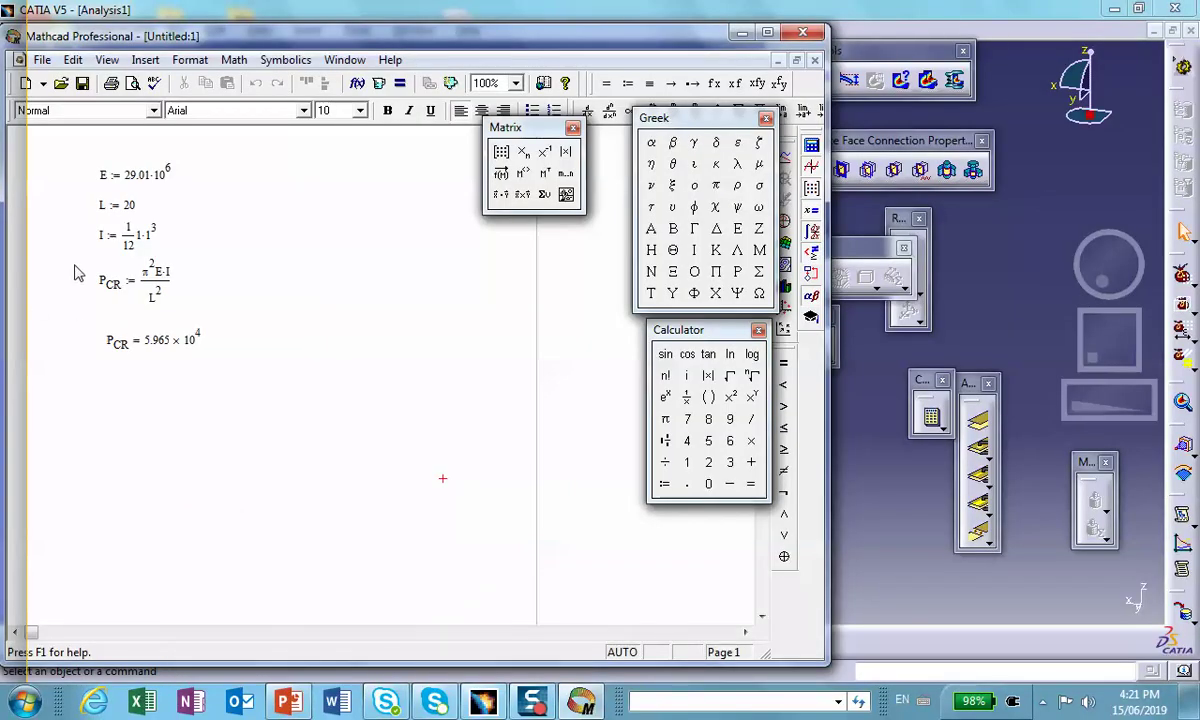
Move the P_CR regions down and define L_e := 2L above them
drag(75, 250, 351, 450)
click(315, 433)
drag(160, 215, 215, 362)
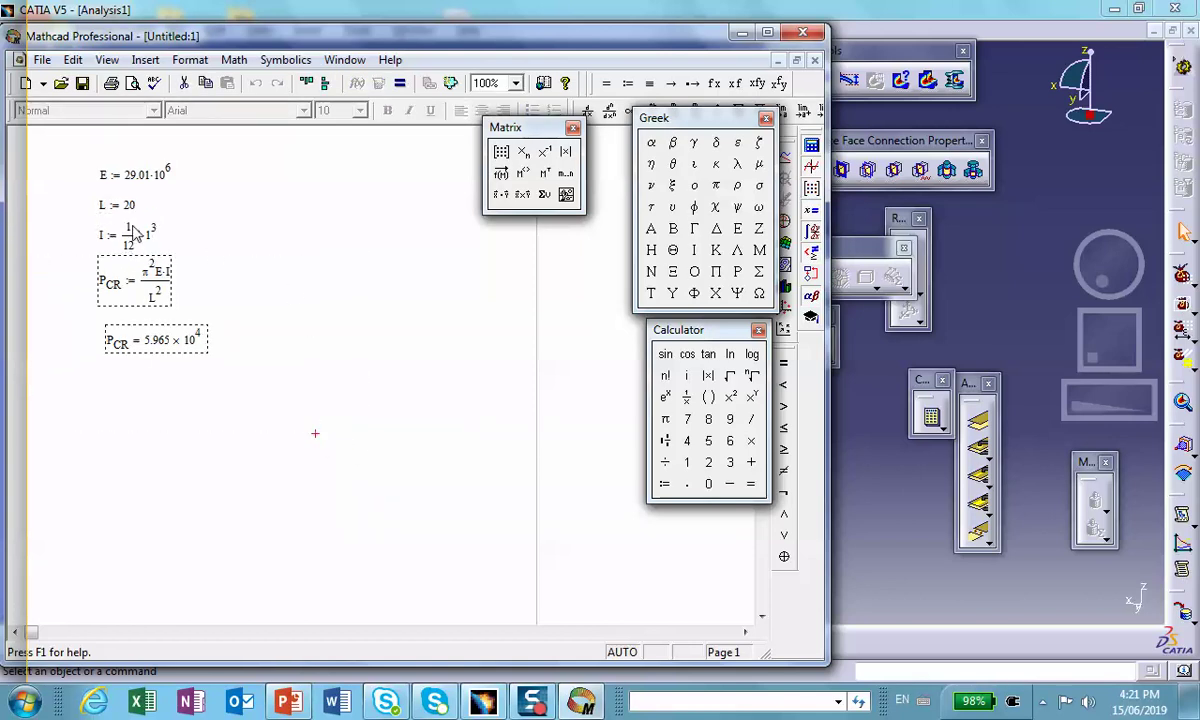
drag(157, 258, 157, 355)
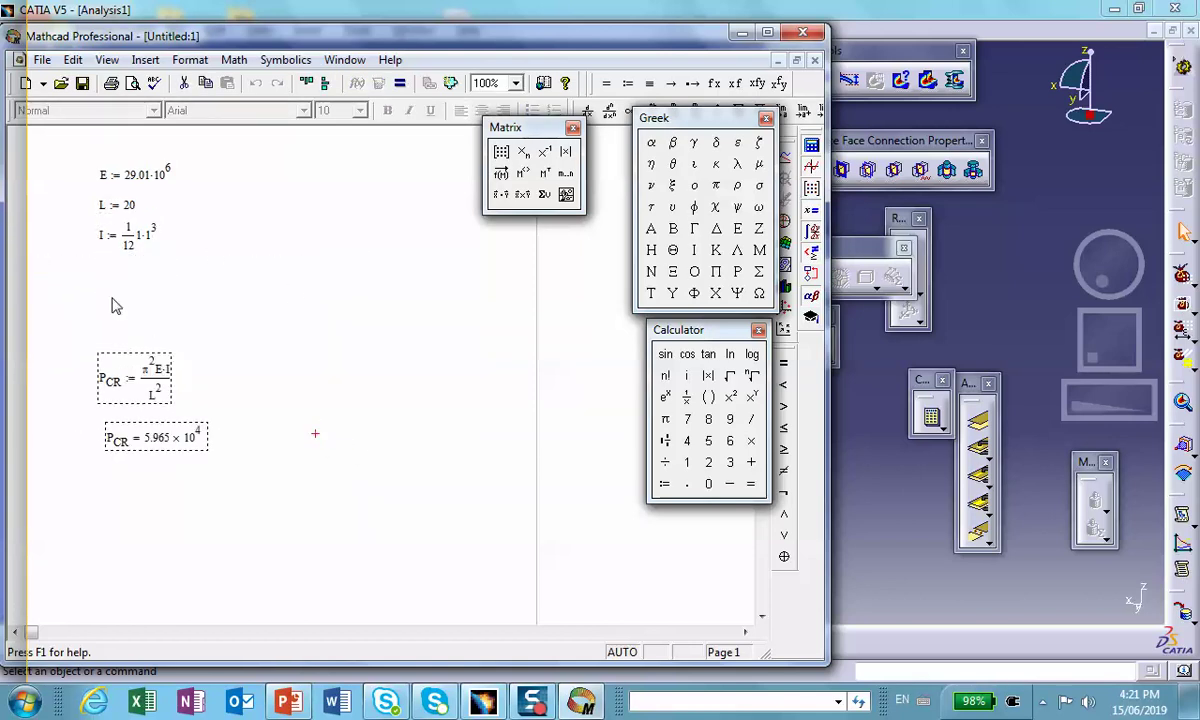
click(98, 284)
text(L)
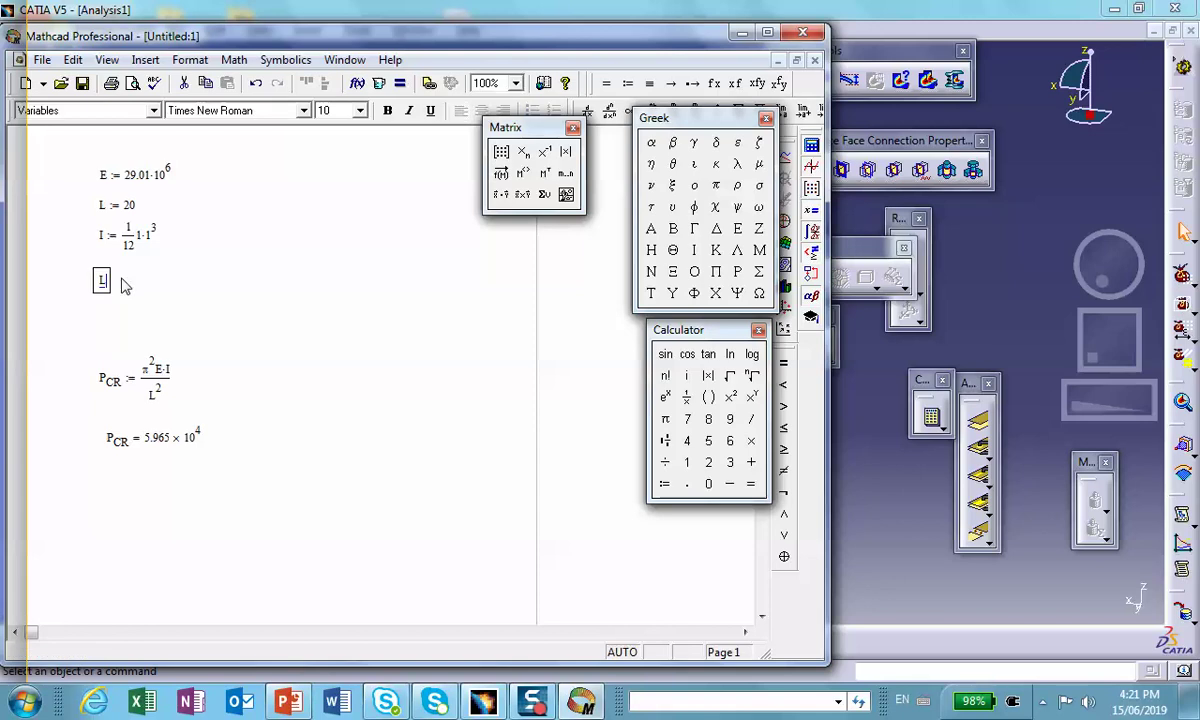
text(.e:)
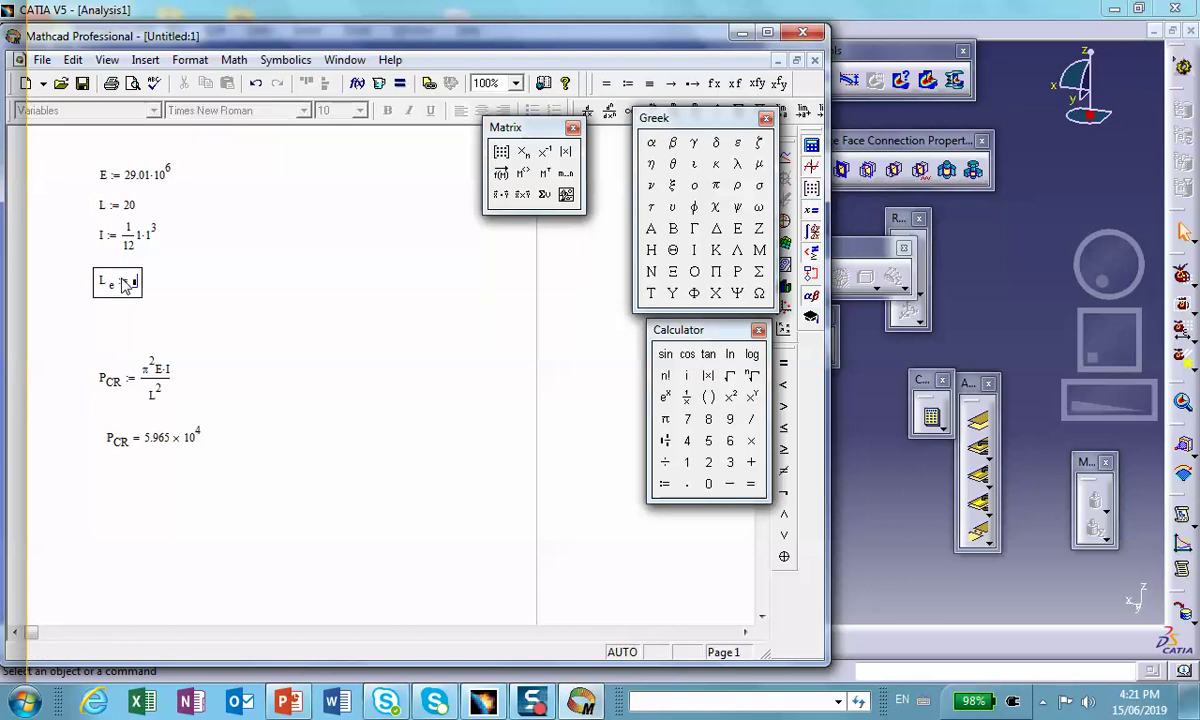
text(2)
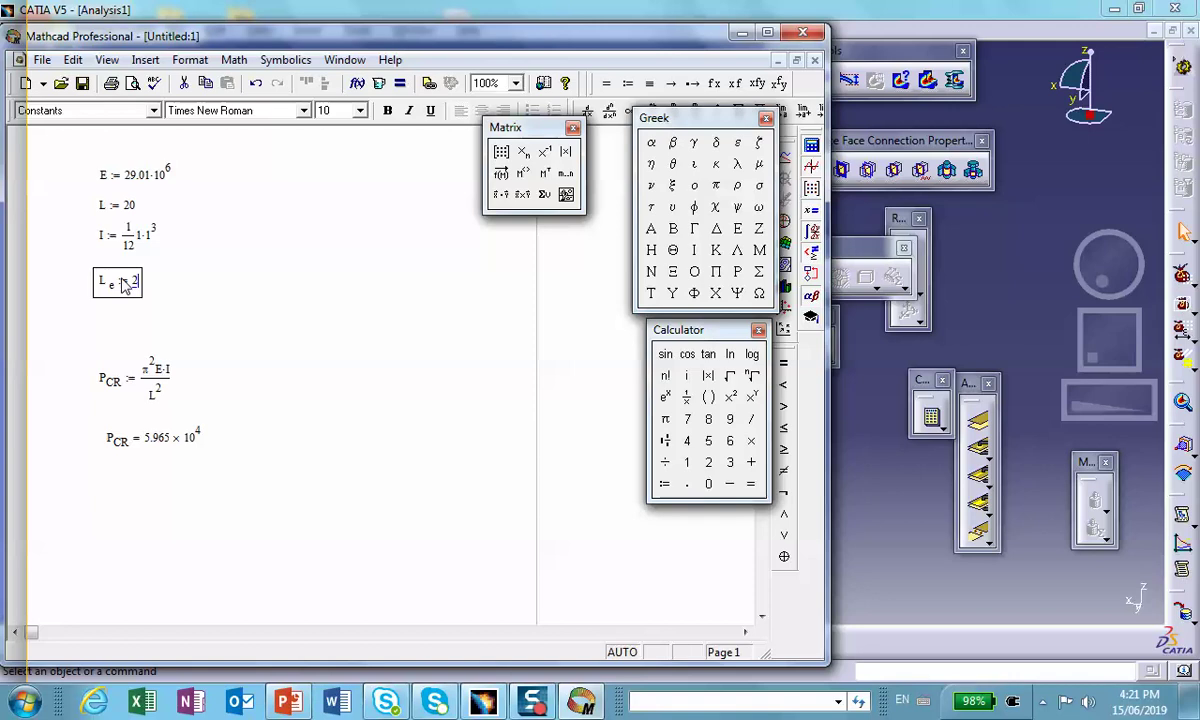
text(L)
click(292, 396)
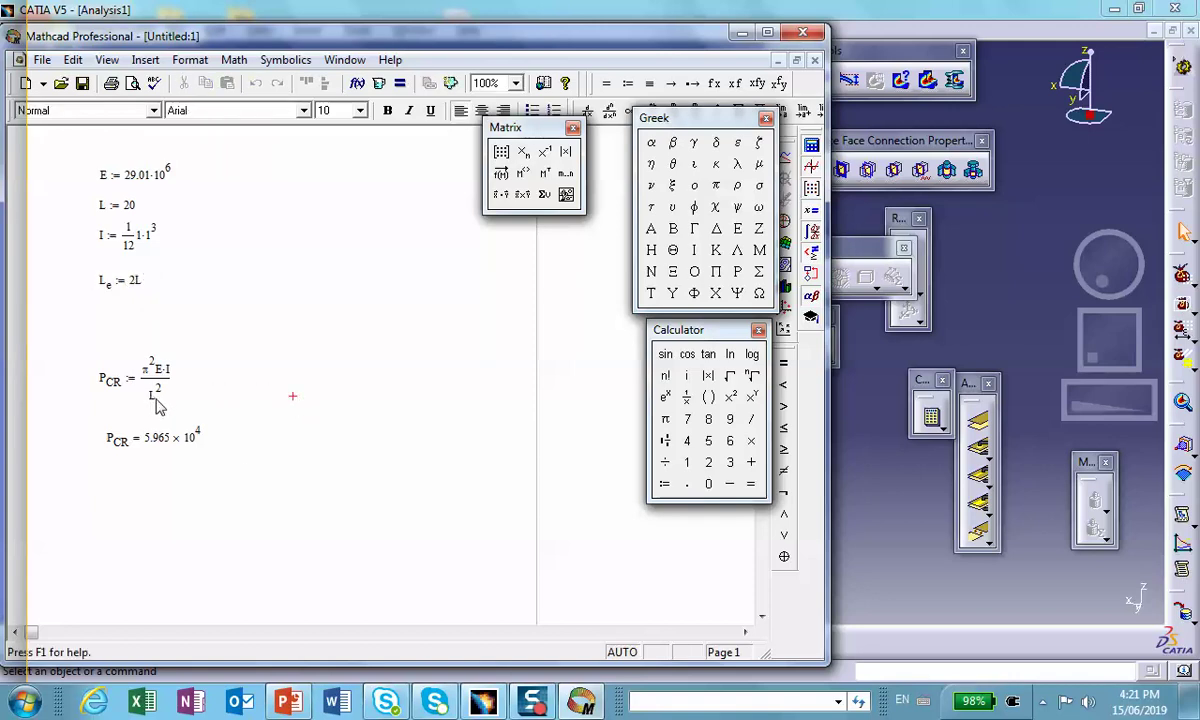
Replace L² with L_e² in the P_CR denominator, recalculating it to 1.491 × 10^4
click(156, 399)
key(BackSpace)
key(BackSpace)
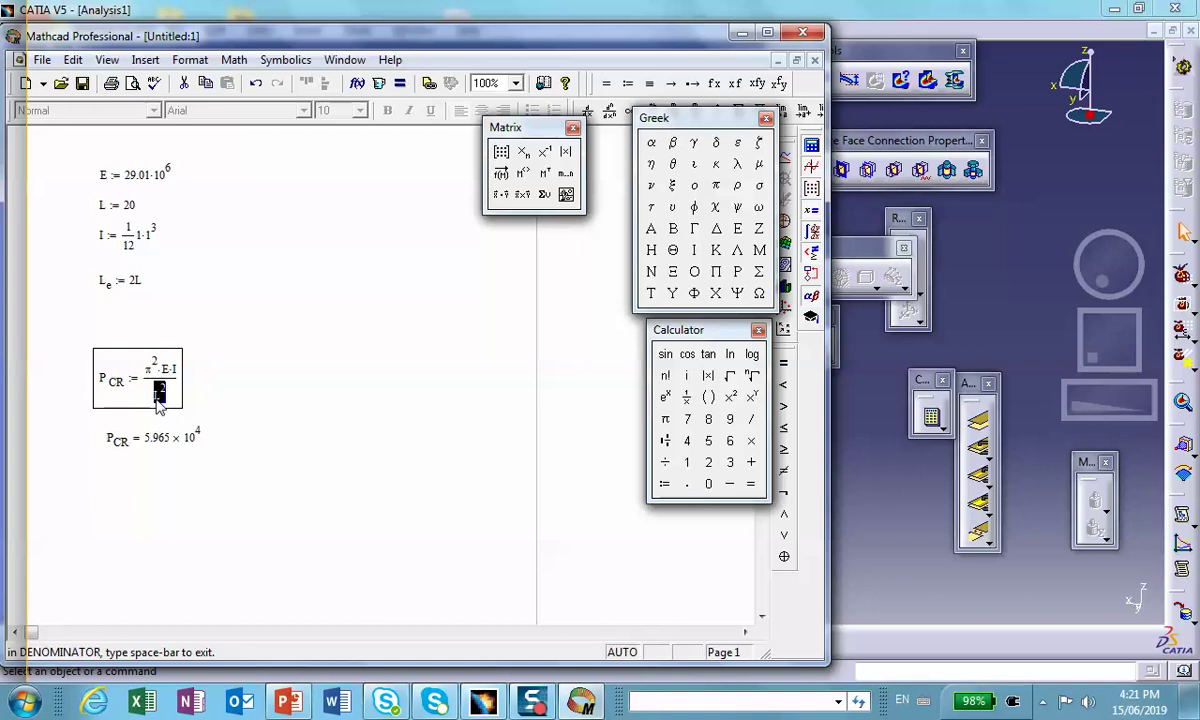
text(Le)
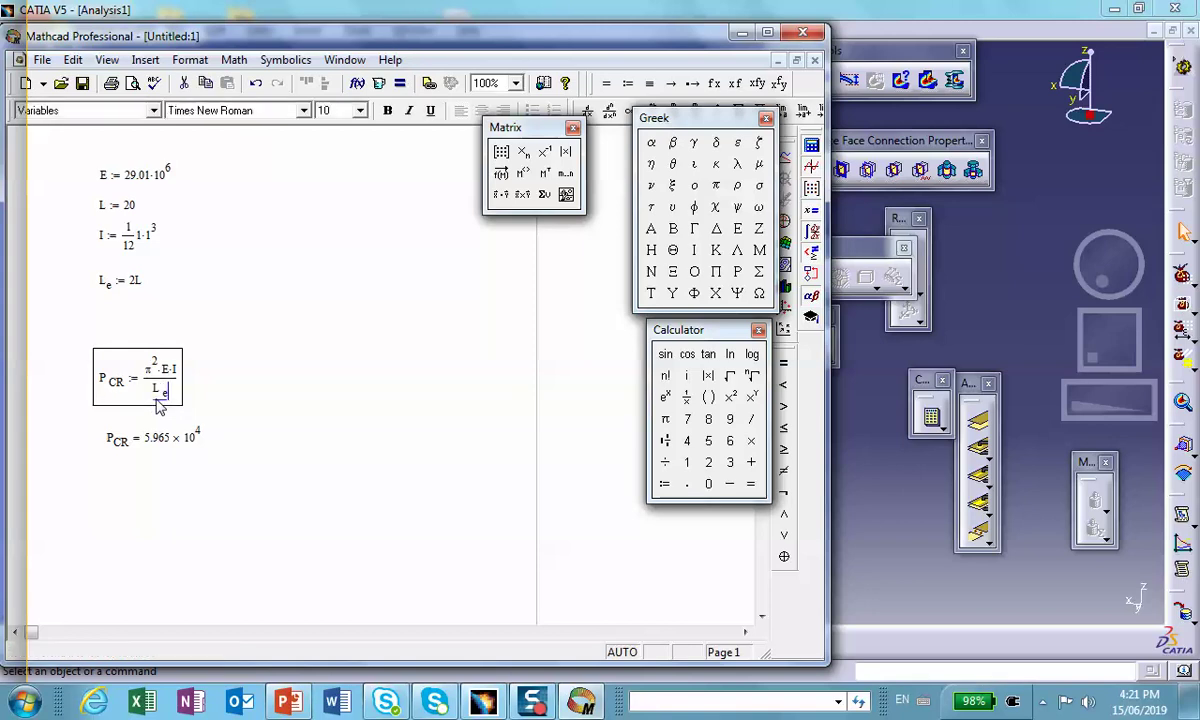
key(shift+6)
text(2)
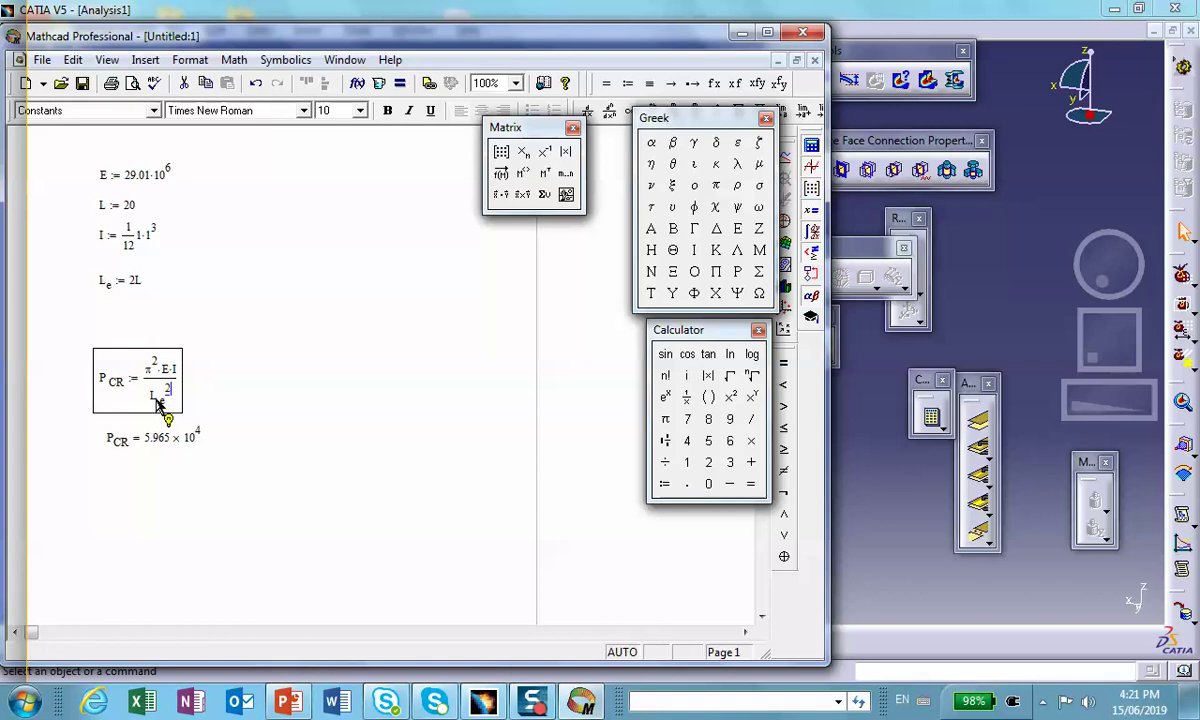
key(Return)
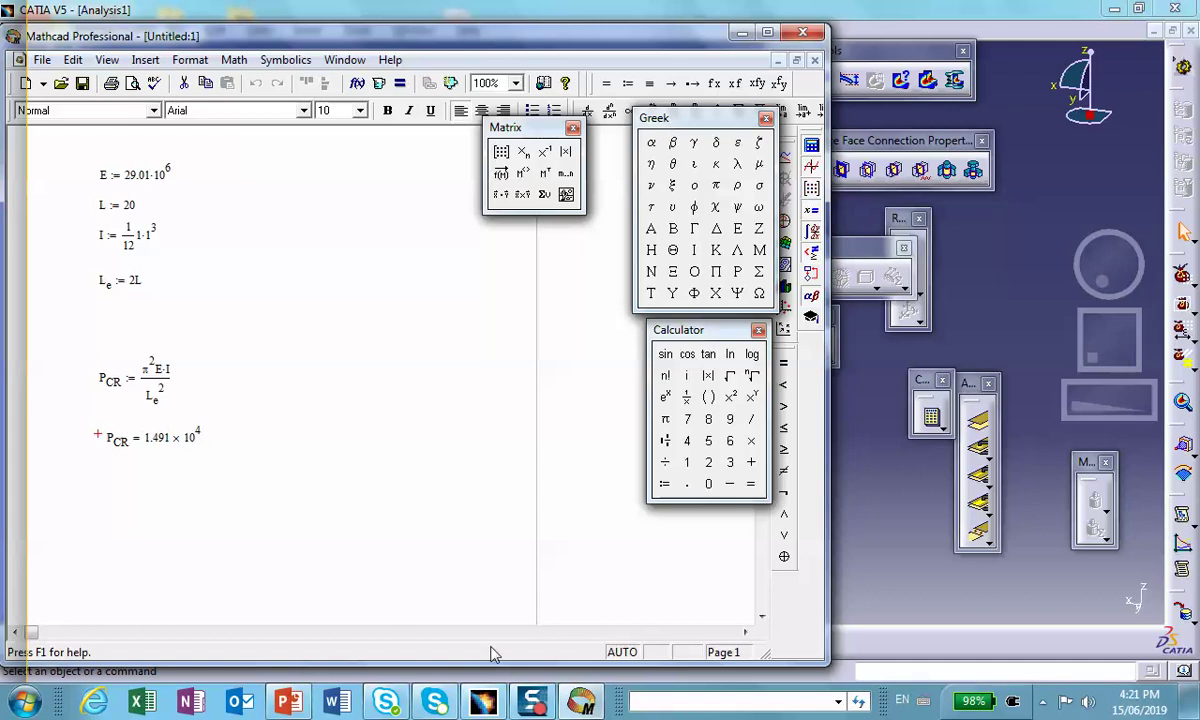
mouse_move(582, 703)
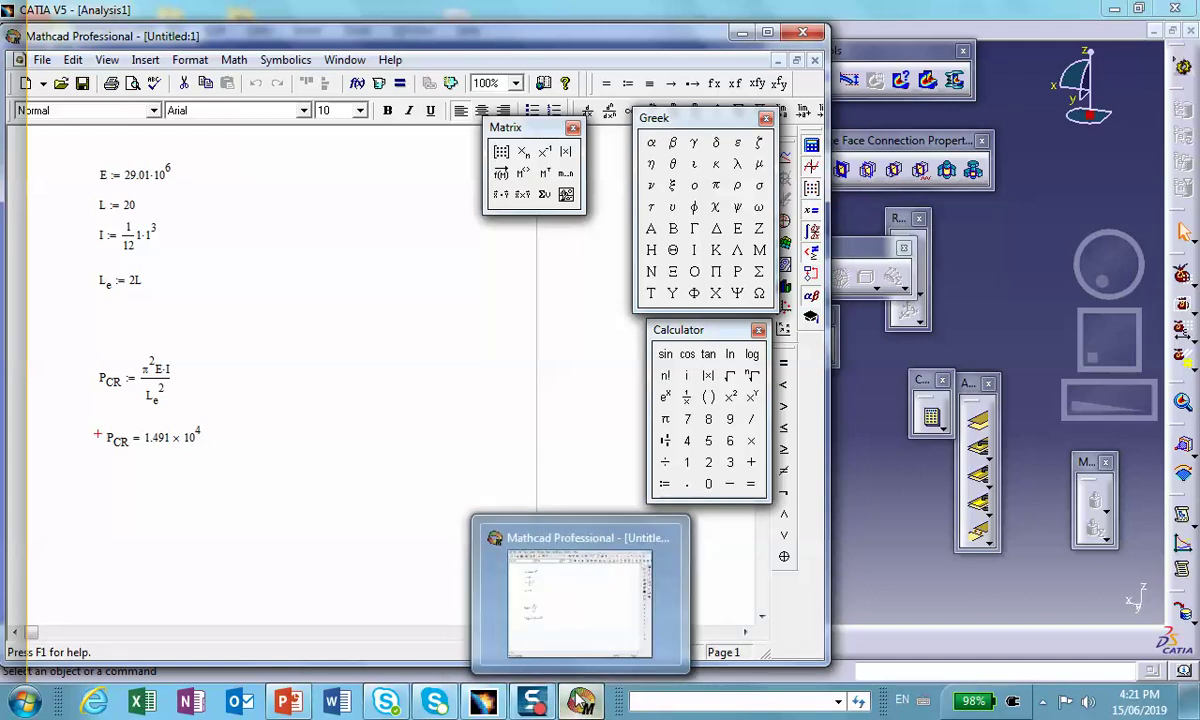
Return to the CATIA analysis, then display the Euler's formula slide with its four effective-length cases
click(475, 655)
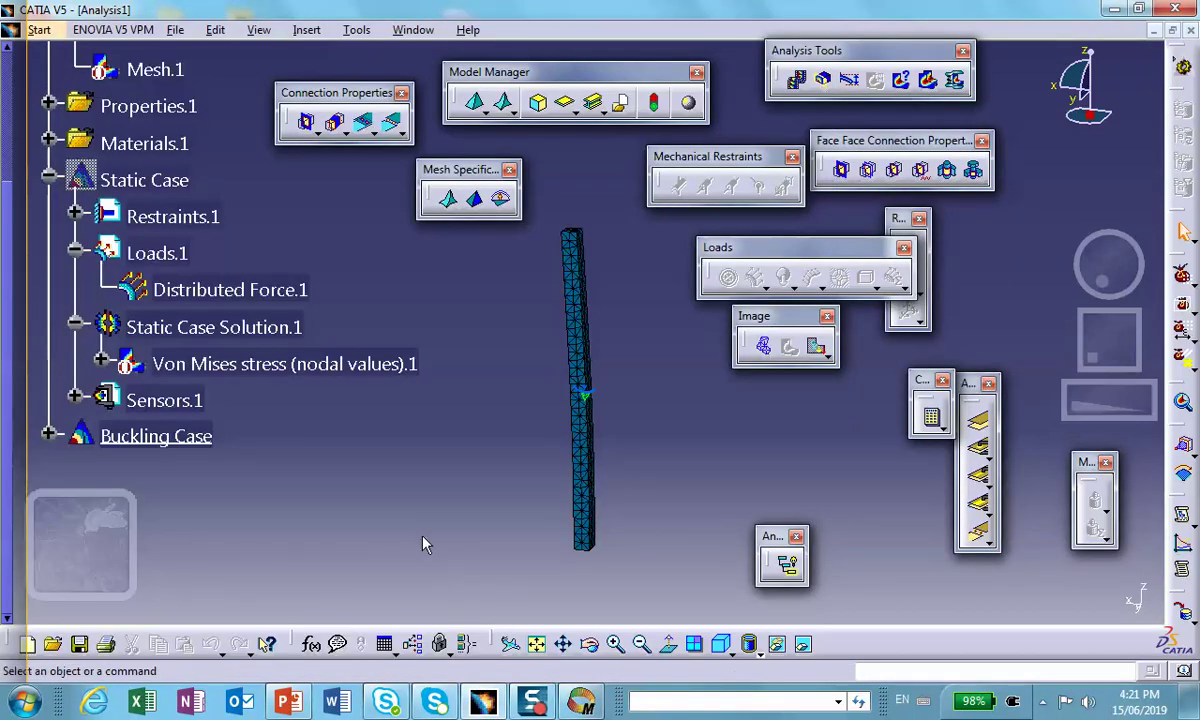
click(290, 704)
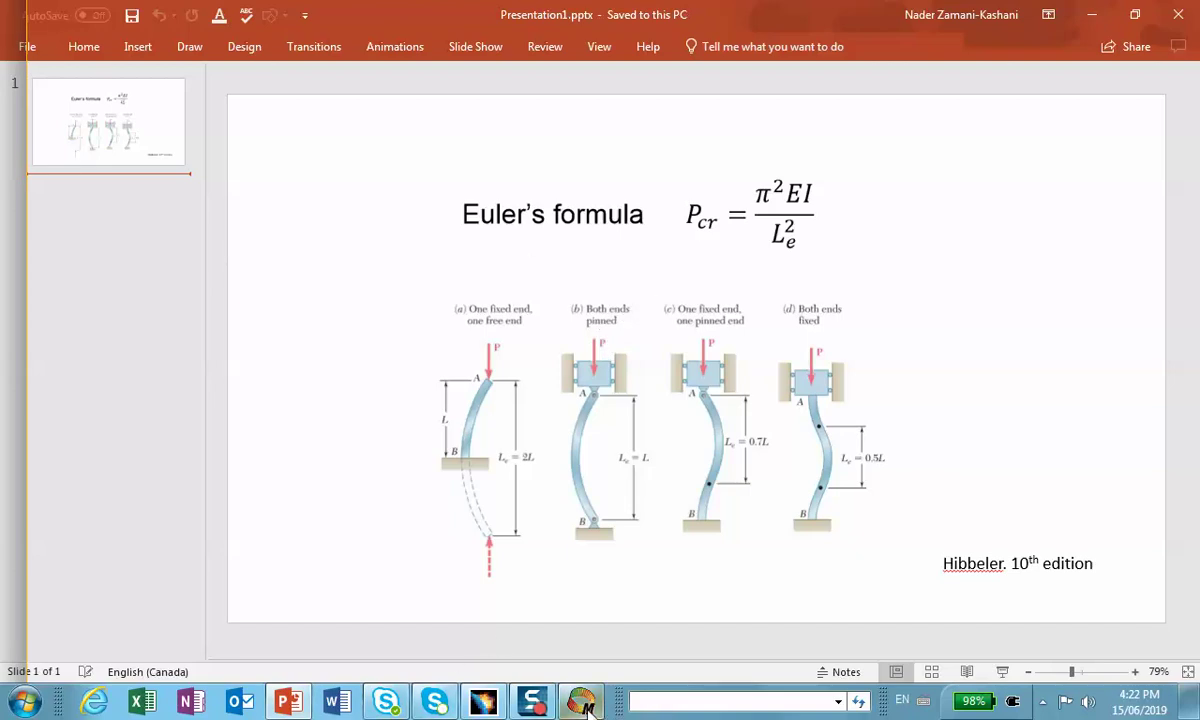
Compare the Euler slide against Mathcad's P_CR = 1.491×10⁴, then minimize PowerPoint
click(548, 640)
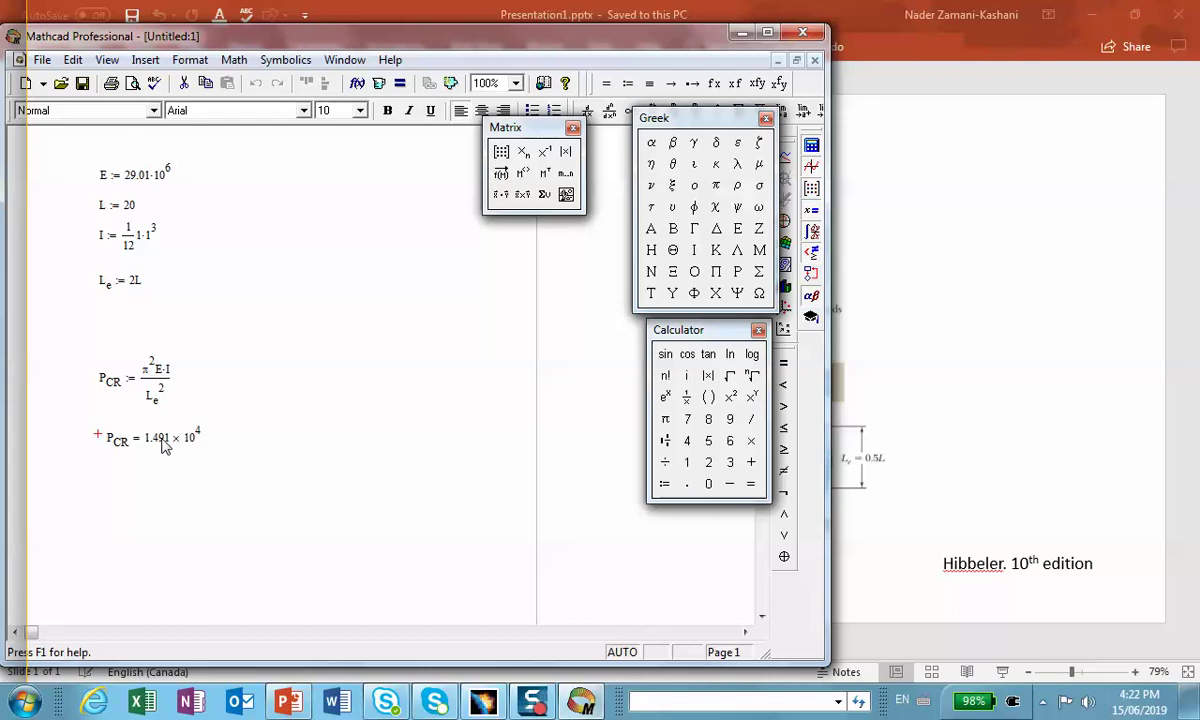
click(249, 479)
click(1025, 259)
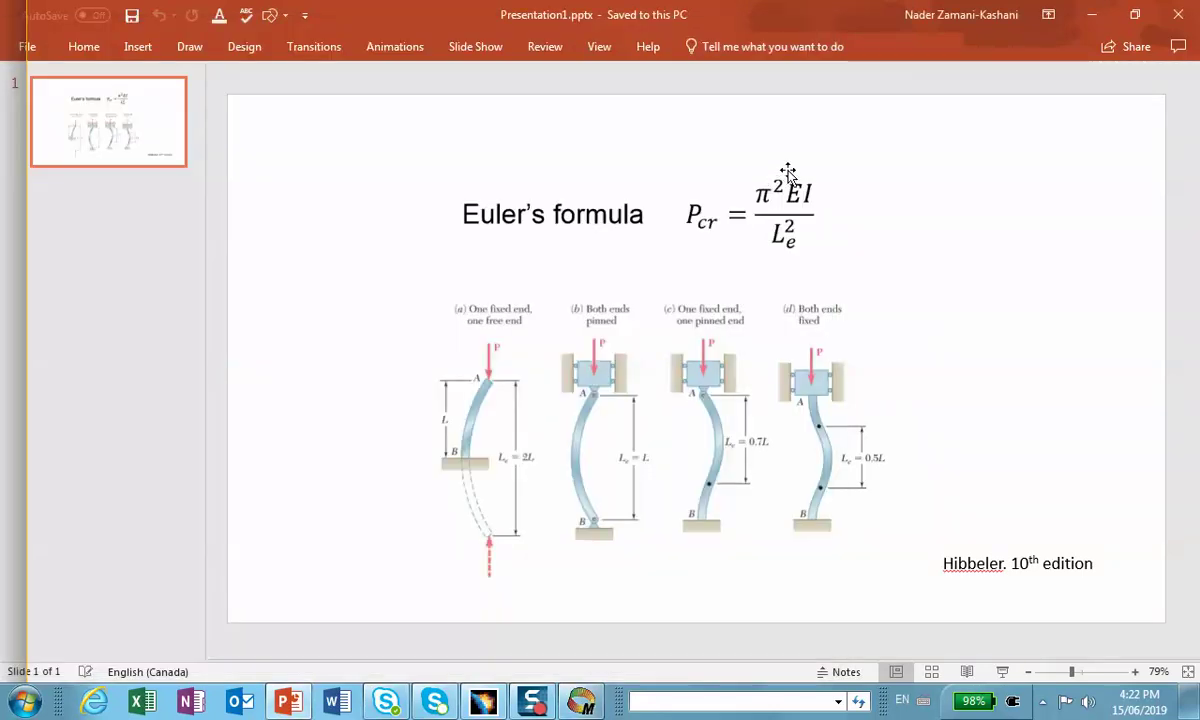
click(1093, 17)
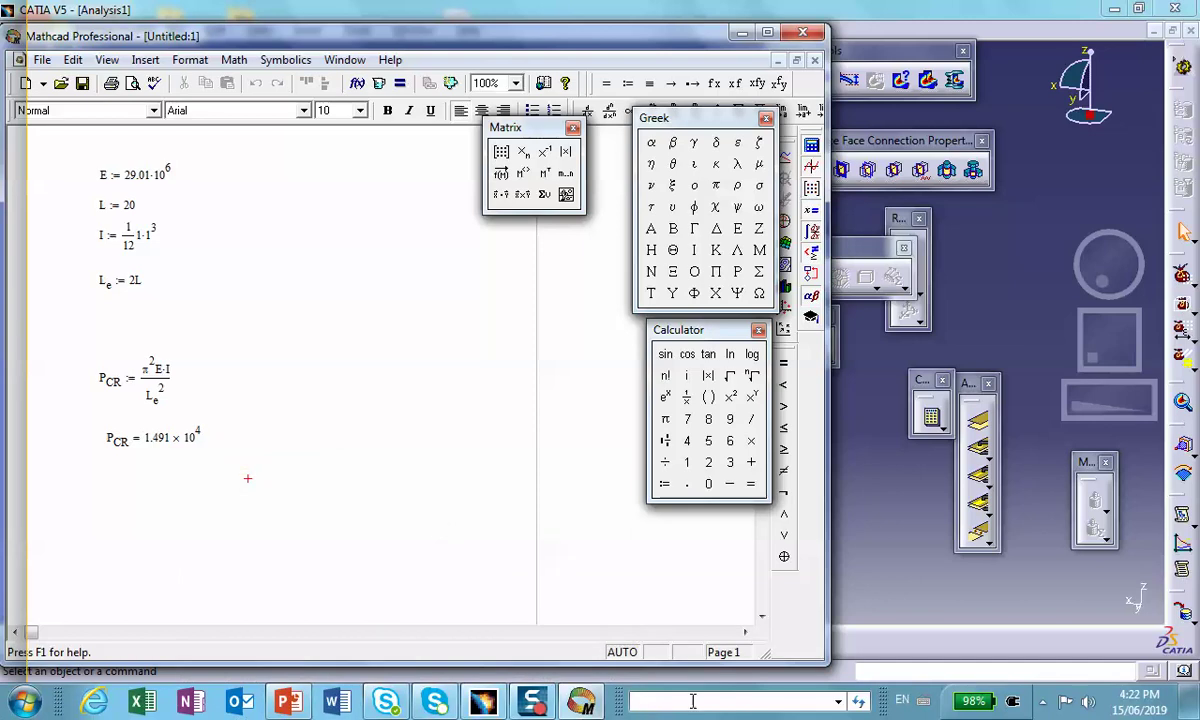
Check that Distributed Force.1 is still 1 lbf downward, then bring CATIA's Analysis1 back in front
click(469, 668)
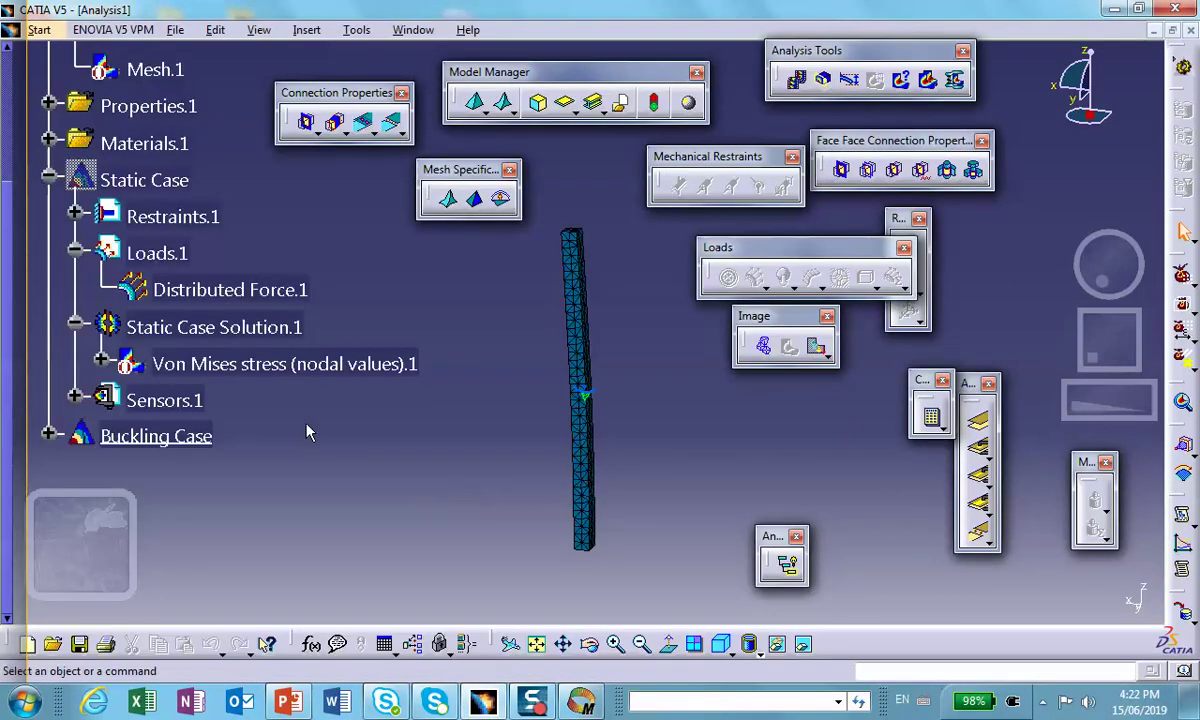
double_click(200, 292)
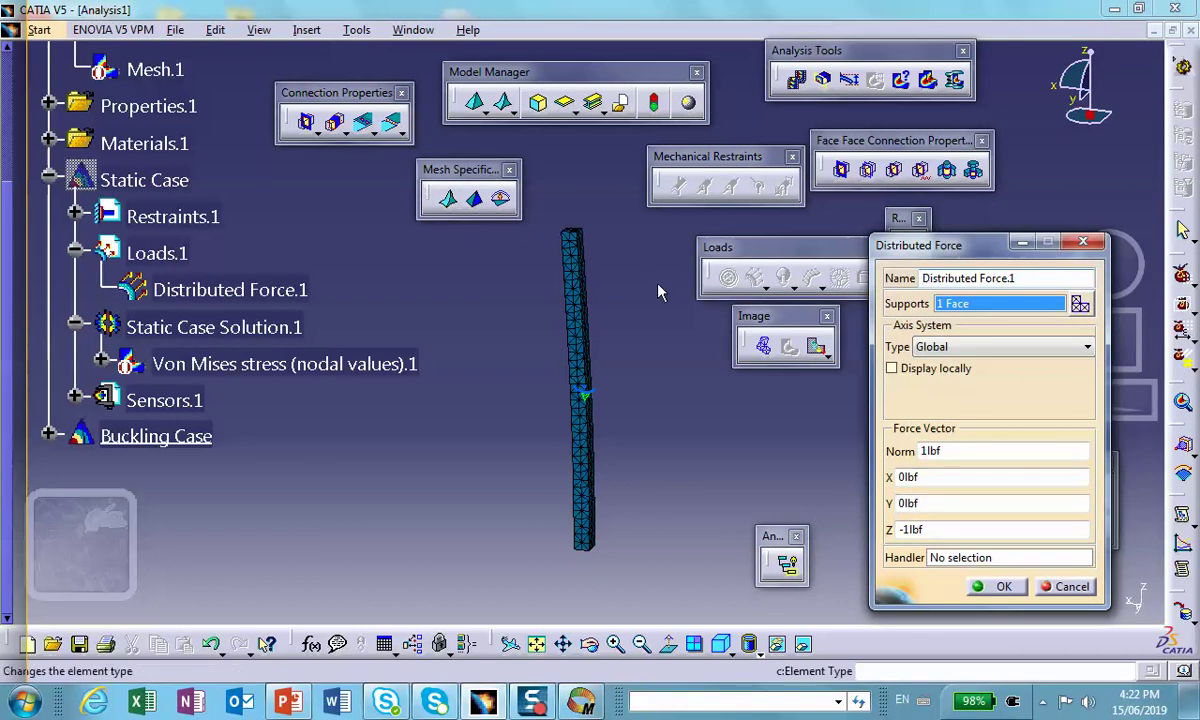
click(1001, 588)
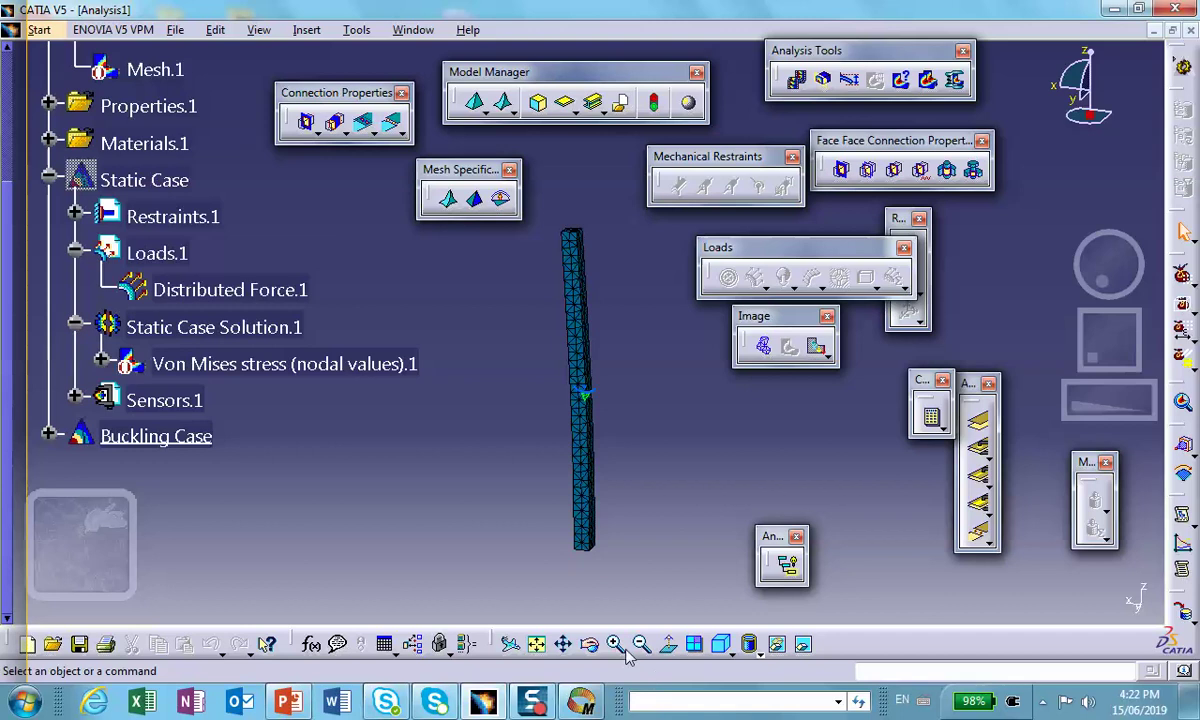
click(485, 703)
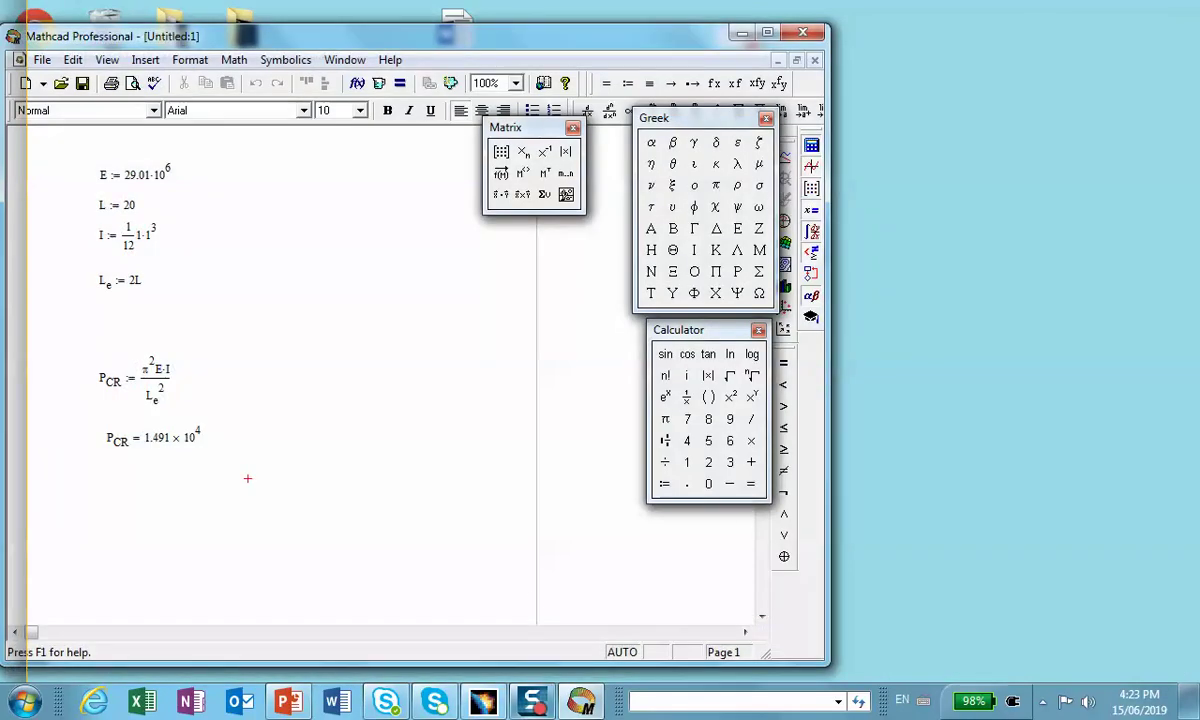
click(485, 703)
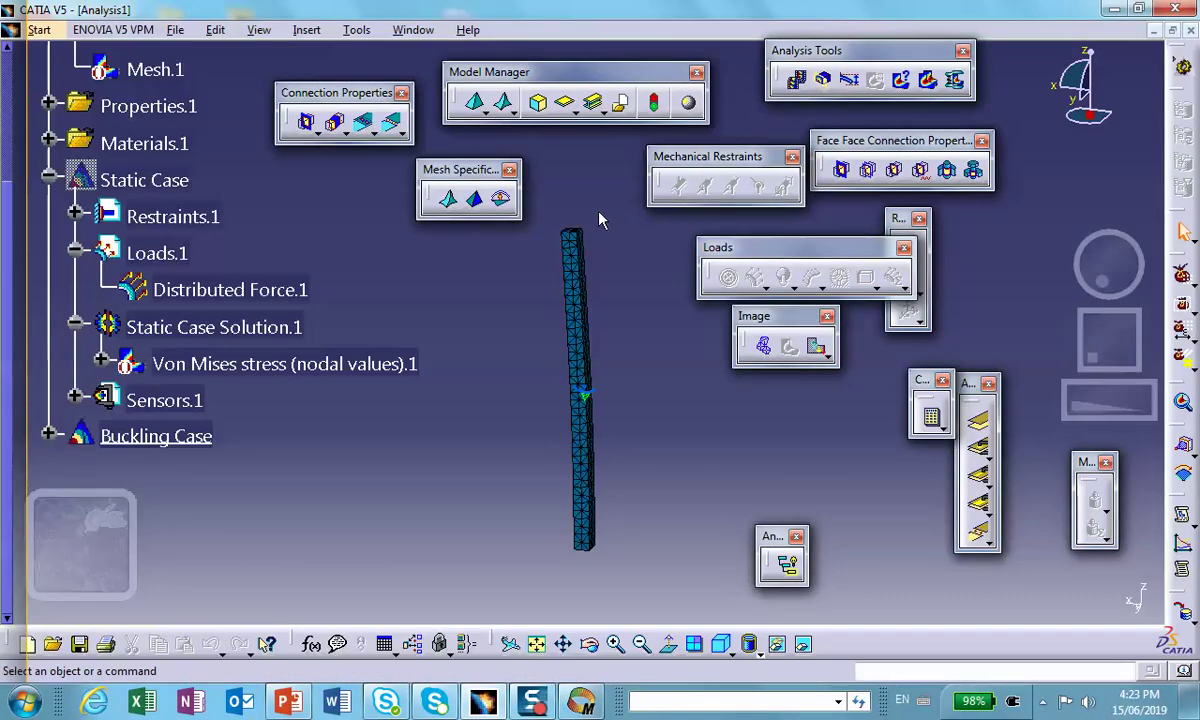
double_click(576, 320)
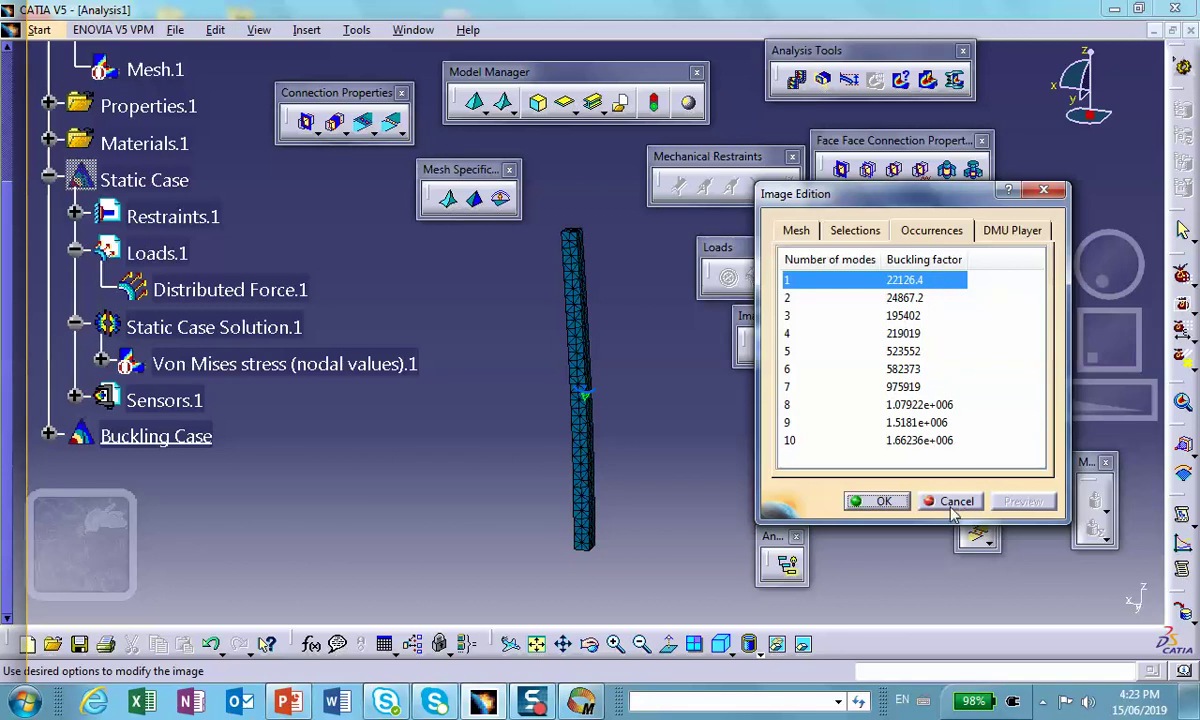
click(896, 505)
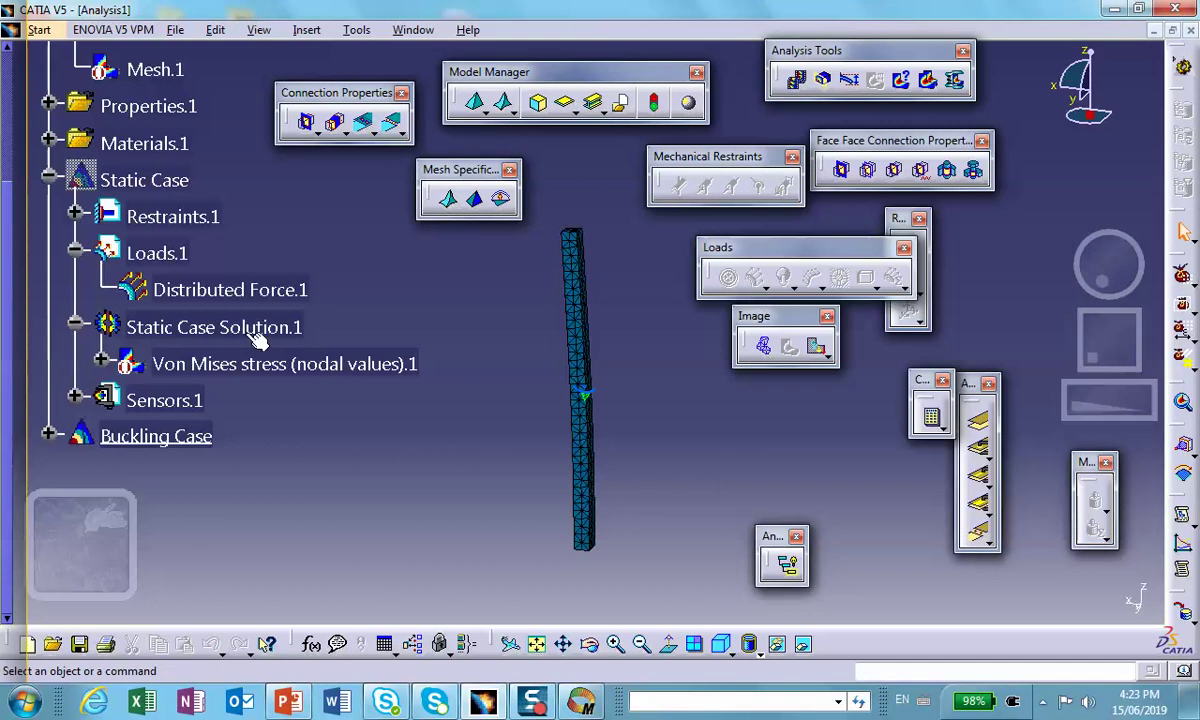
scroll(335, 340, up, 5)
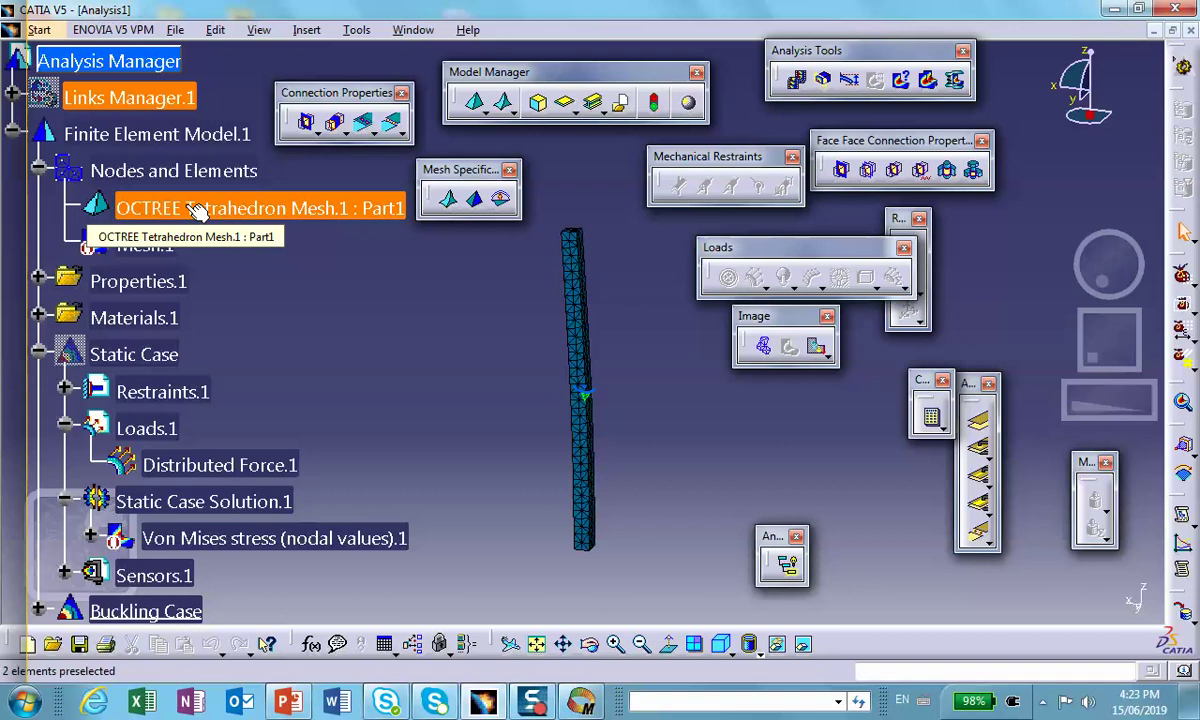
Set OCTREE Tetrahedron Mesh.1 to parabolic elements, keeping the 0.5 in size
double_click(197, 210)
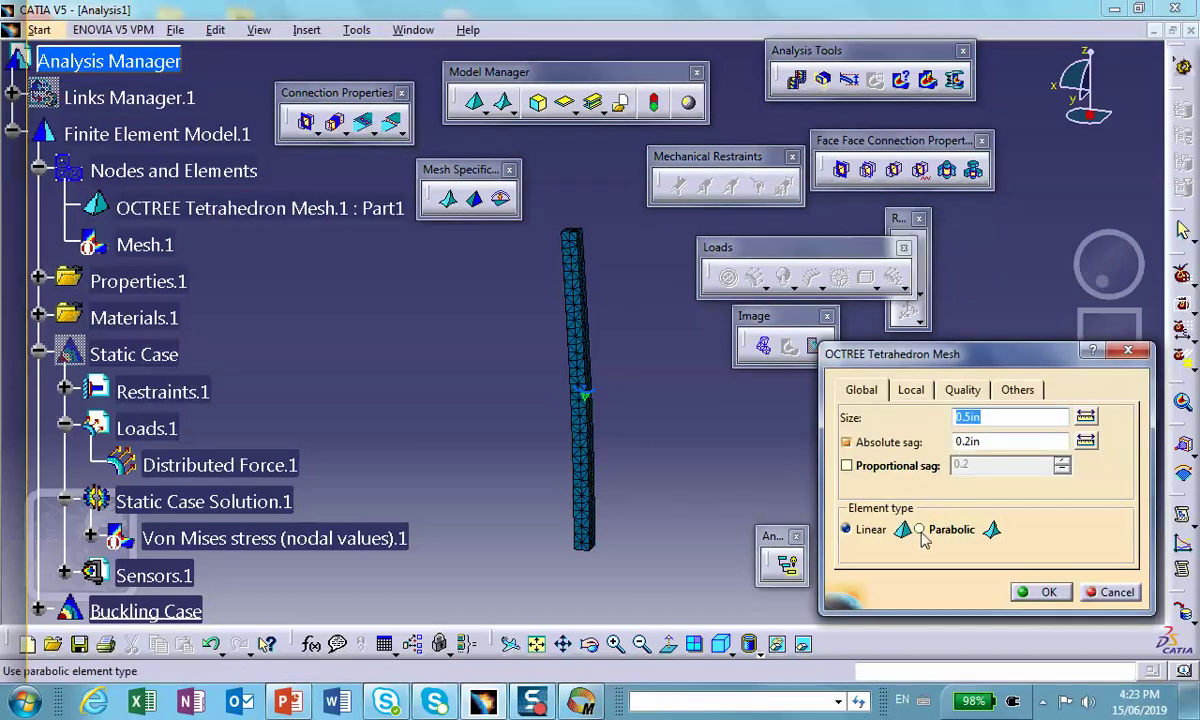
click(919, 530)
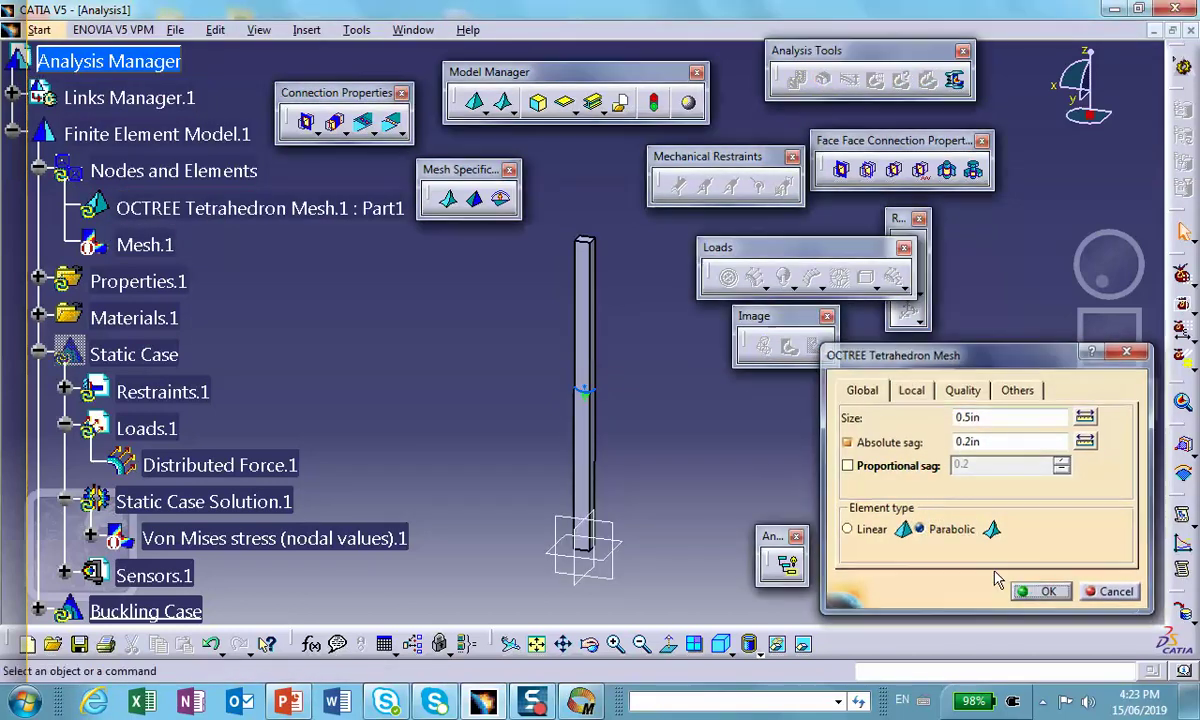
click(1040, 592)
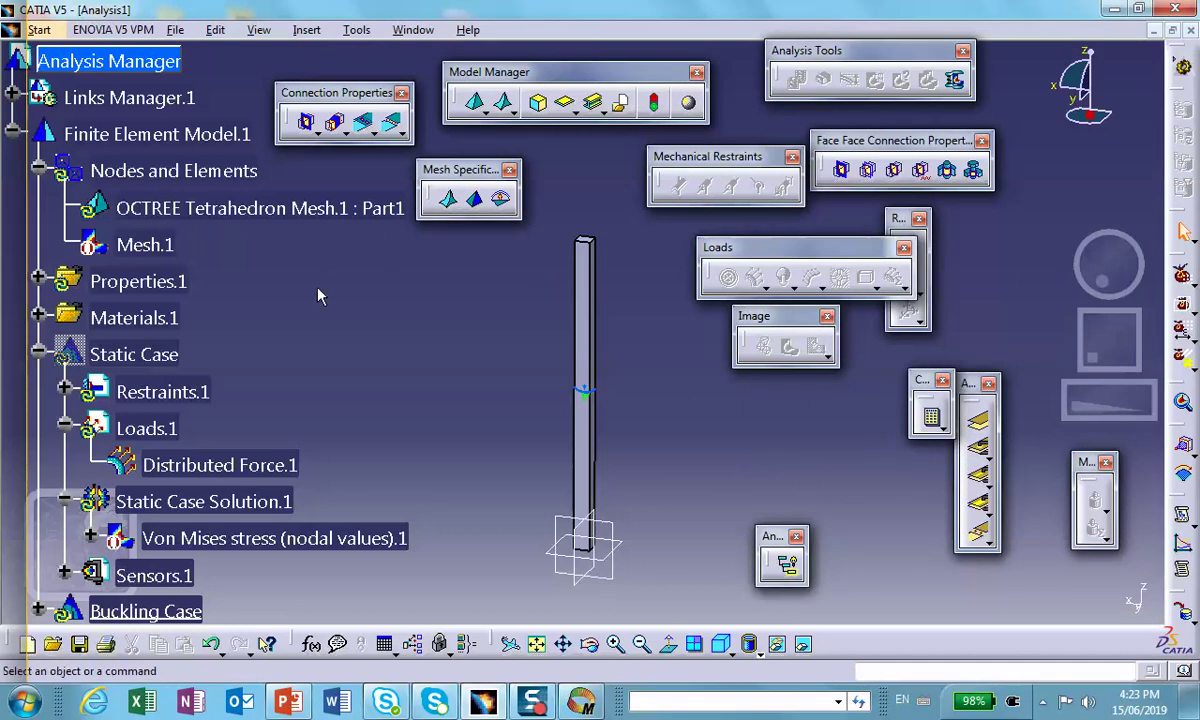
scroll(205, 333, down, 1)
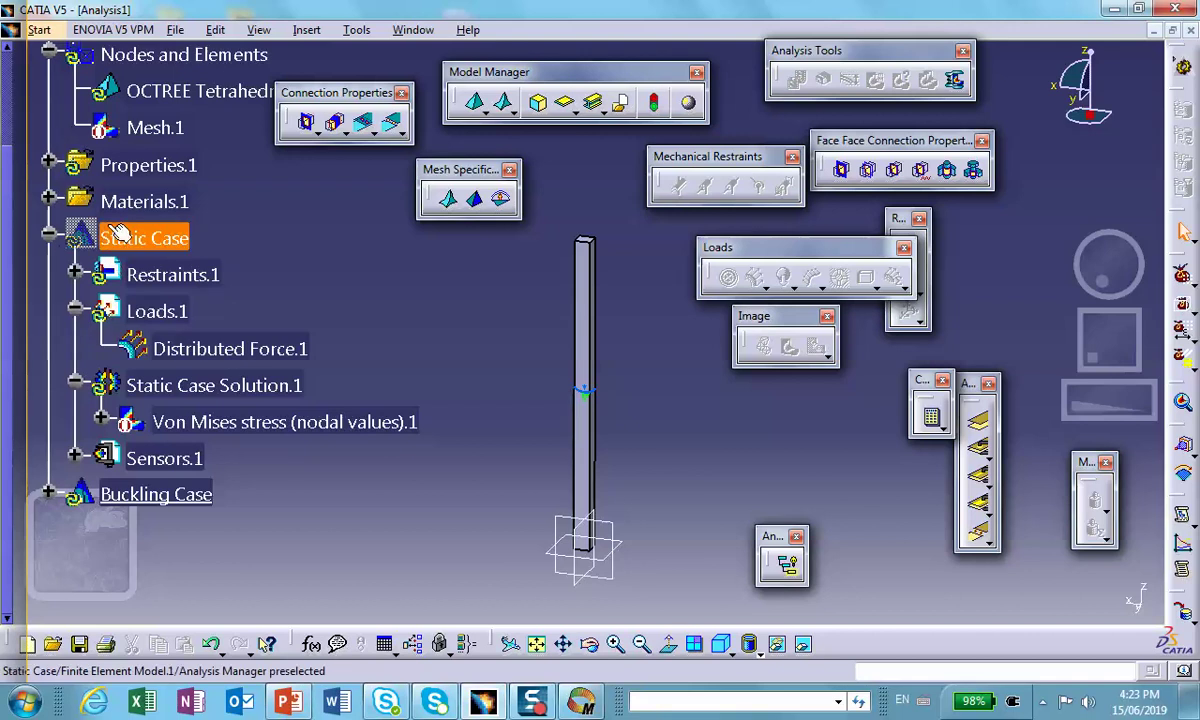
Compute all cases with the parabolic mesh and show the pillar's deformed buckling mesh
click(933, 420)
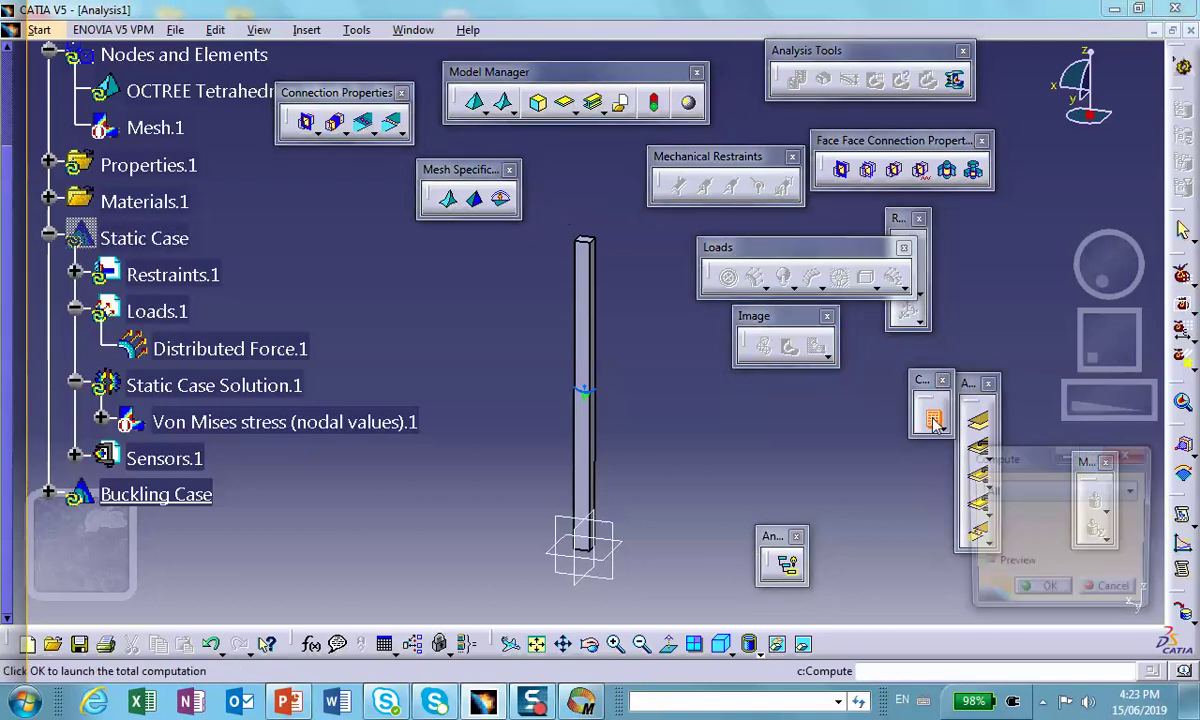
click(1046, 592)
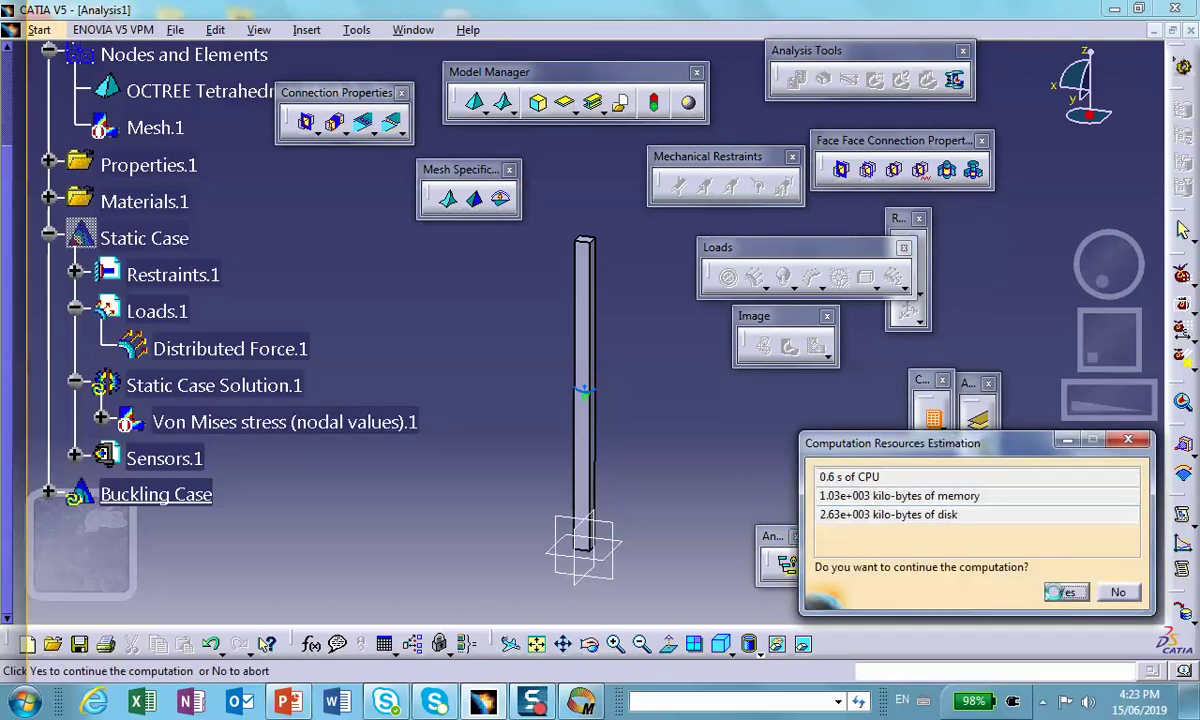
click(1058, 592)
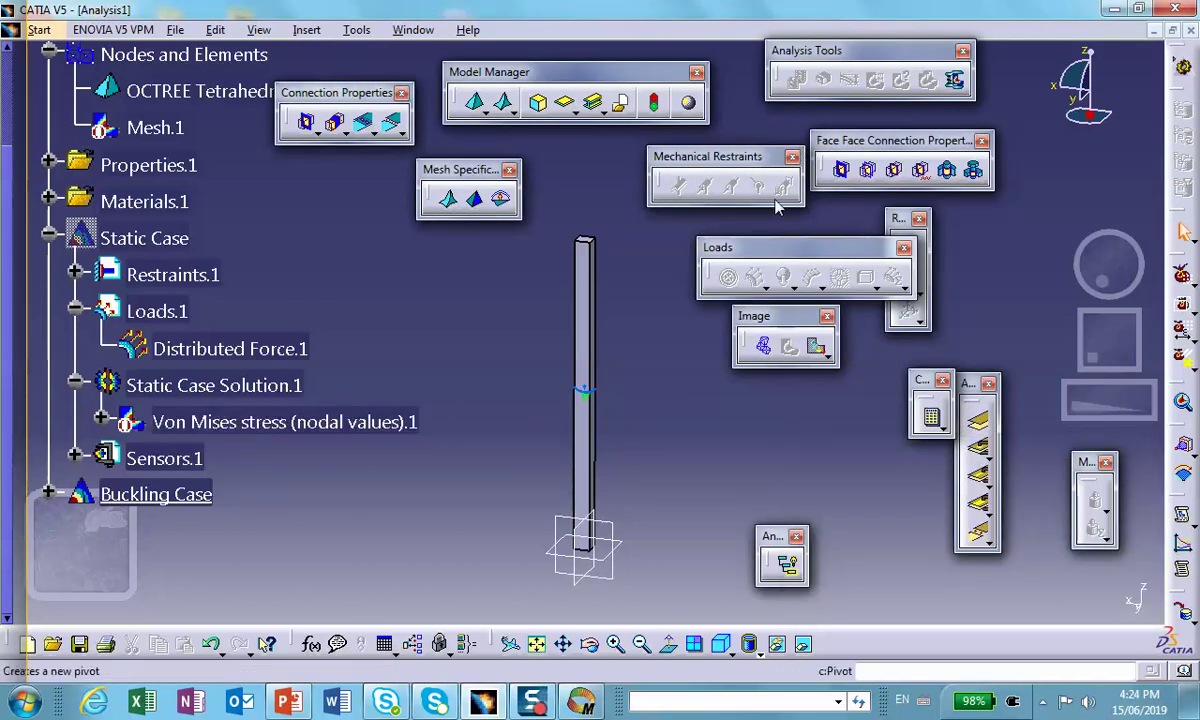
click(763, 345)
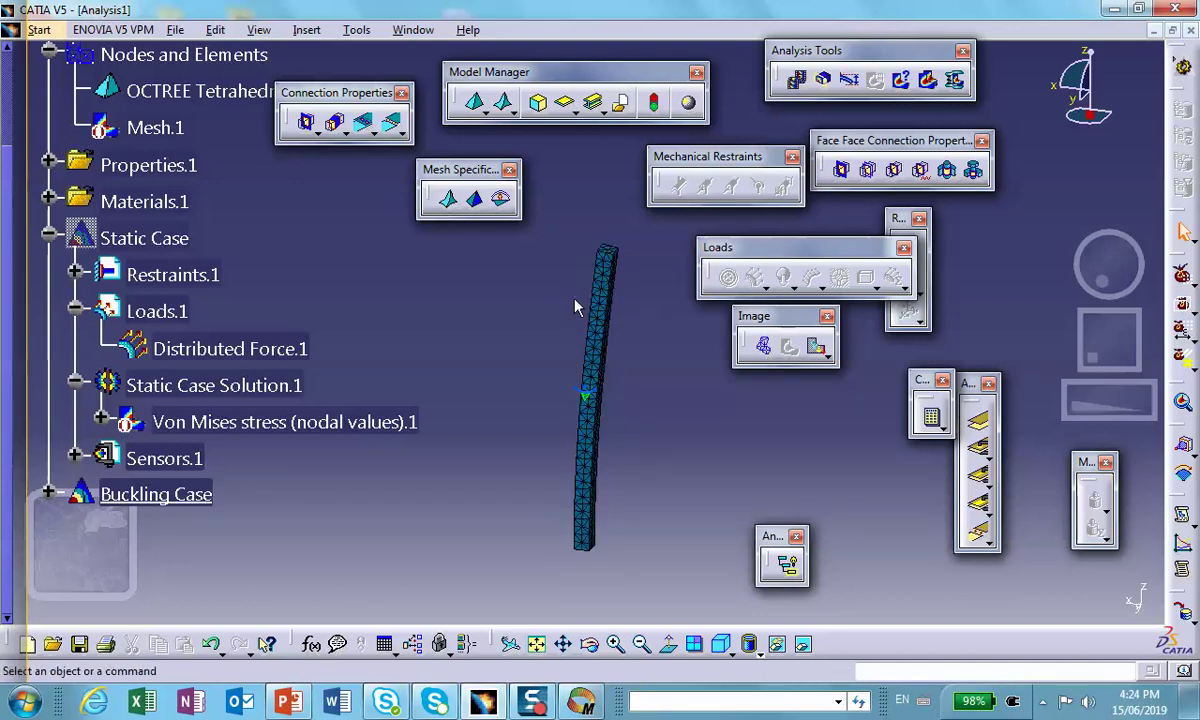
double_click(609, 301)
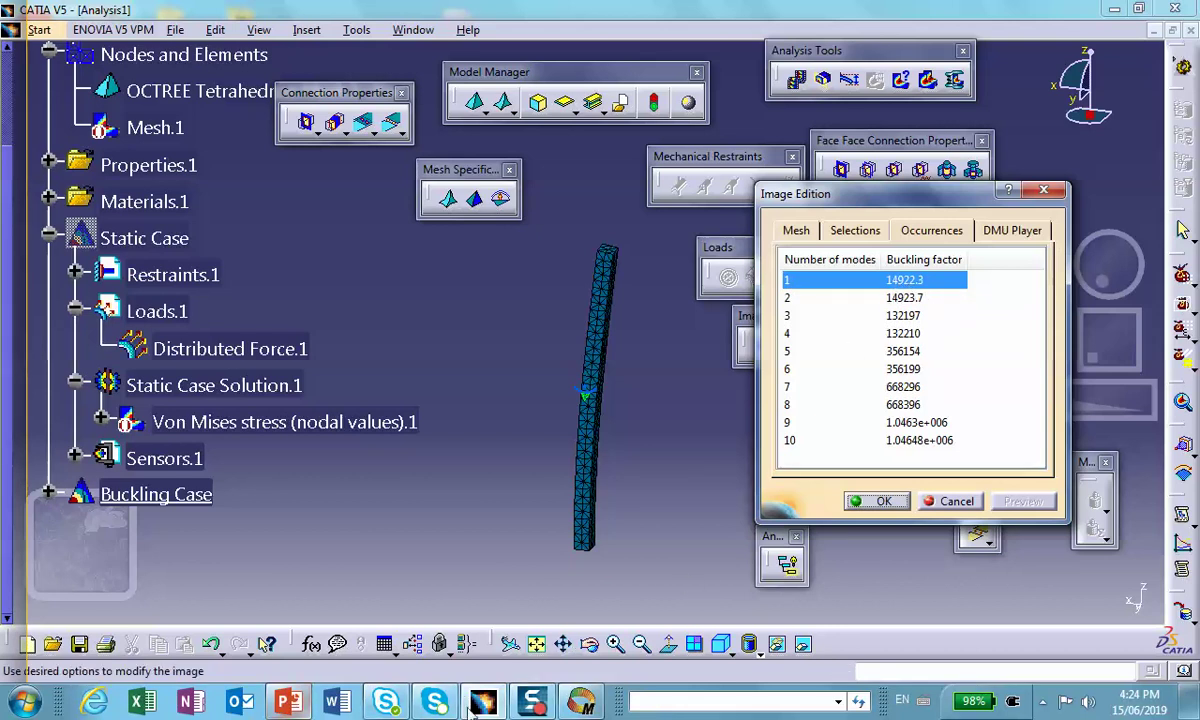
click(583, 702)
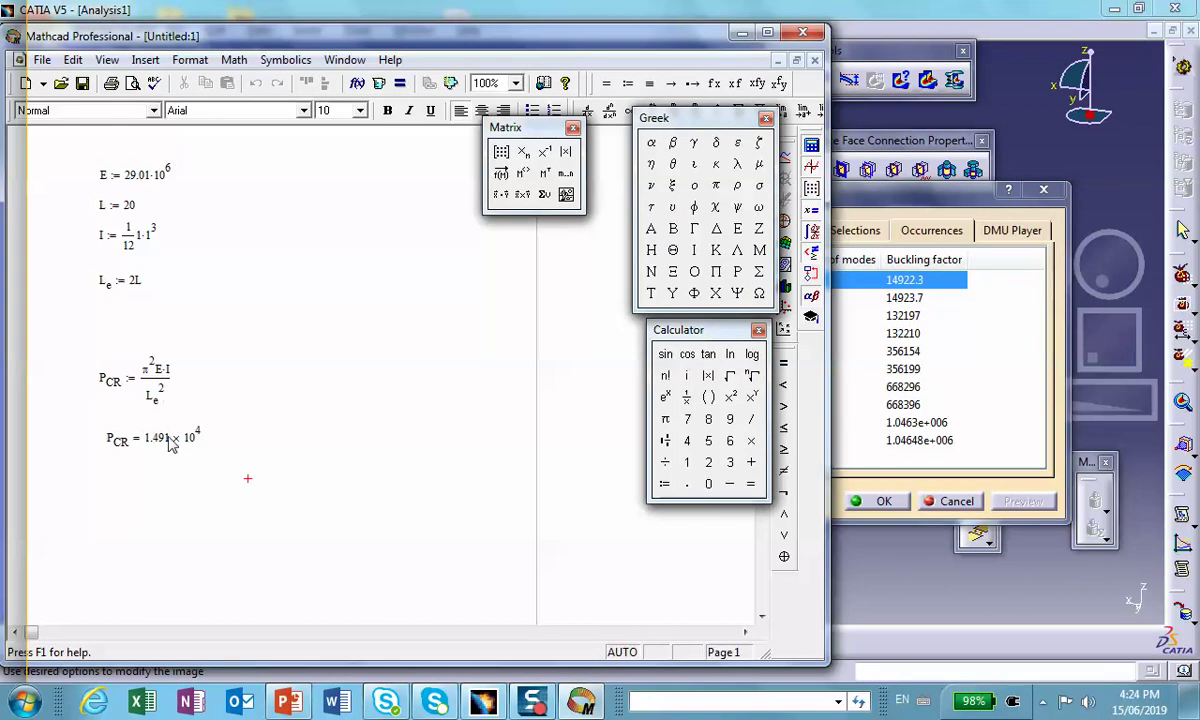
click(1006, 8)
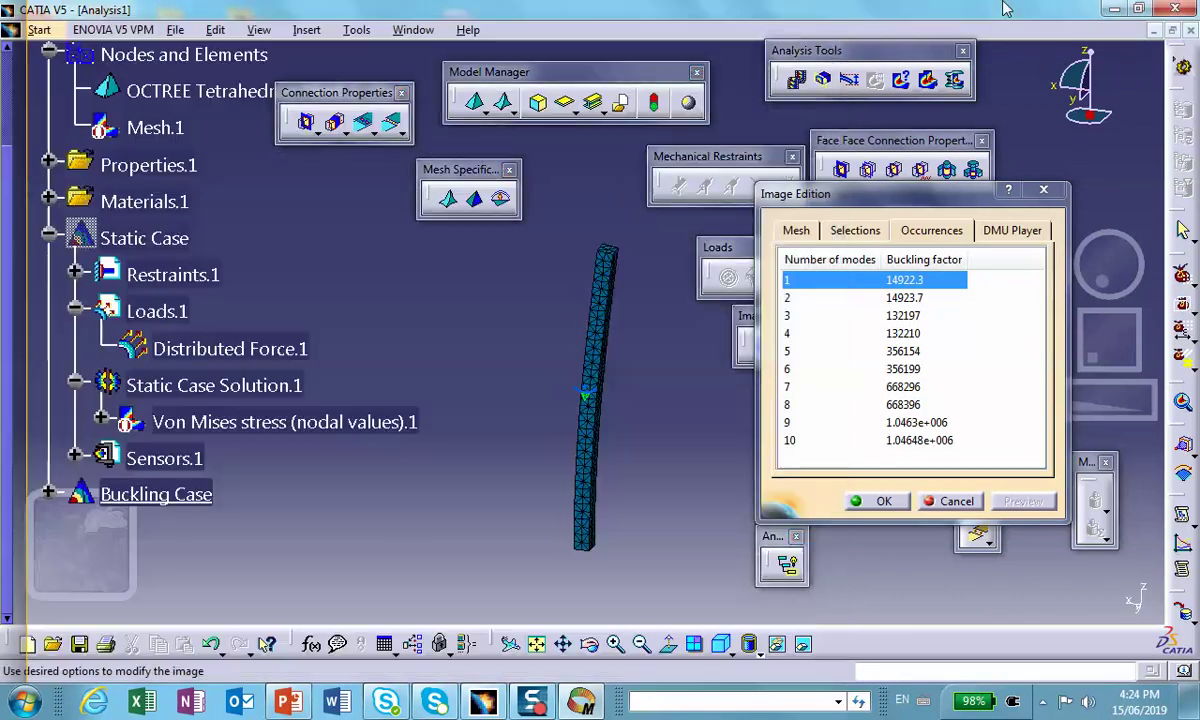
click(884, 502)
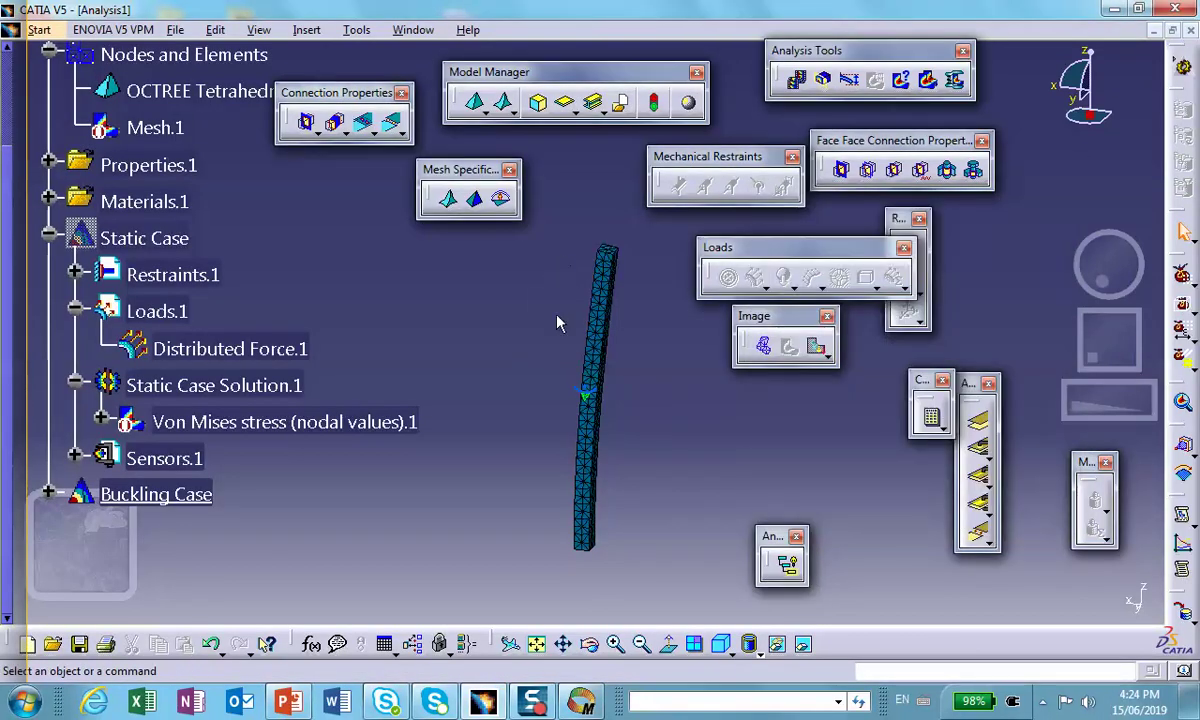